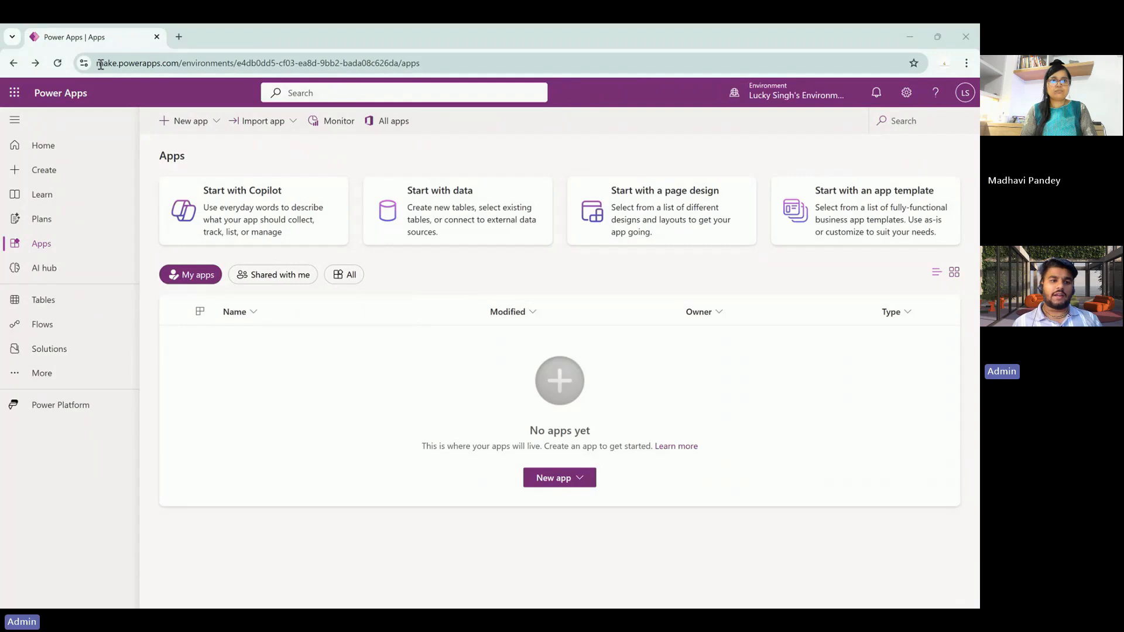
- Return to the Power Apps Home page in the developer environment
drag(96, 63, 186, 72)
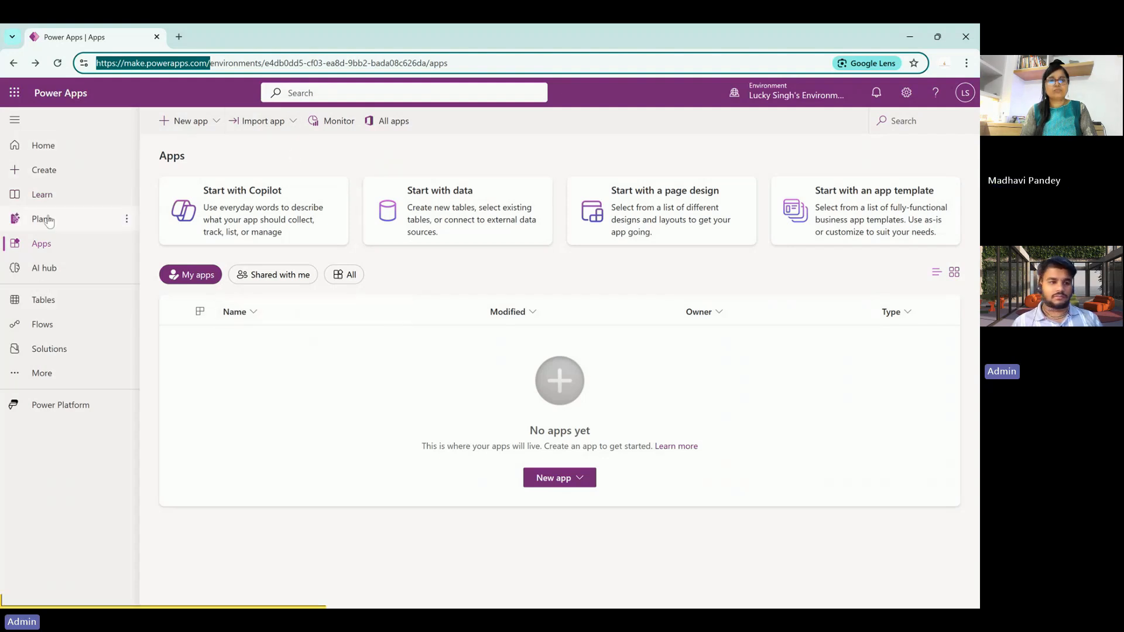
click(49, 156)
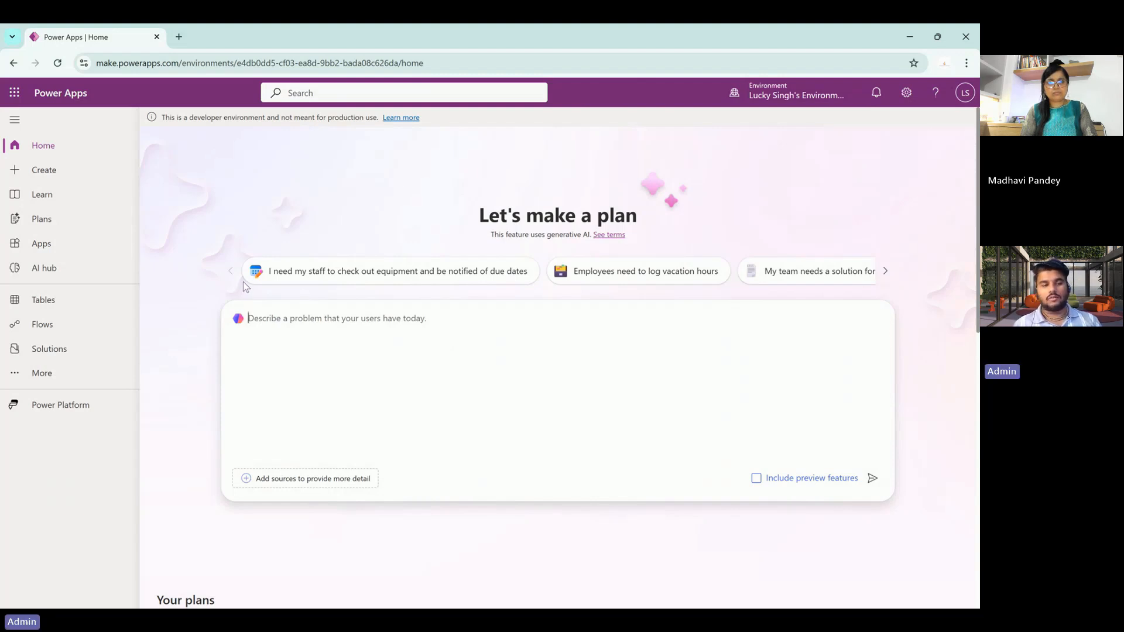
- From Apps, browse the 'Start with an app template' gallery of data-centered and canvas templates
click(74, 244)
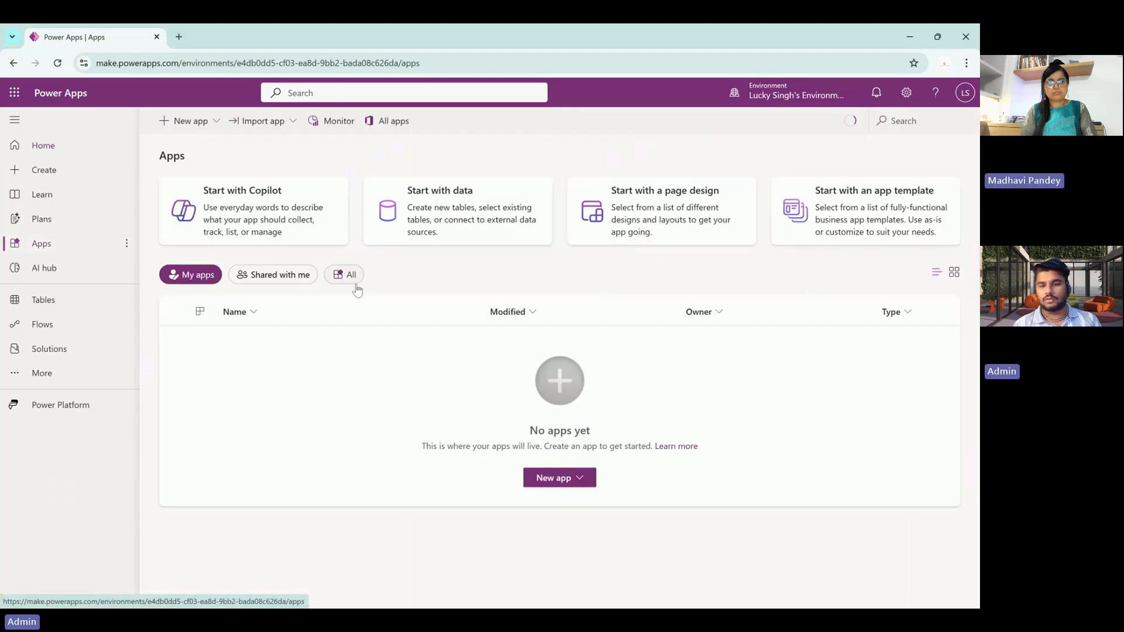
click(842, 234)
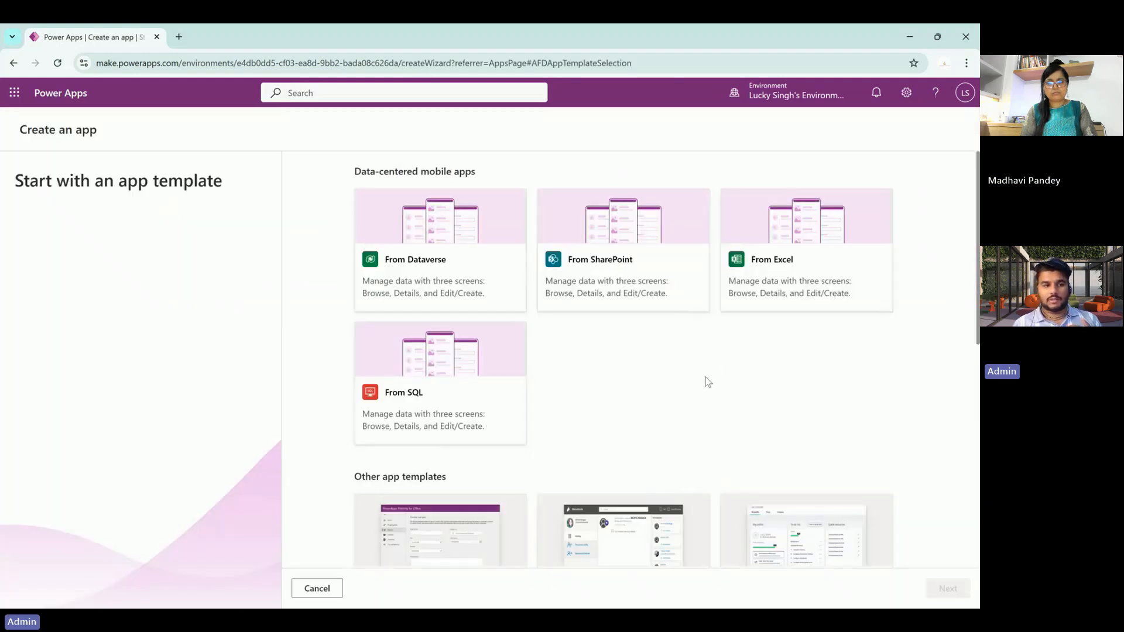
scroll(708, 382, down, 6)
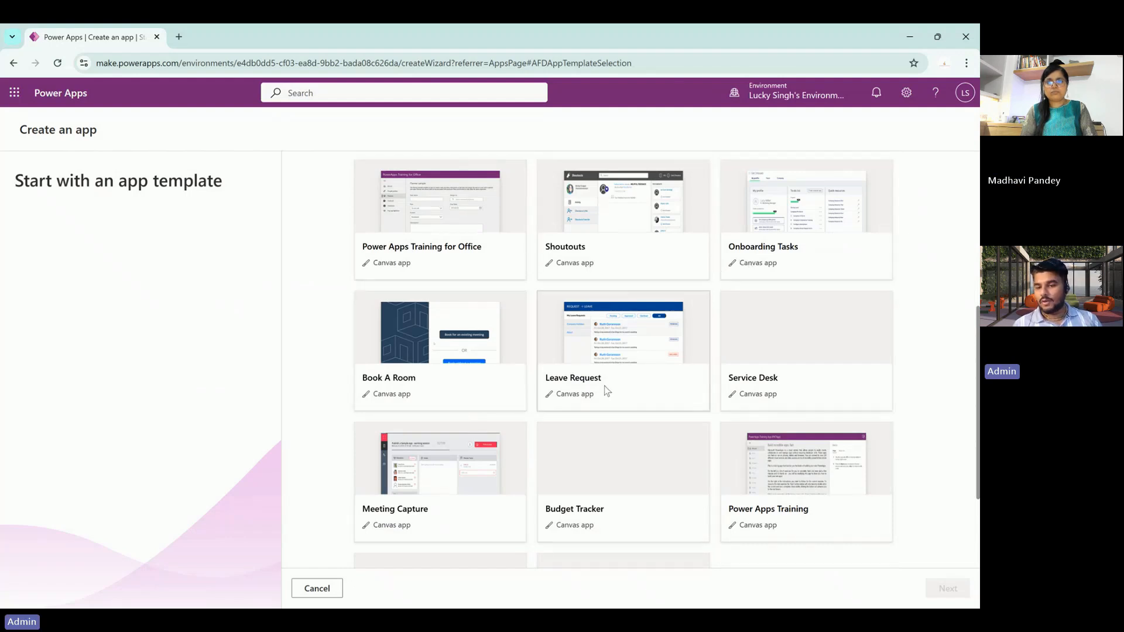
scroll(510, 418, down, 3)
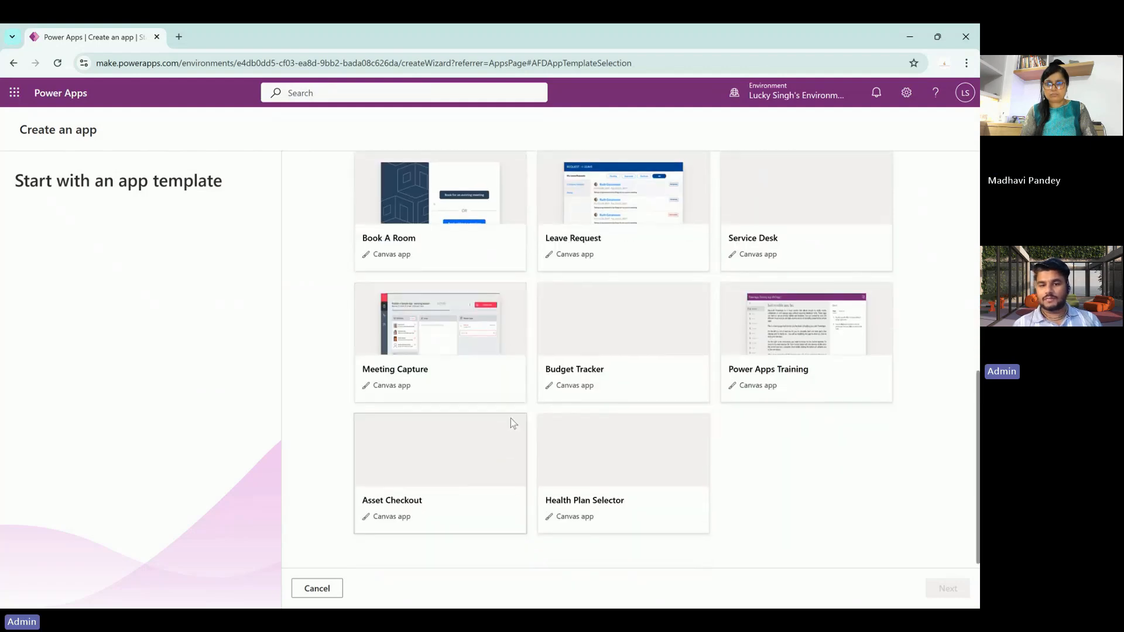
scroll(510, 418, up, 2)
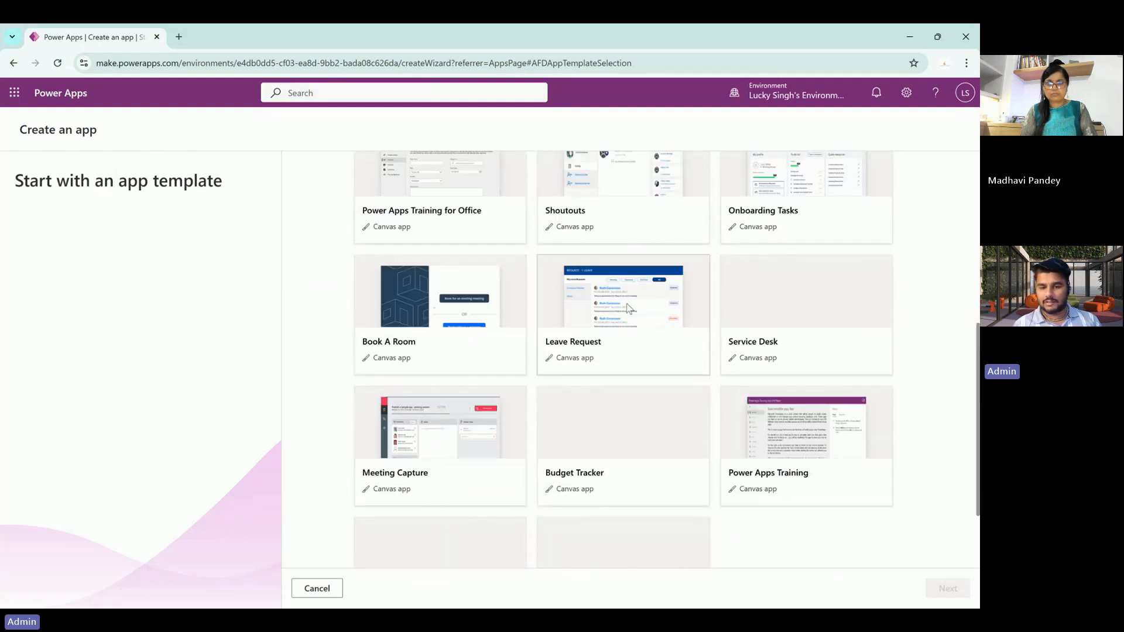
- Create an app from the Leave Request template named 'My Employee Leaves'
click(609, 346)
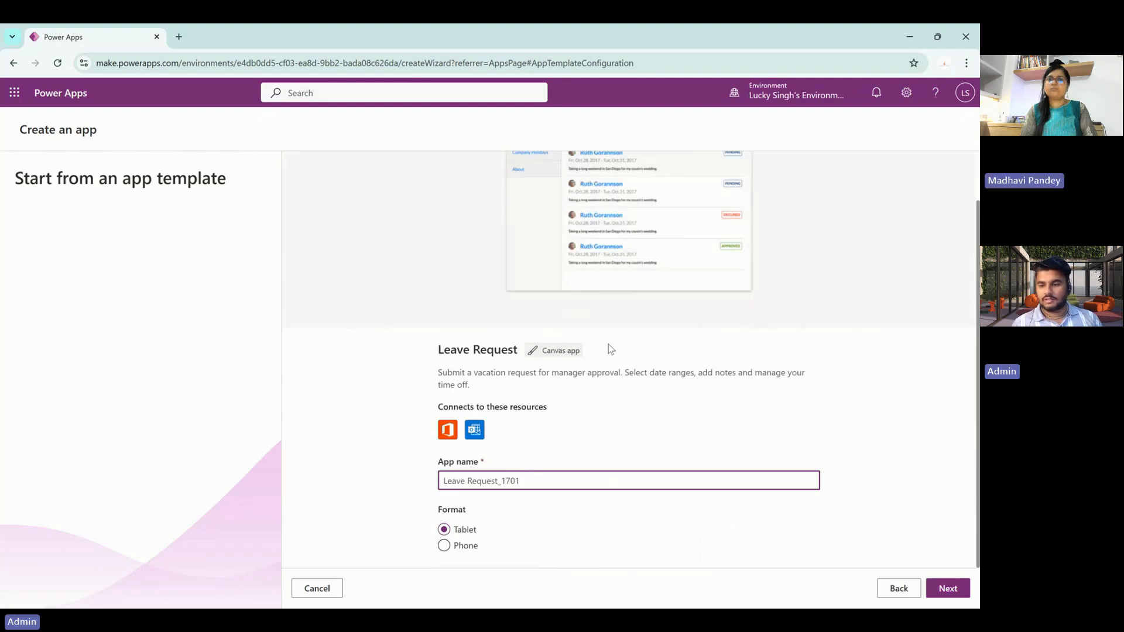
click(872, 412)
click(593, 481)
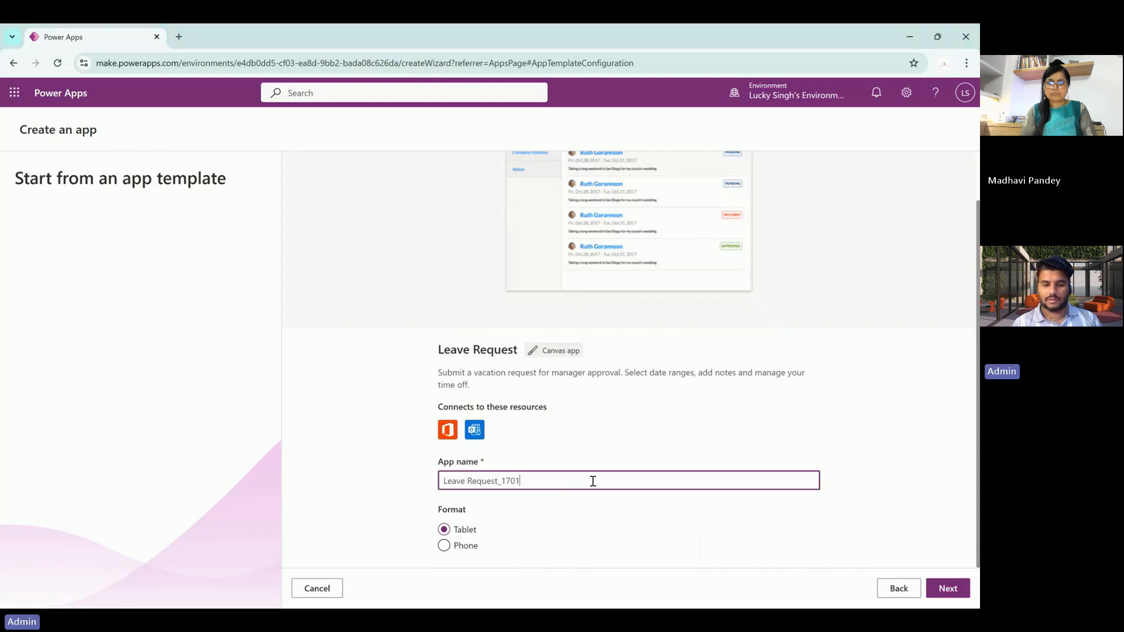
key(ctrl+a)
text(My )
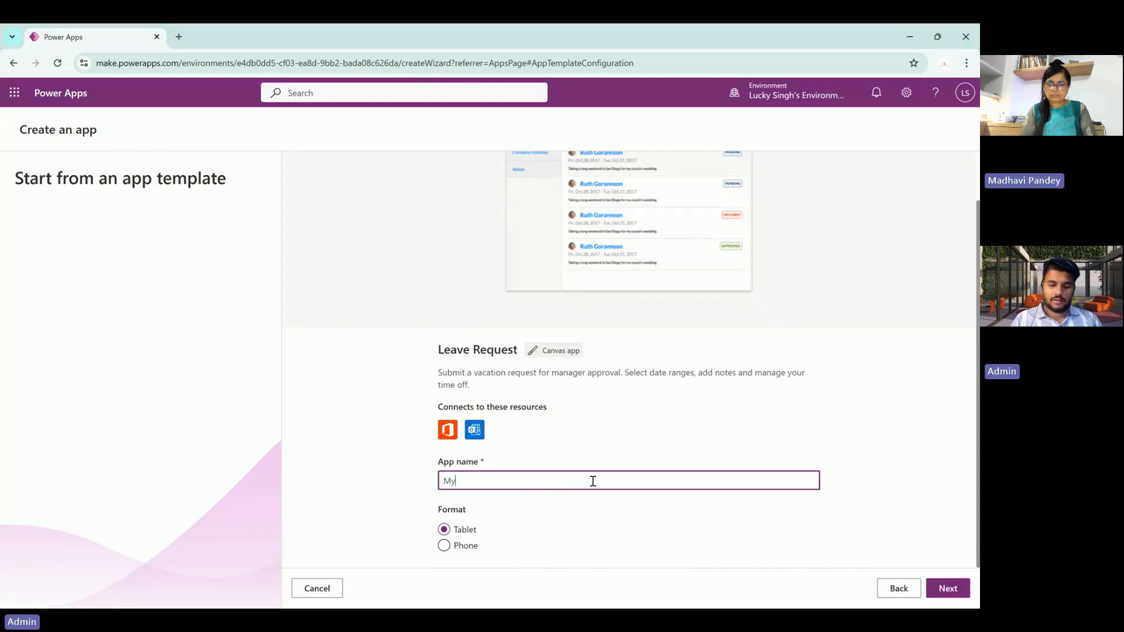
text(Employ)
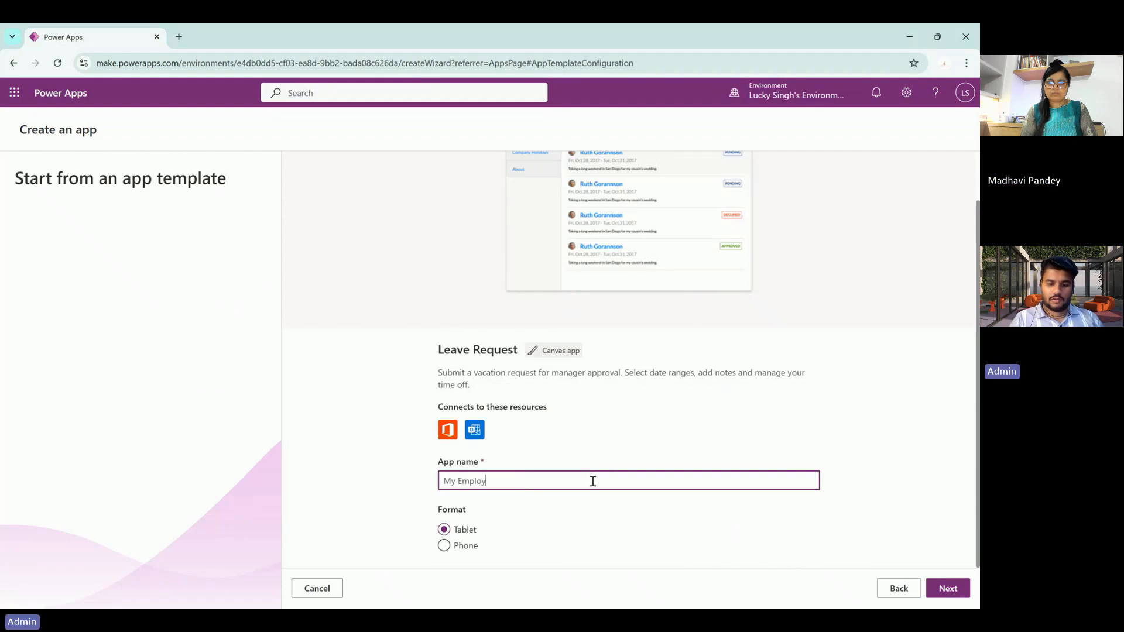
text(ee Leaves)
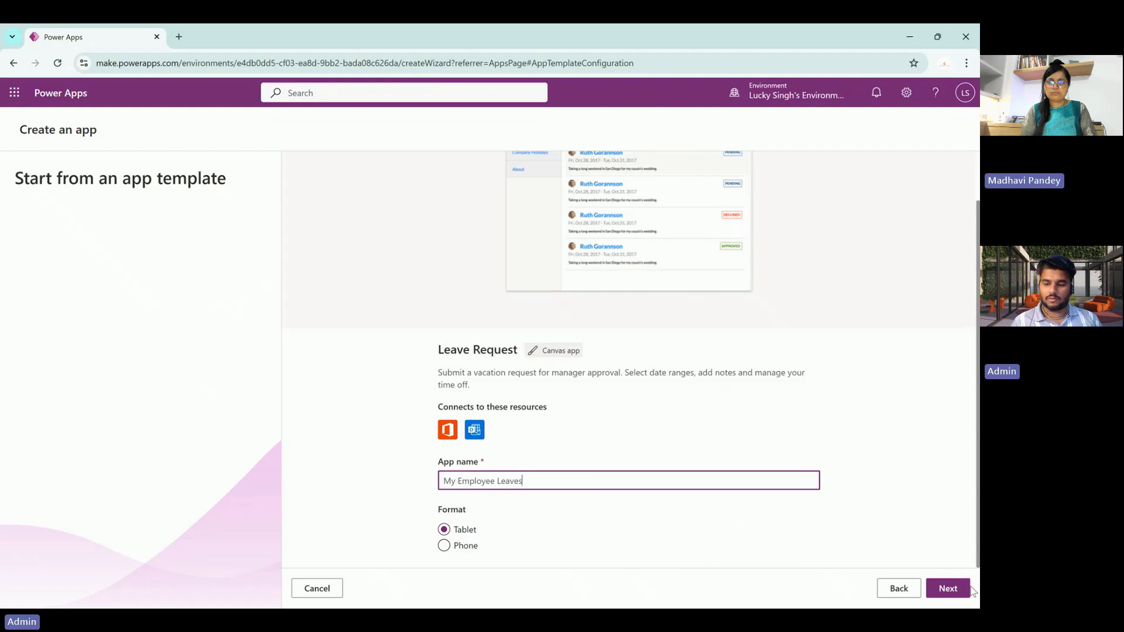
click(958, 589)
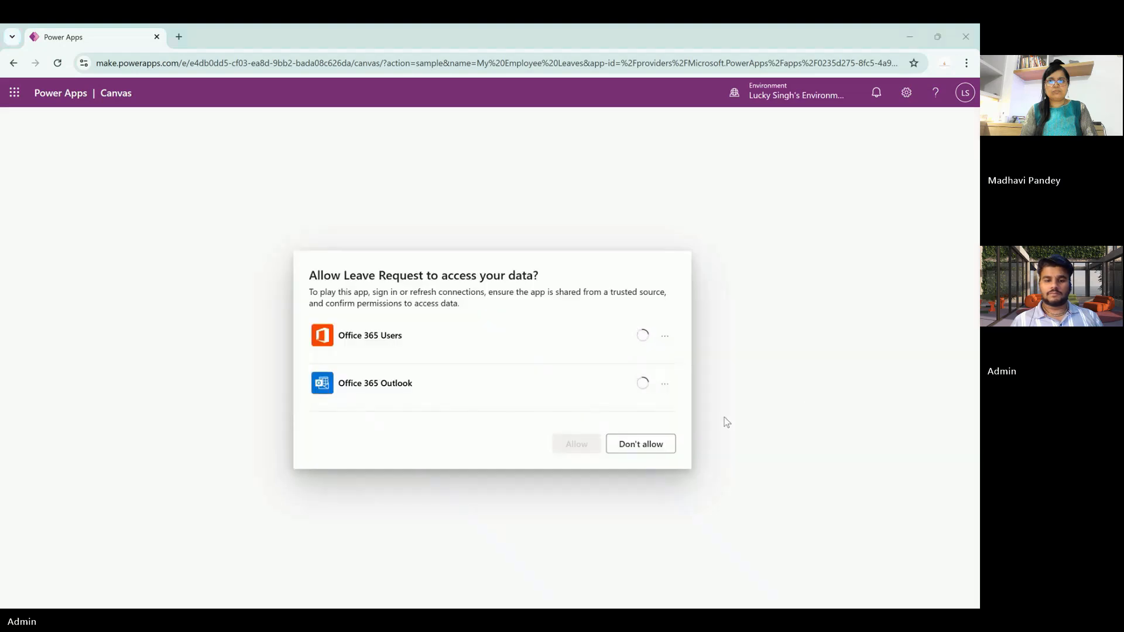
- Refuse Office 365 data access and preview the My Employee Leaves app
click(660, 453)
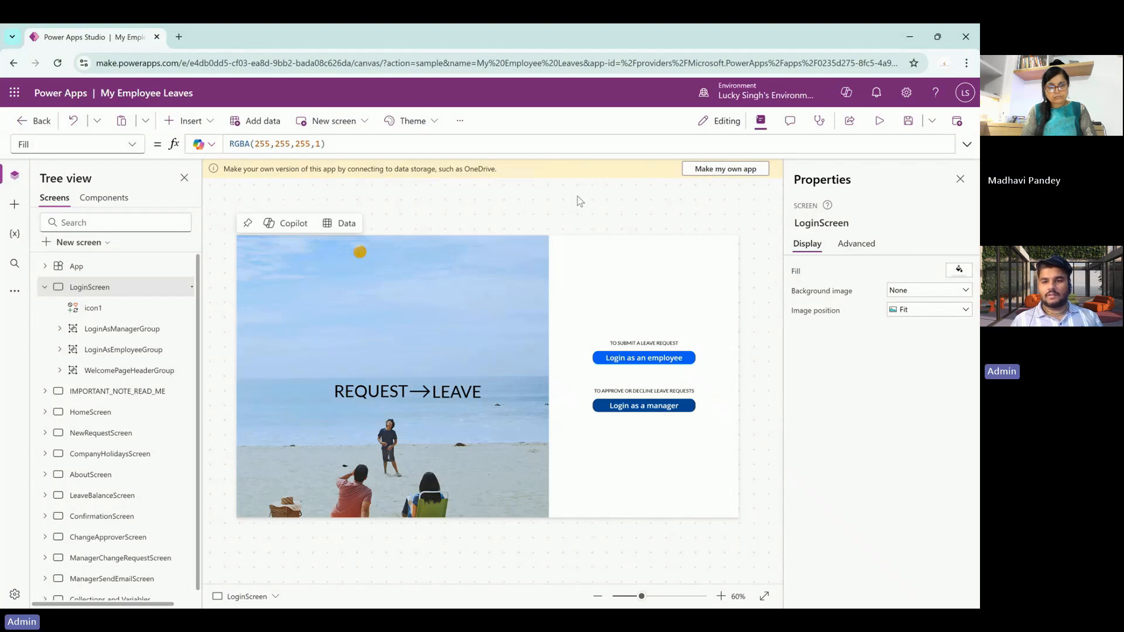
click(880, 122)
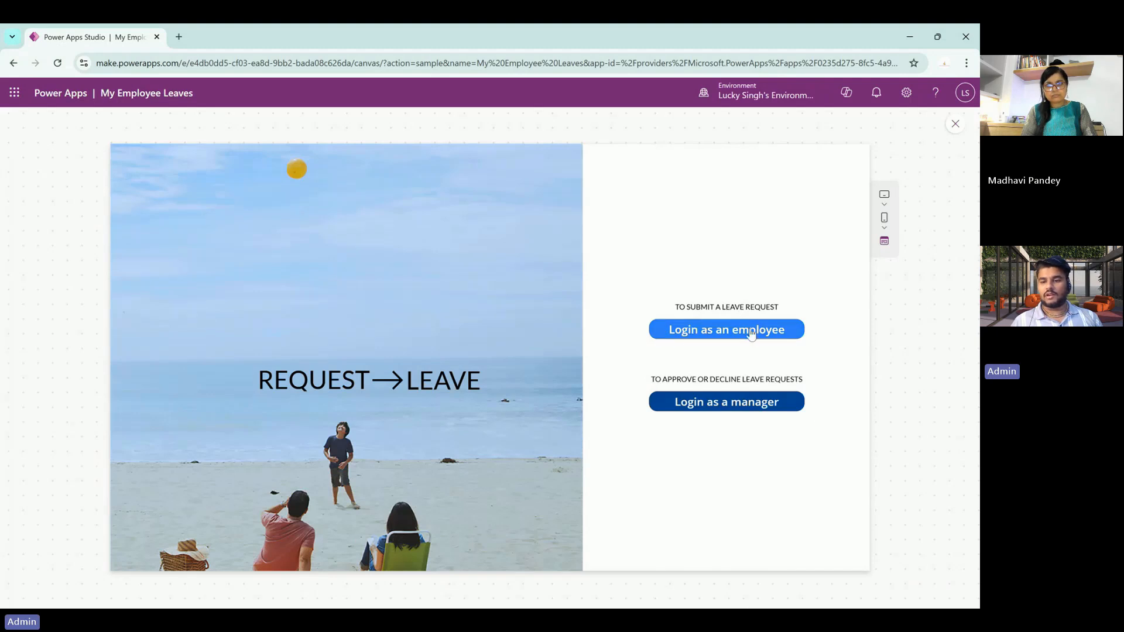
- Log in as an employee and browse My Leave Balance, Company Holidays and About pages
click(720, 333)
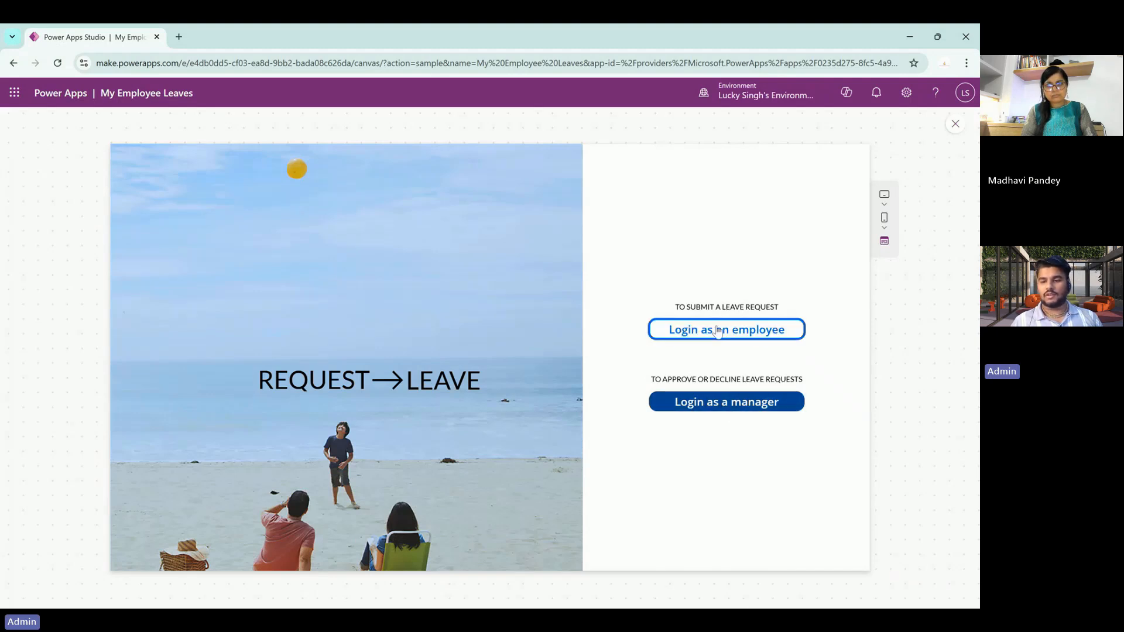
click(169, 245)
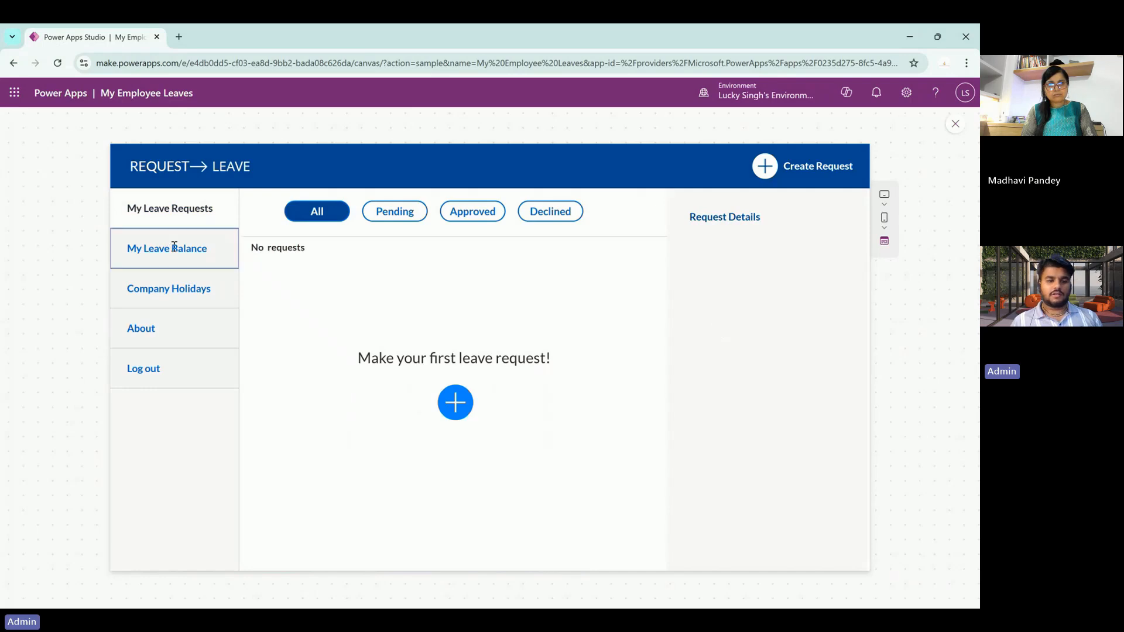
click(195, 301)
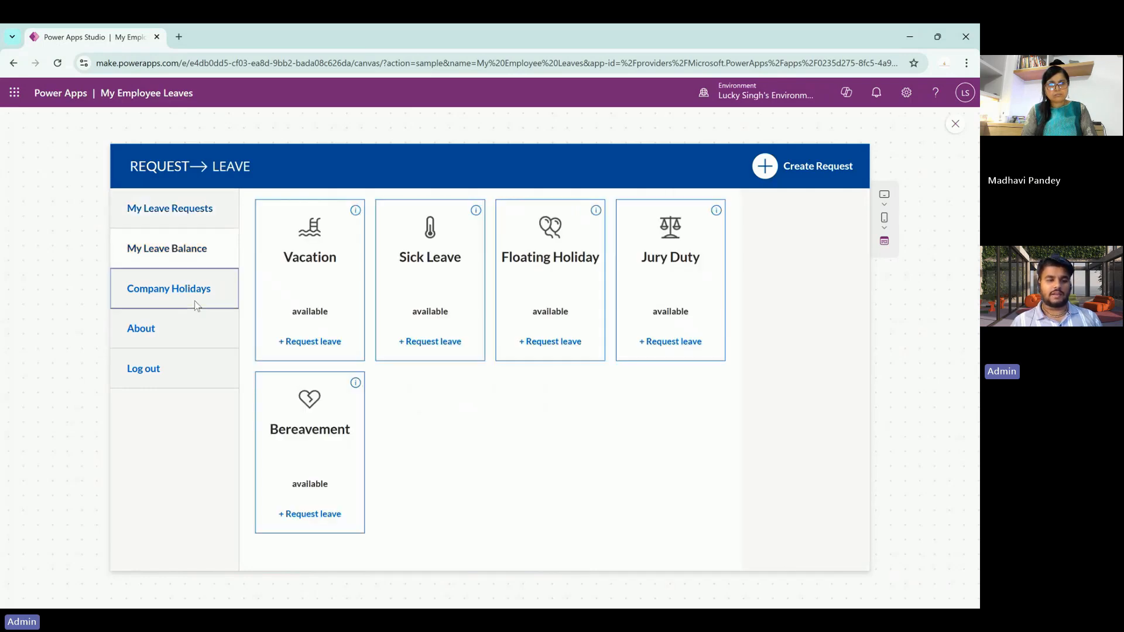
click(188, 329)
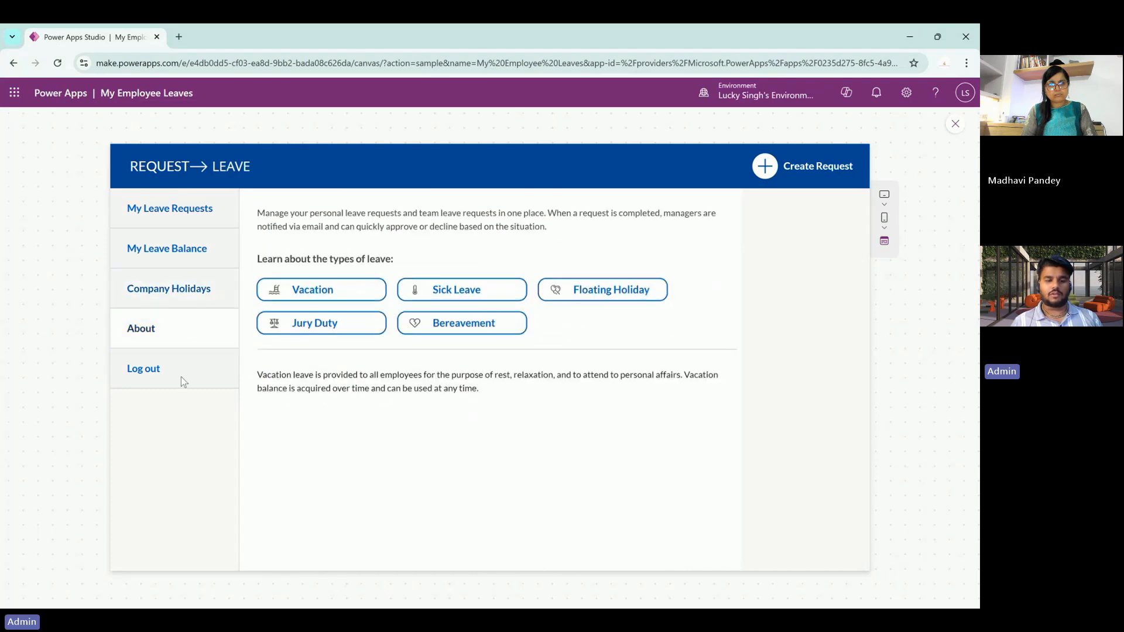
click(209, 210)
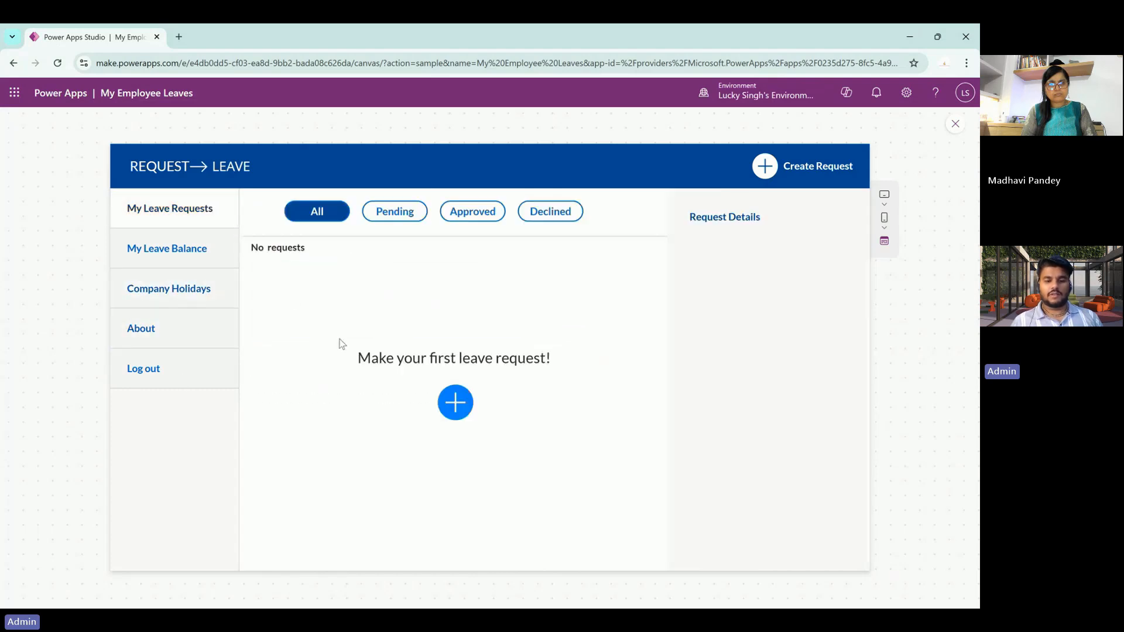
- Submit a Vacation leave request with 'test' as both Title and Detail
click(455, 401)
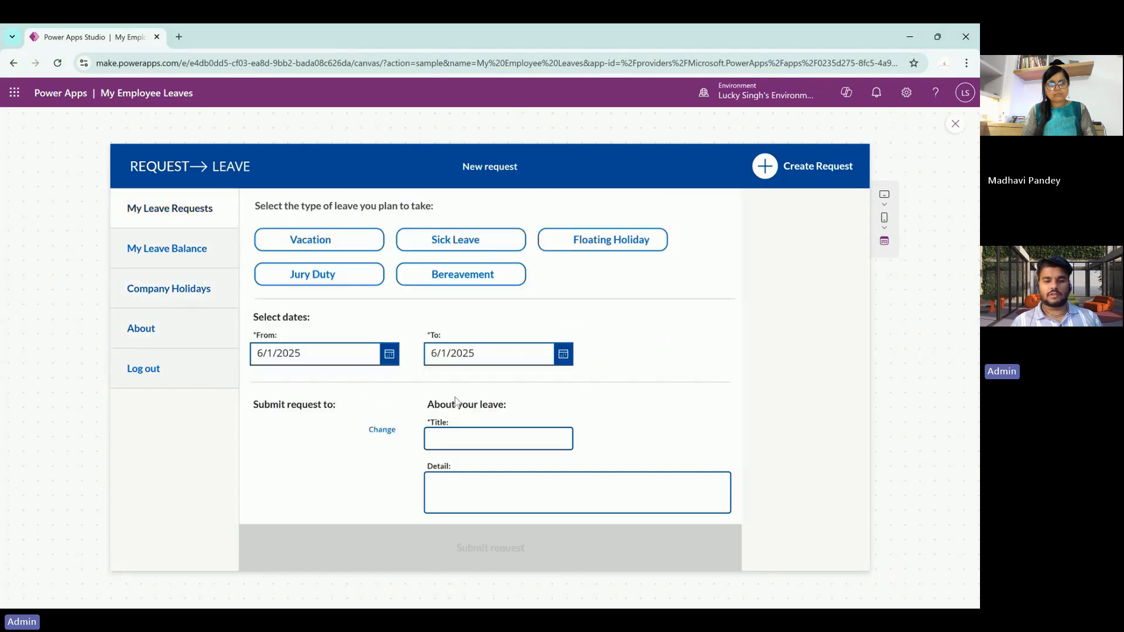
click(344, 244)
click(466, 444)
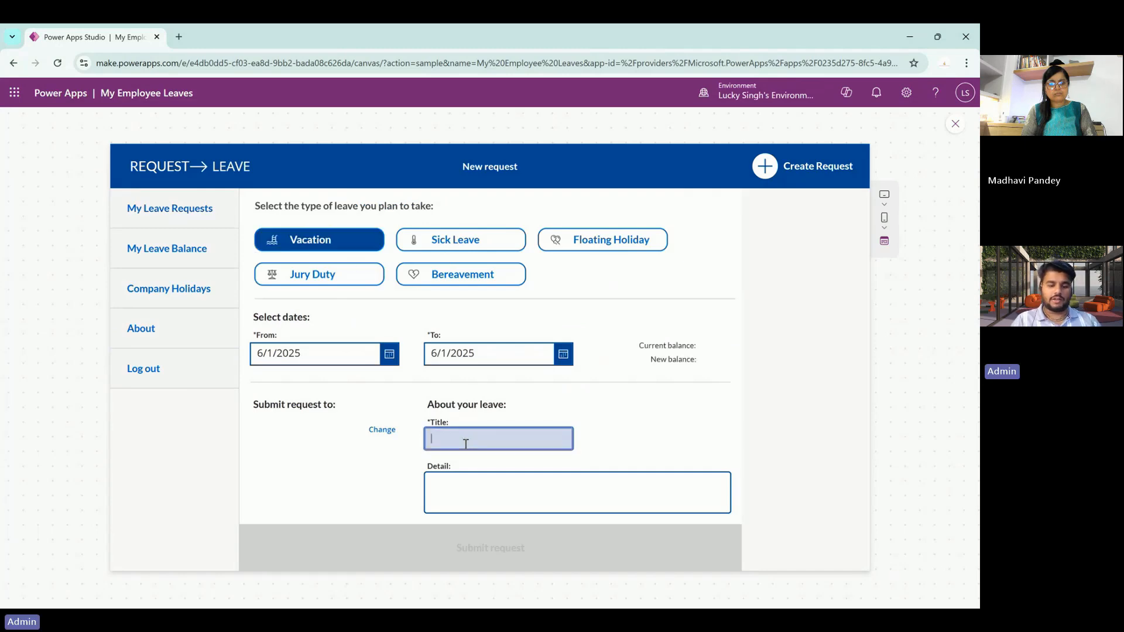
text(test)
key(Tab)
text(test)
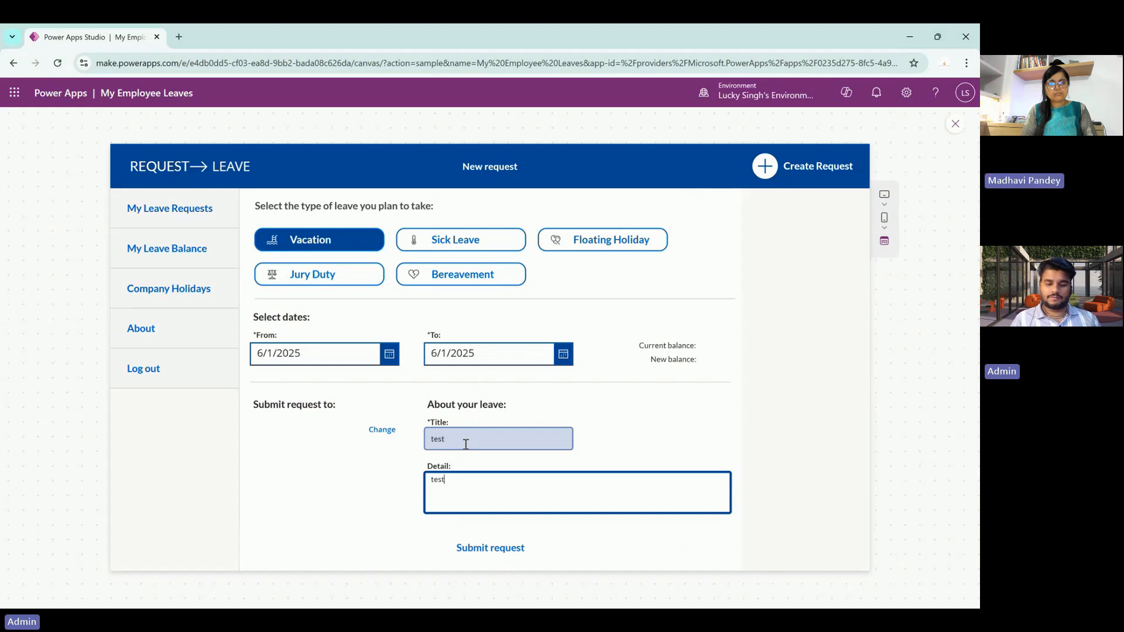
click(505, 548)
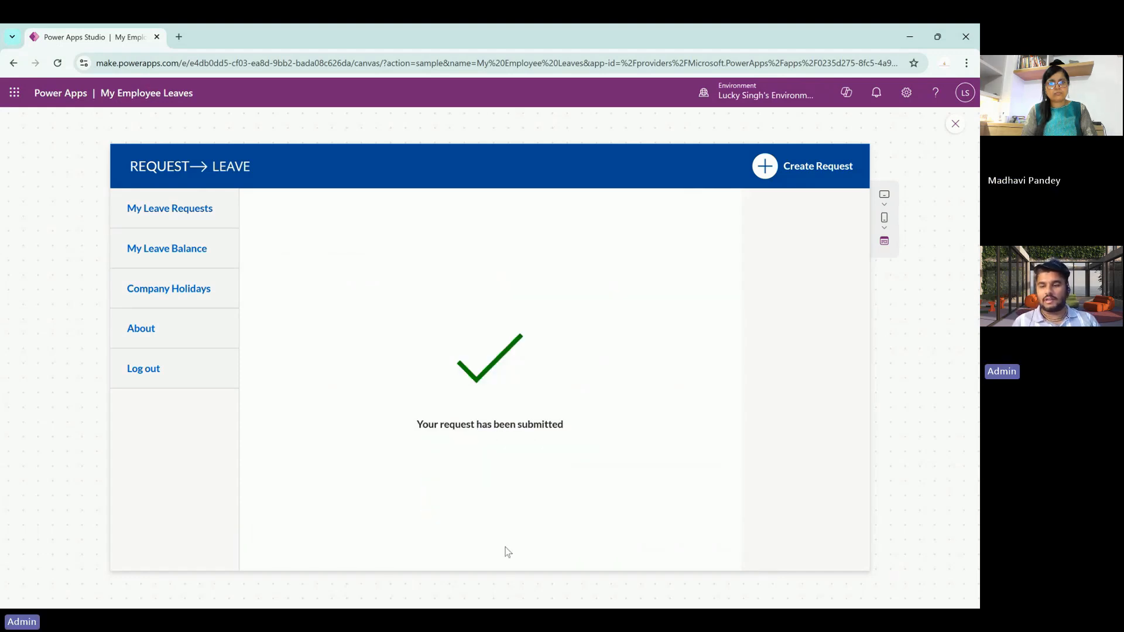
- Exit the preview and inspect LoginScreen, its icon1 and the IMPORTANT_NOTE_READ_ME screen
click(956, 124)
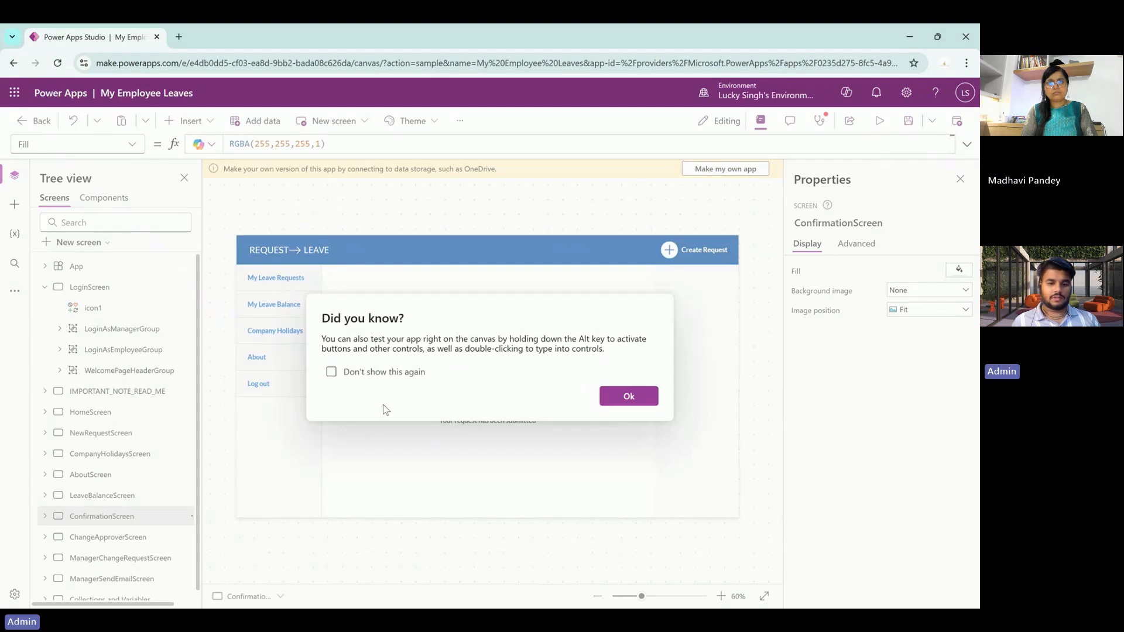
click(627, 394)
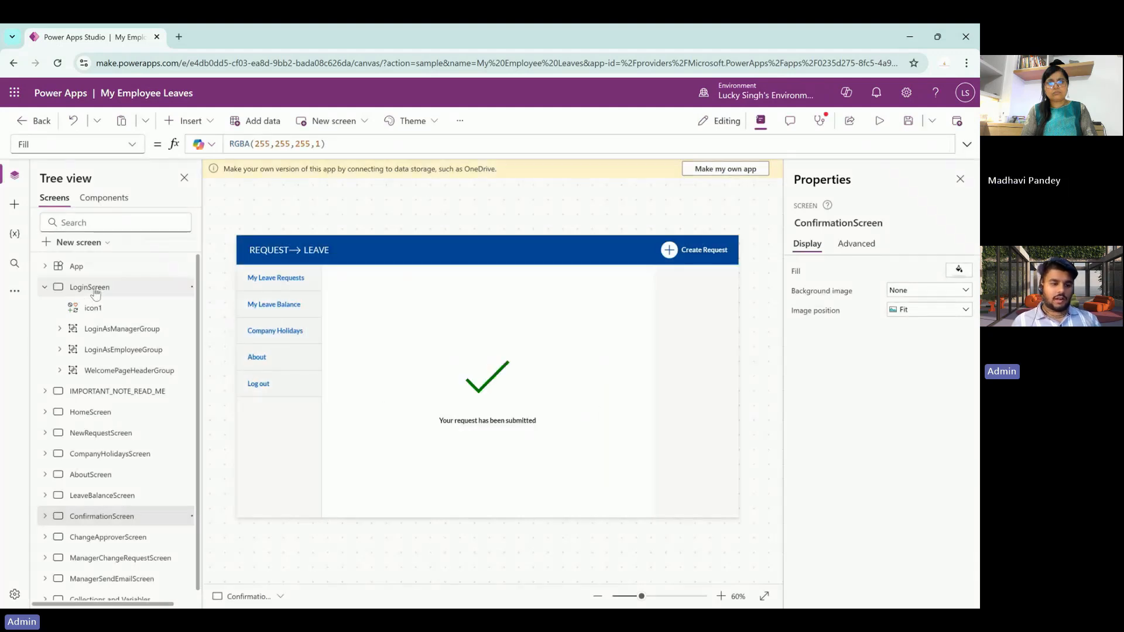
click(95, 290)
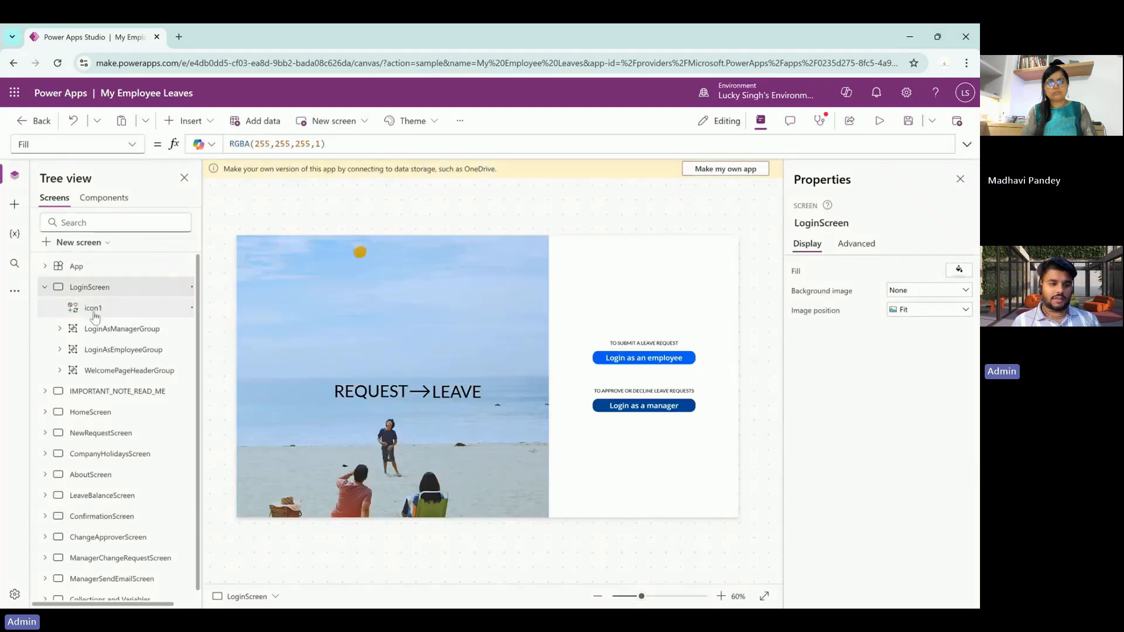
click(94, 310)
click(100, 392)
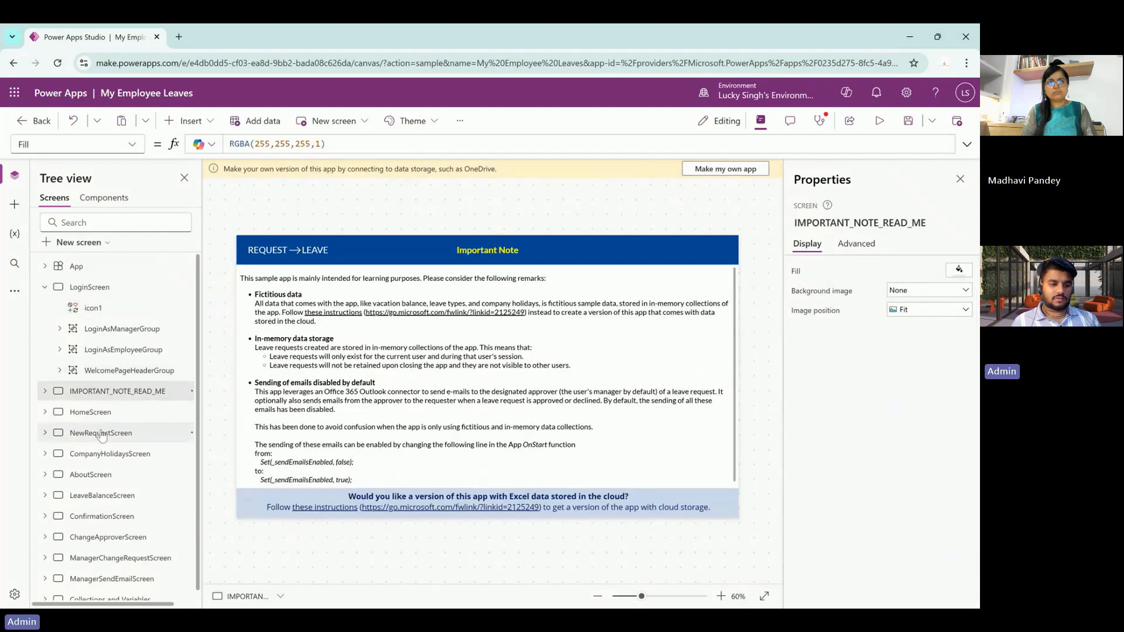
- View the NewRequest, CompanyHolidays, About, LeaveBalance and Confirmation screens before exiting the editor
click(101, 432)
click(101, 448)
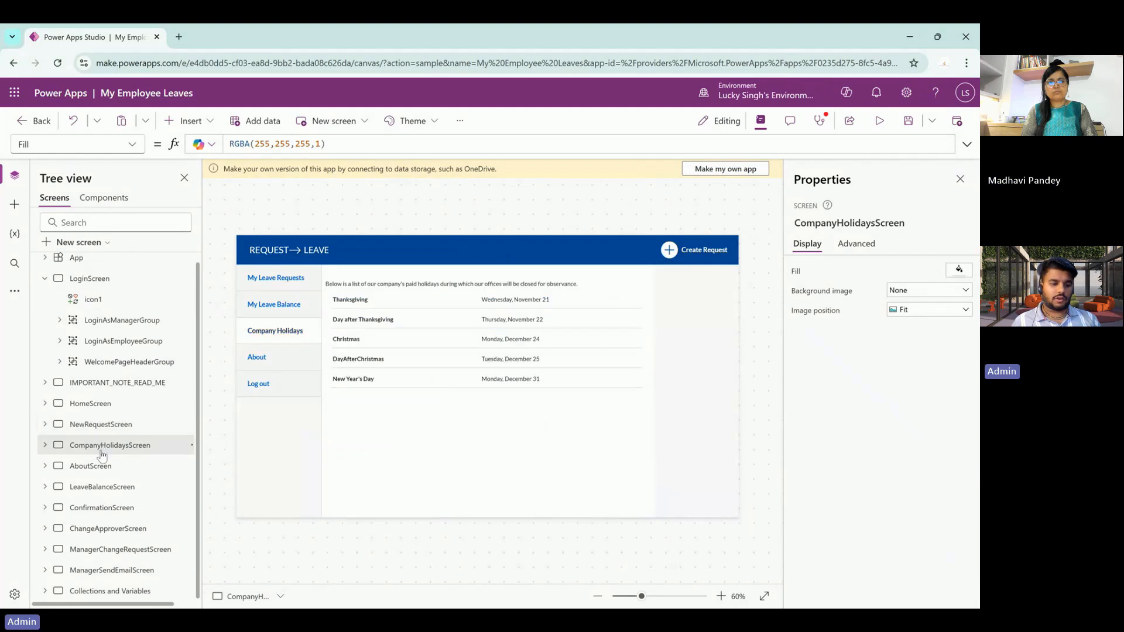
click(101, 466)
click(107, 489)
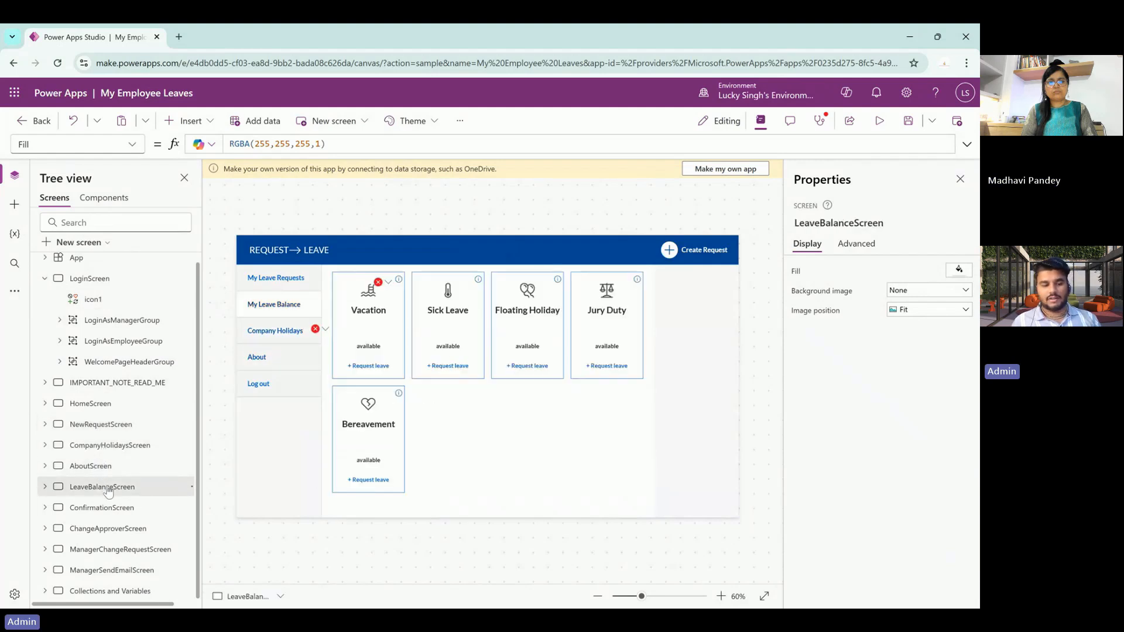
click(111, 510)
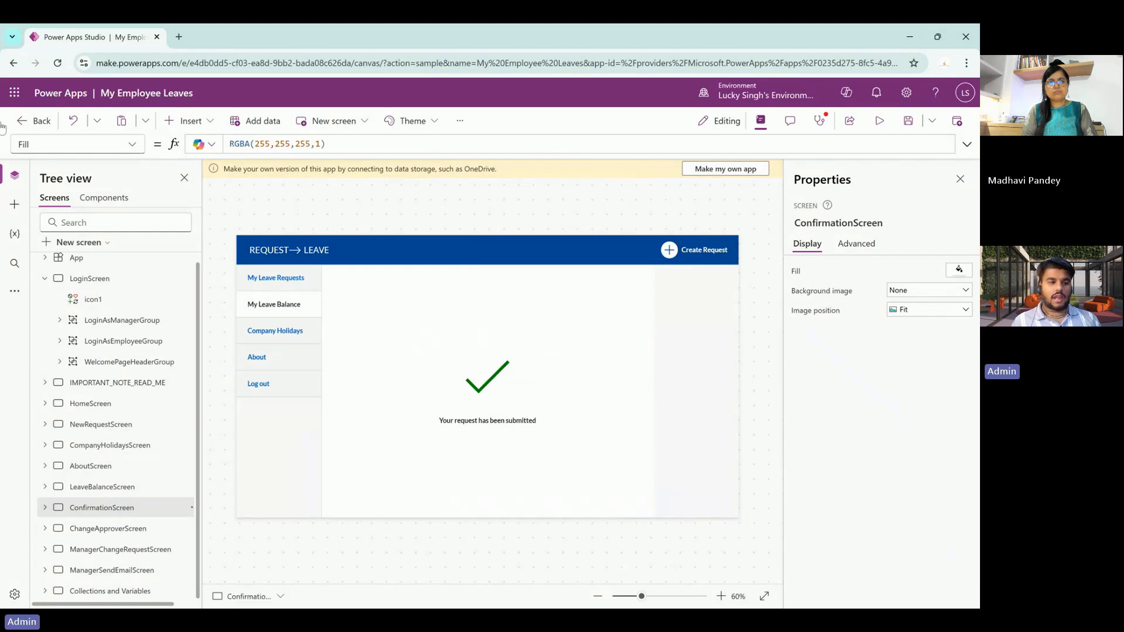
click(37, 120)
- Discard the leave app's unsaved changes, leave the studio, and go to Apps
click(624, 383)
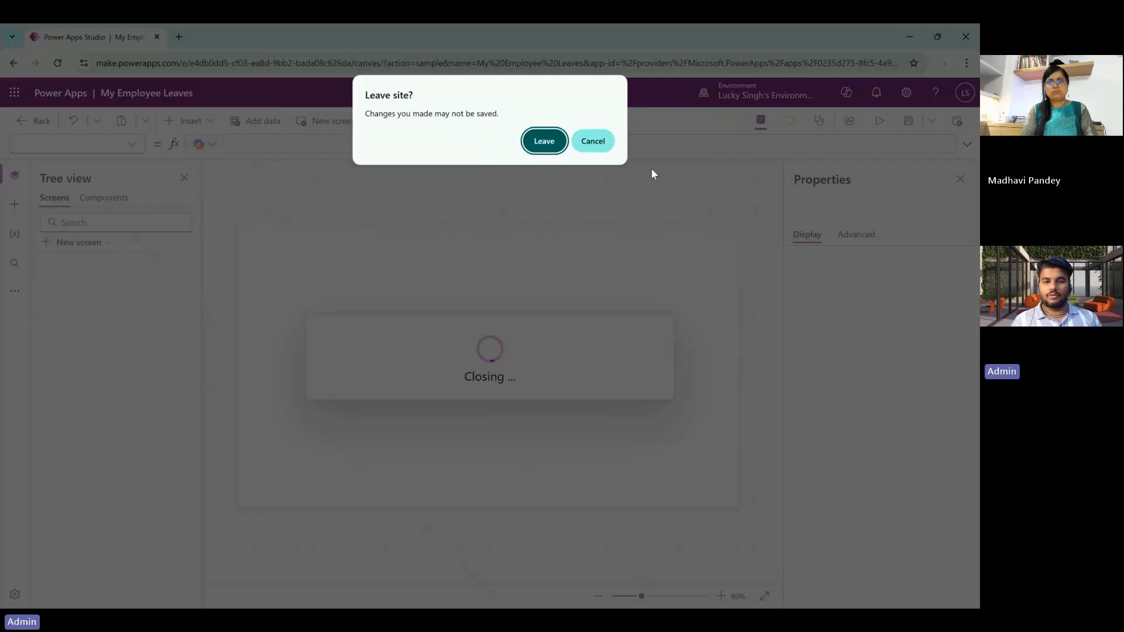
click(544, 142)
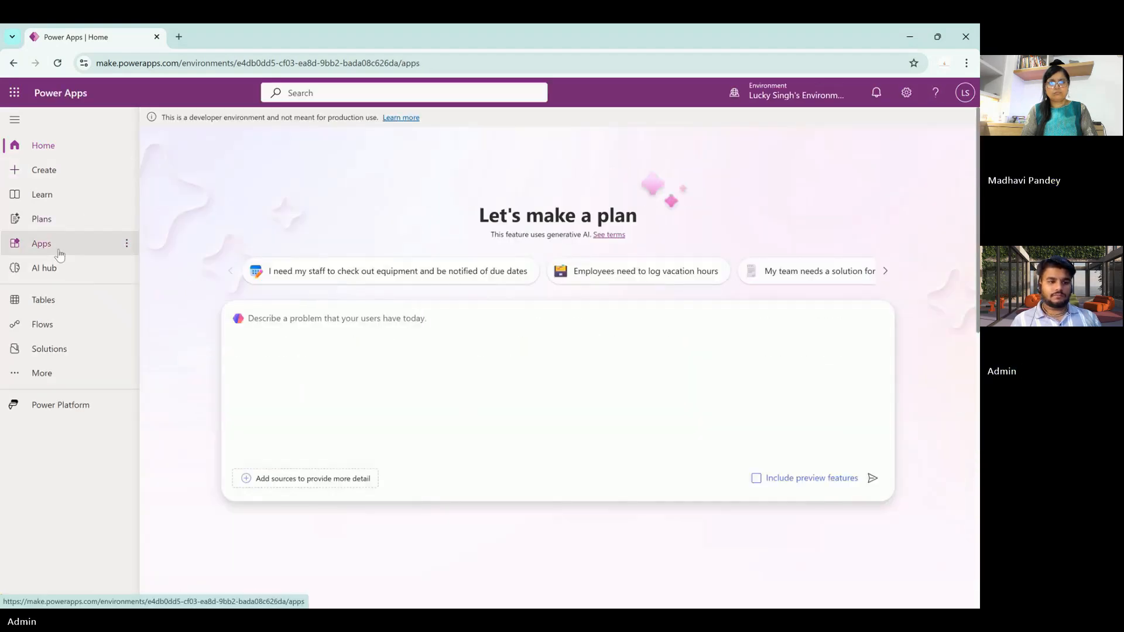
click(54, 244)
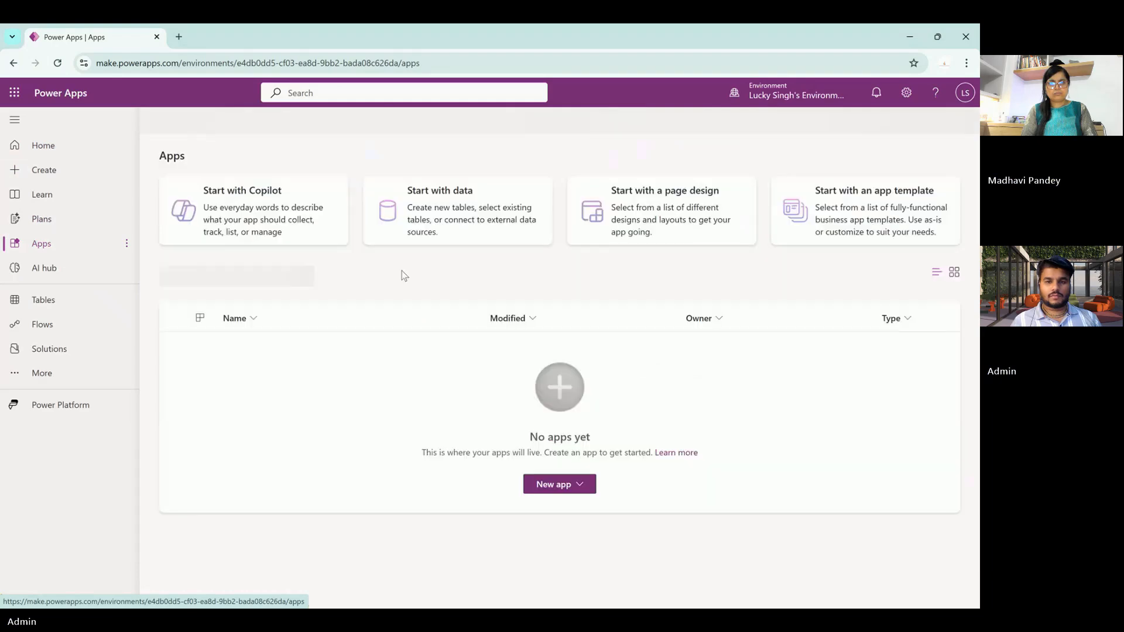
- Generate a new app from data using the existing Dataverse Account table
click(186, 121)
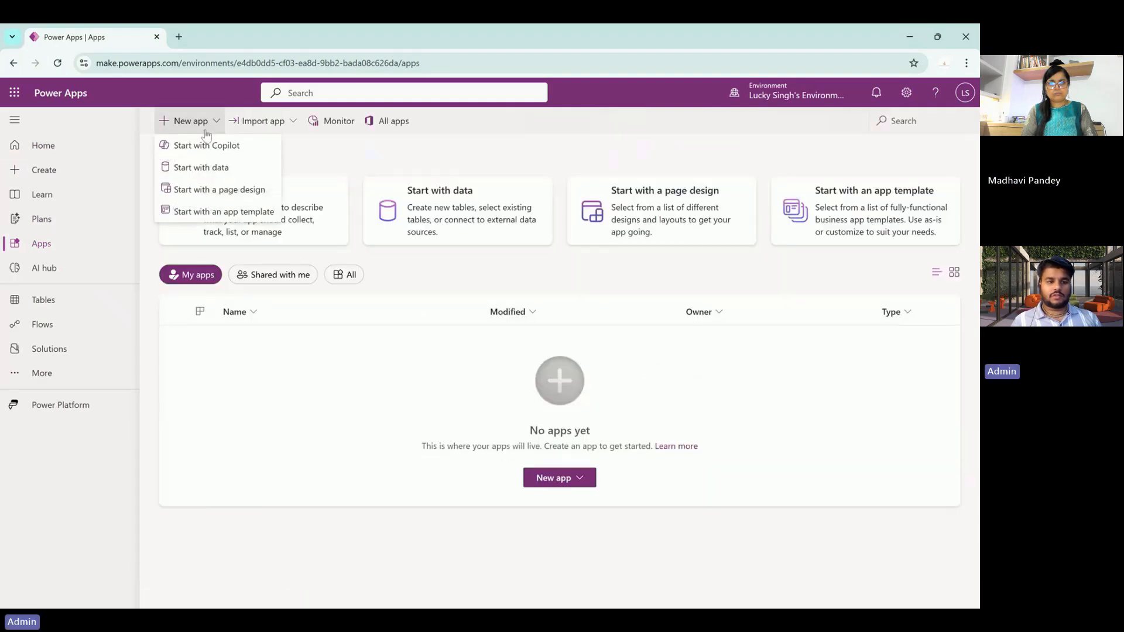
click(226, 171)
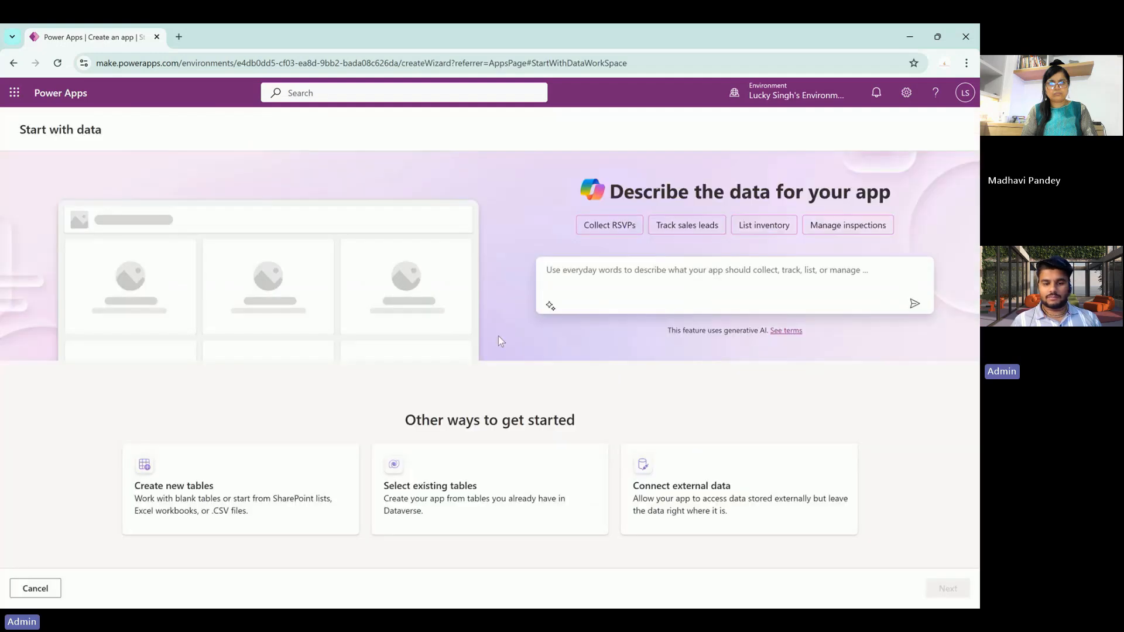
click(471, 512)
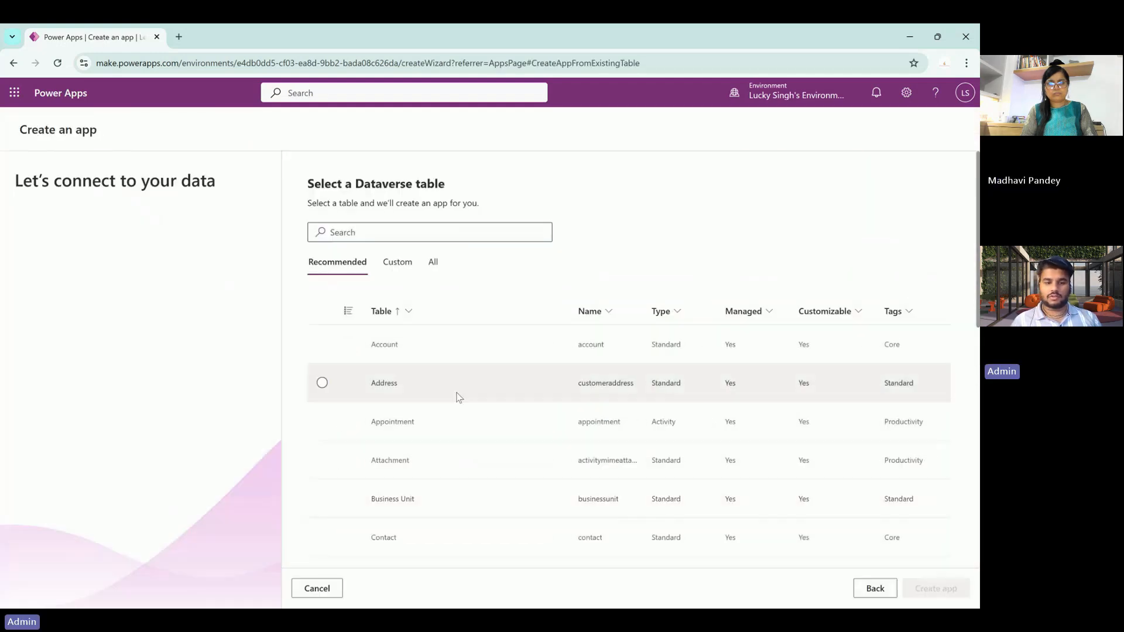
click(418, 344)
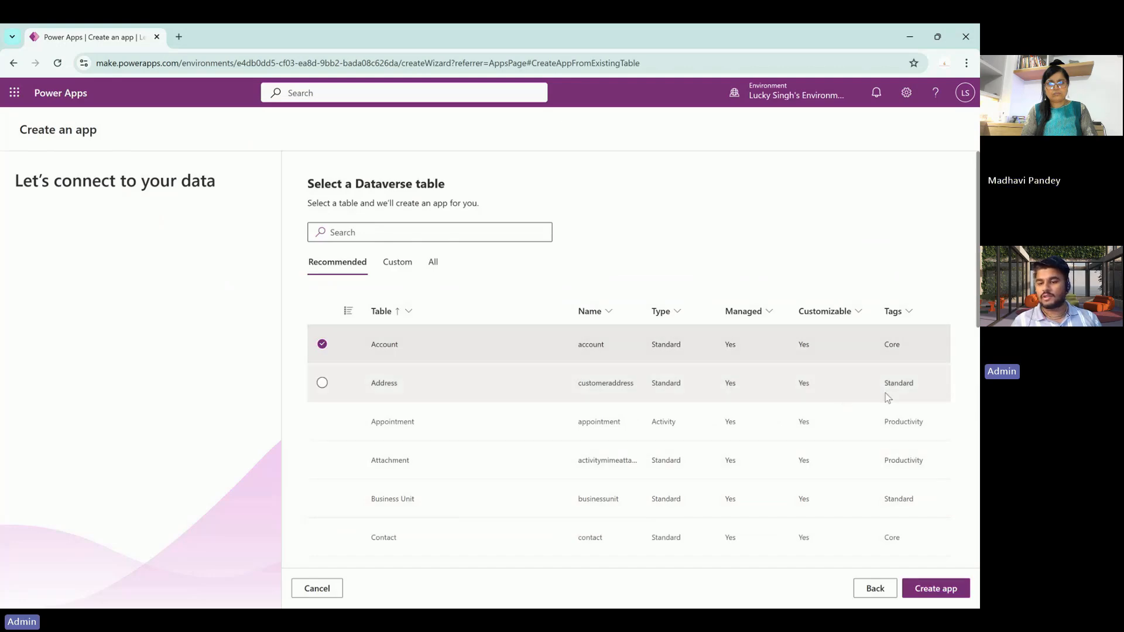
click(923, 588)
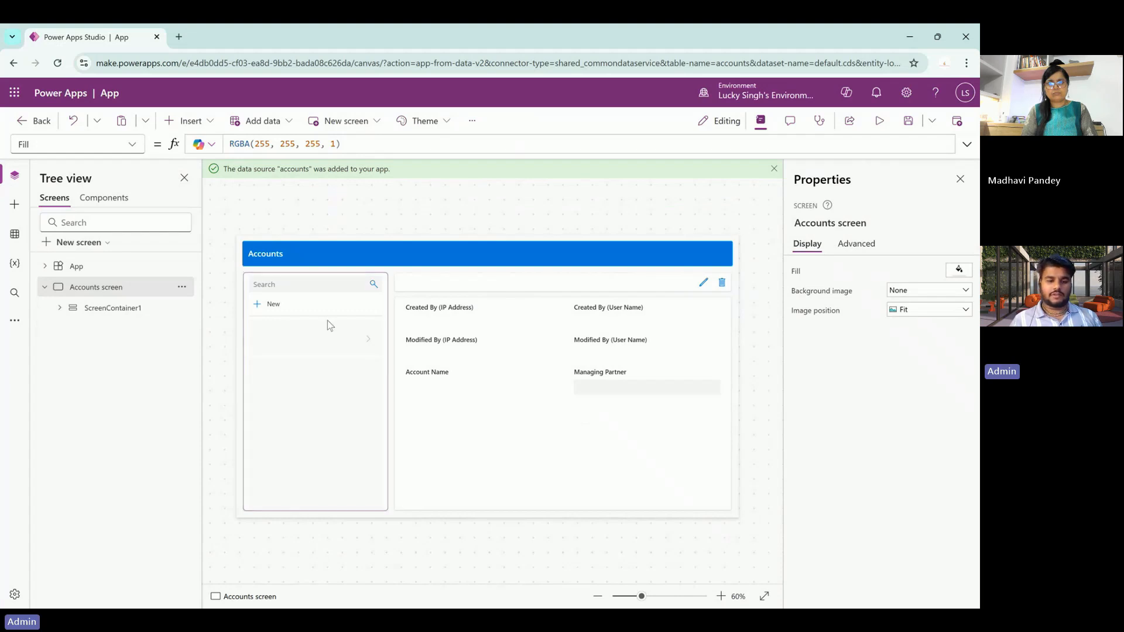
click(121, 315)
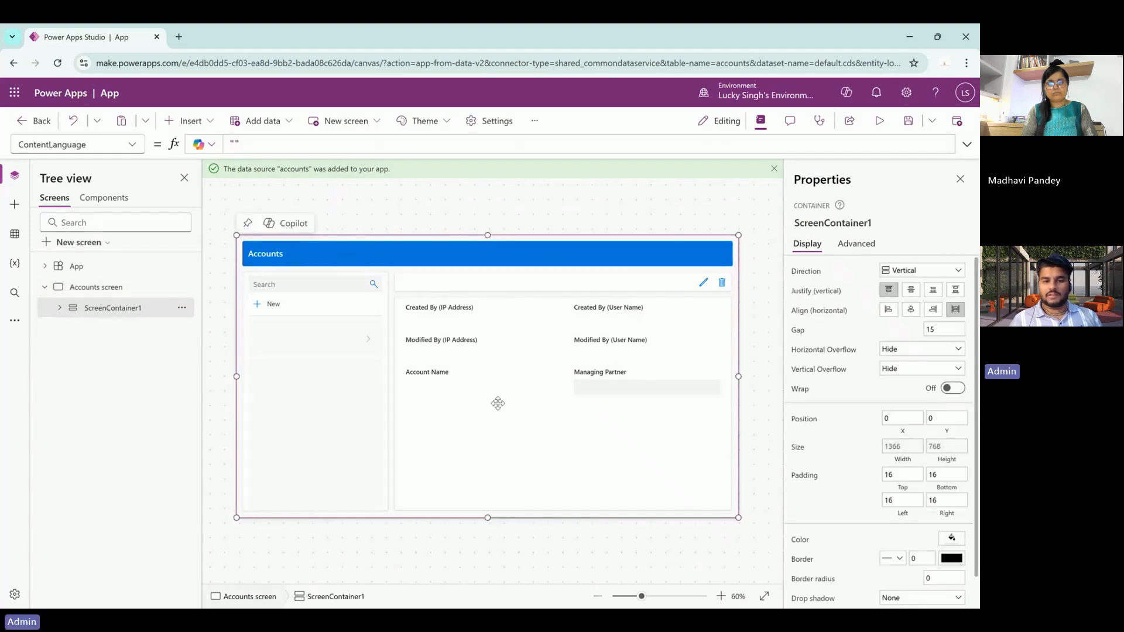
click(303, 333)
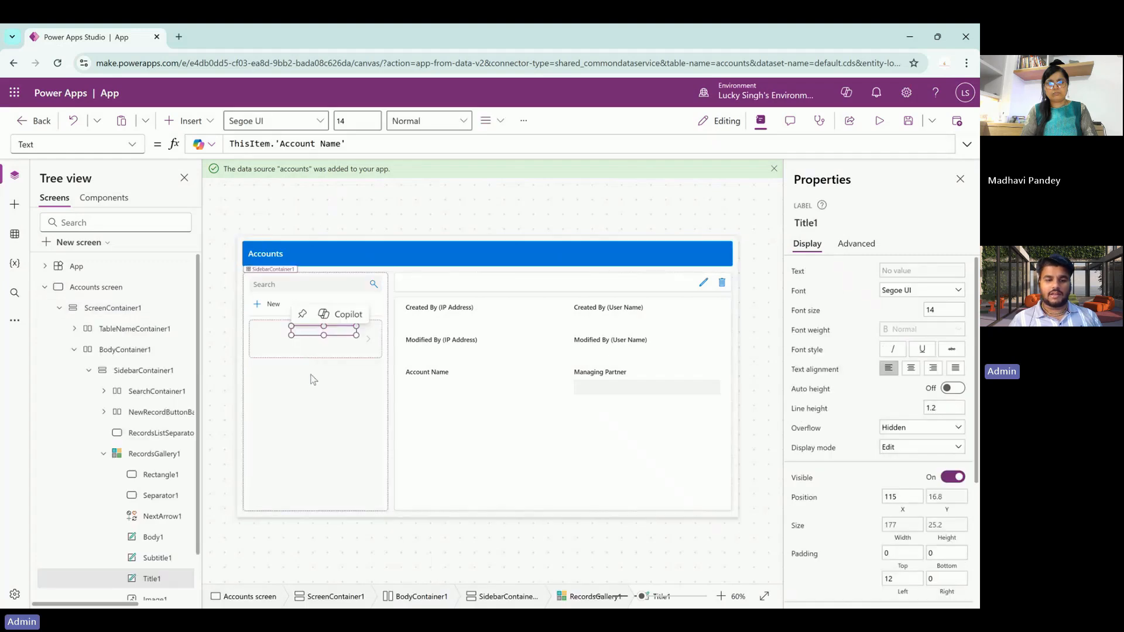
click(316, 404)
click(301, 336)
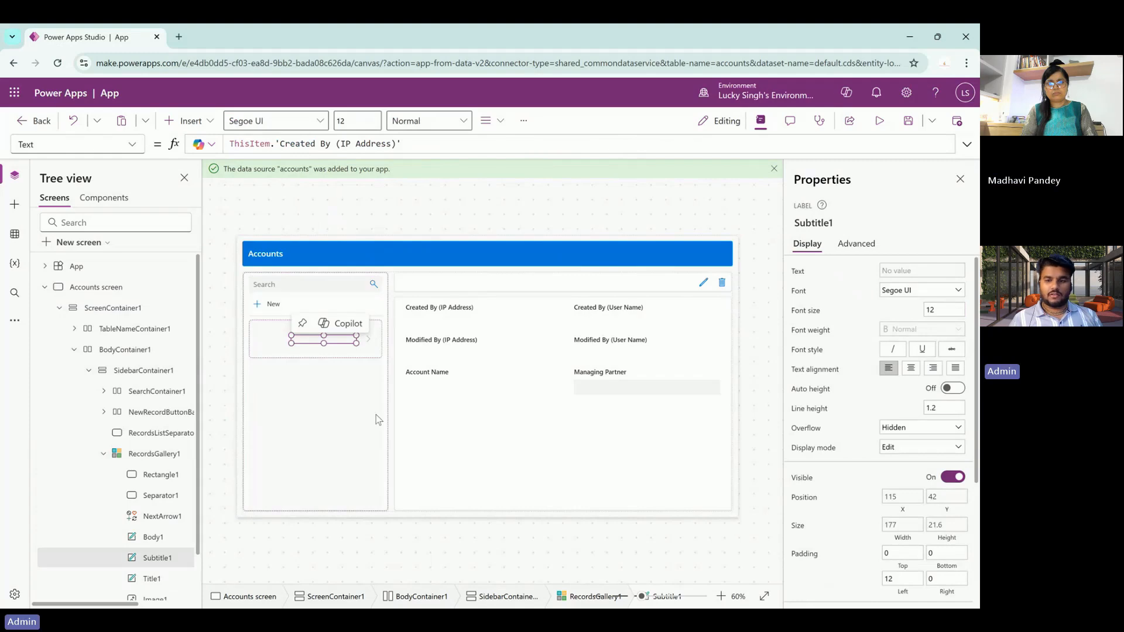
click(879, 121)
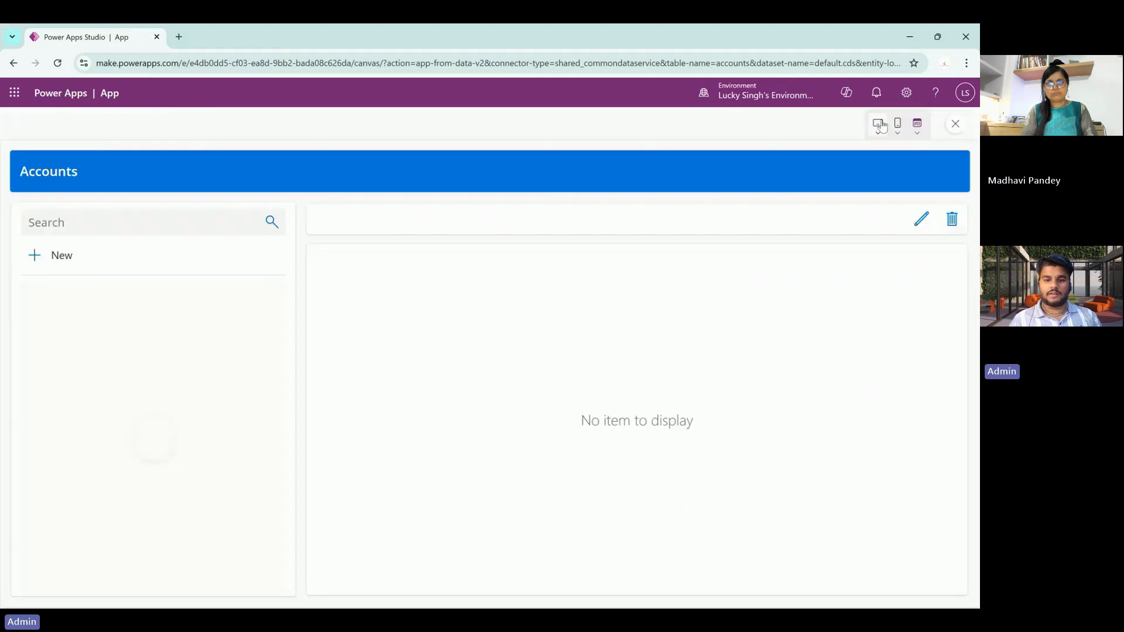
key(Escape)
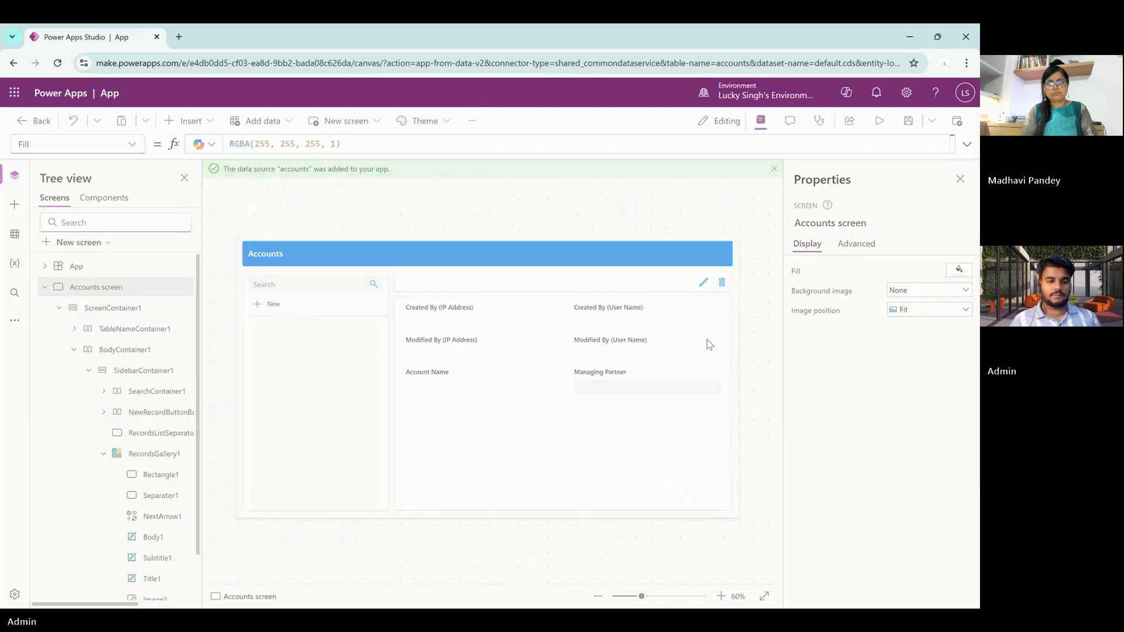
click(625, 394)
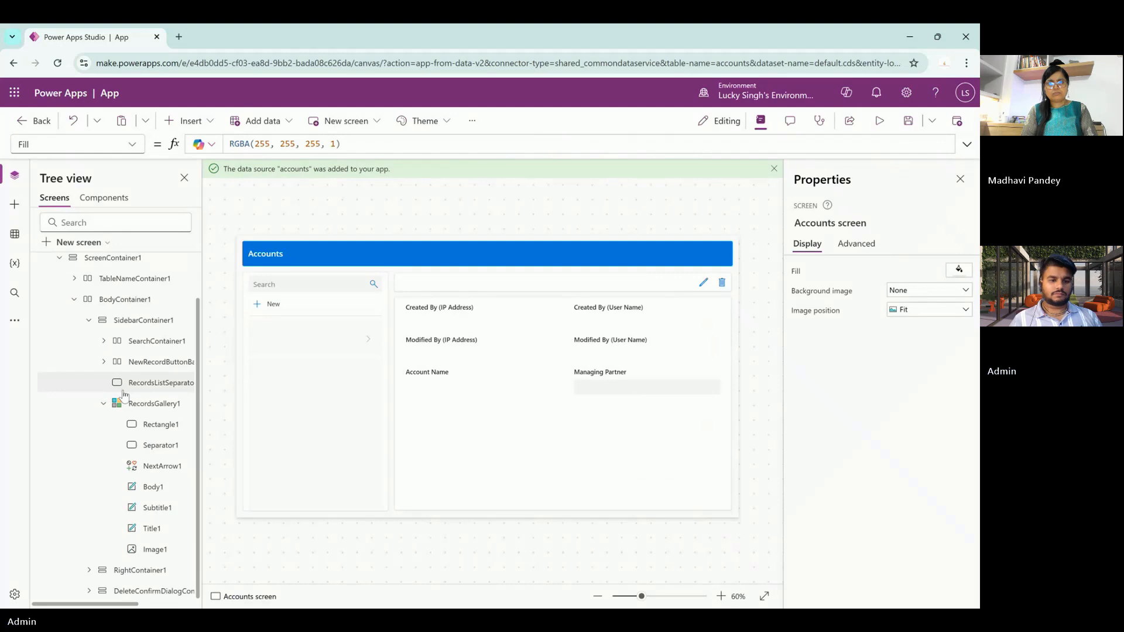
scroll(120, 391, up, 1)
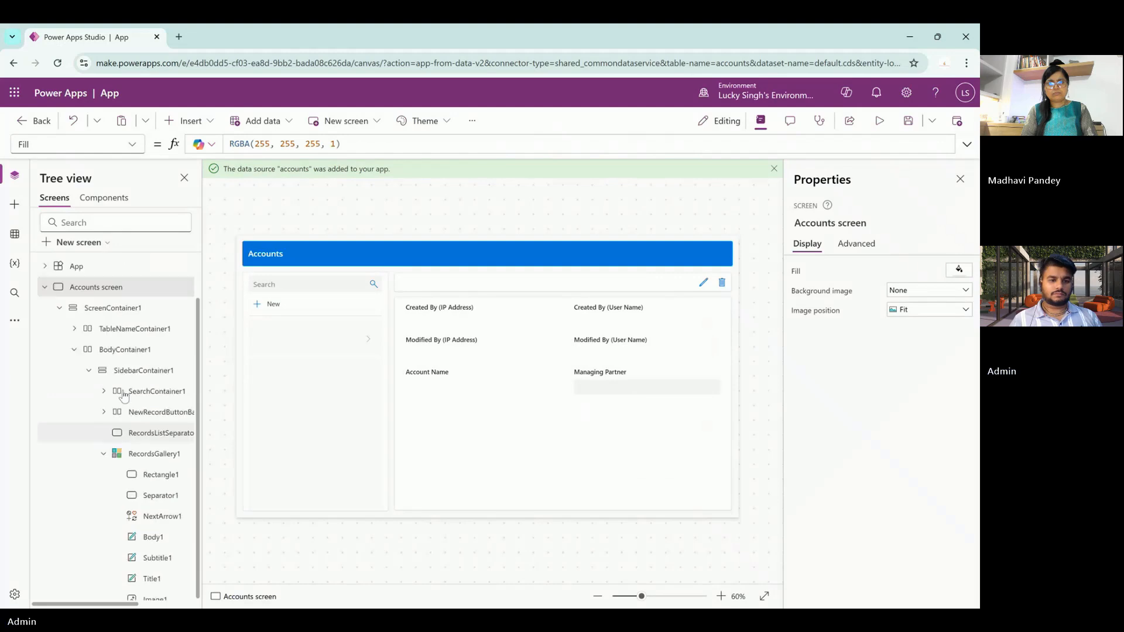
click(59, 308)
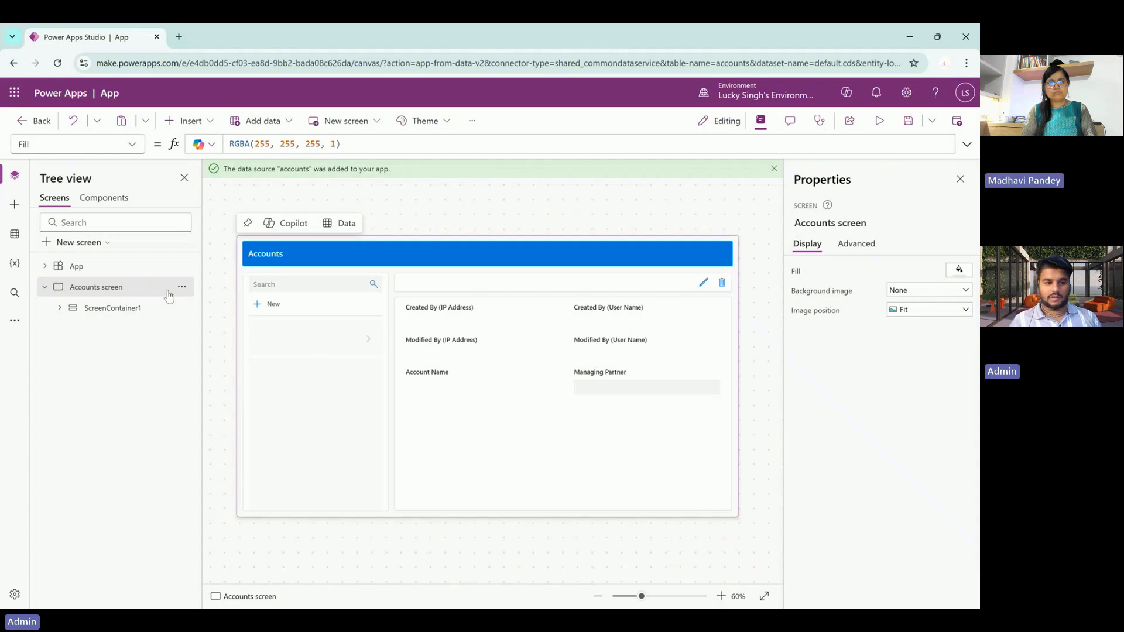
- Add a Sidebar-layout Screen1 and expand ScreenContainer2 to reveal header, sidebar and main containers
click(15, 234)
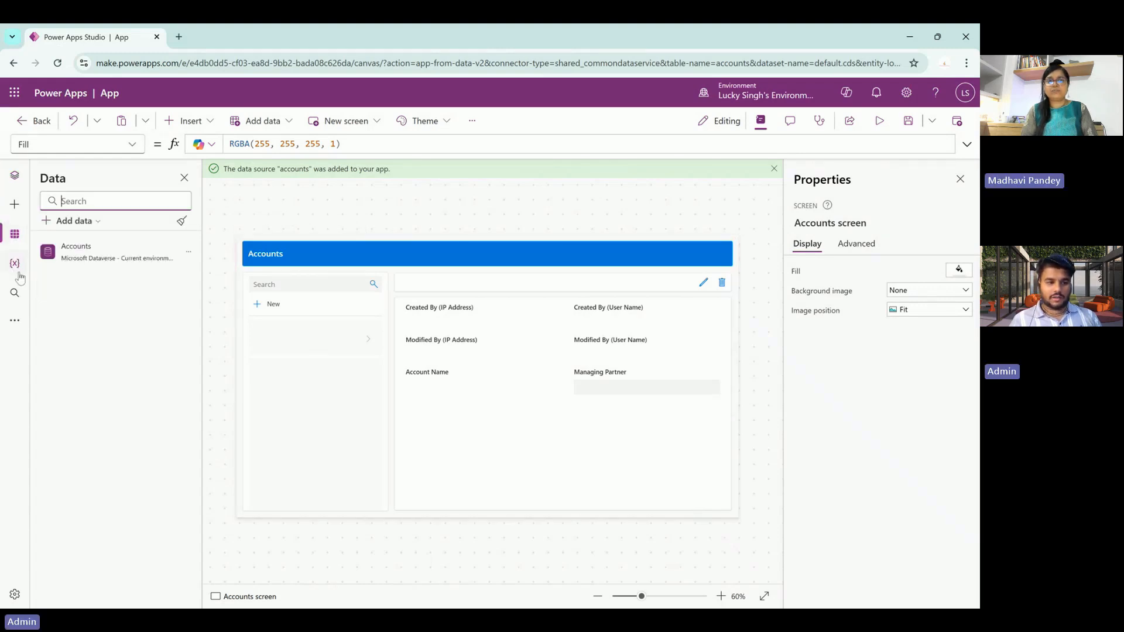
click(14, 175)
click(85, 245)
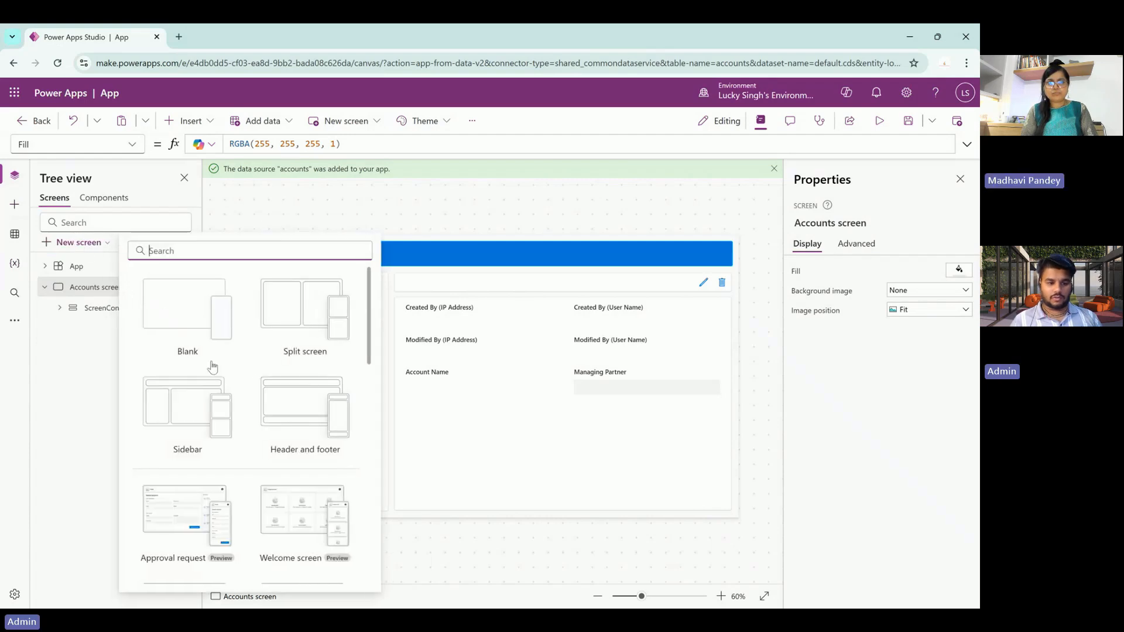
scroll(244, 388, down, 3)
scroll(243, 387, down, 2)
scroll(170, 376, up, 4)
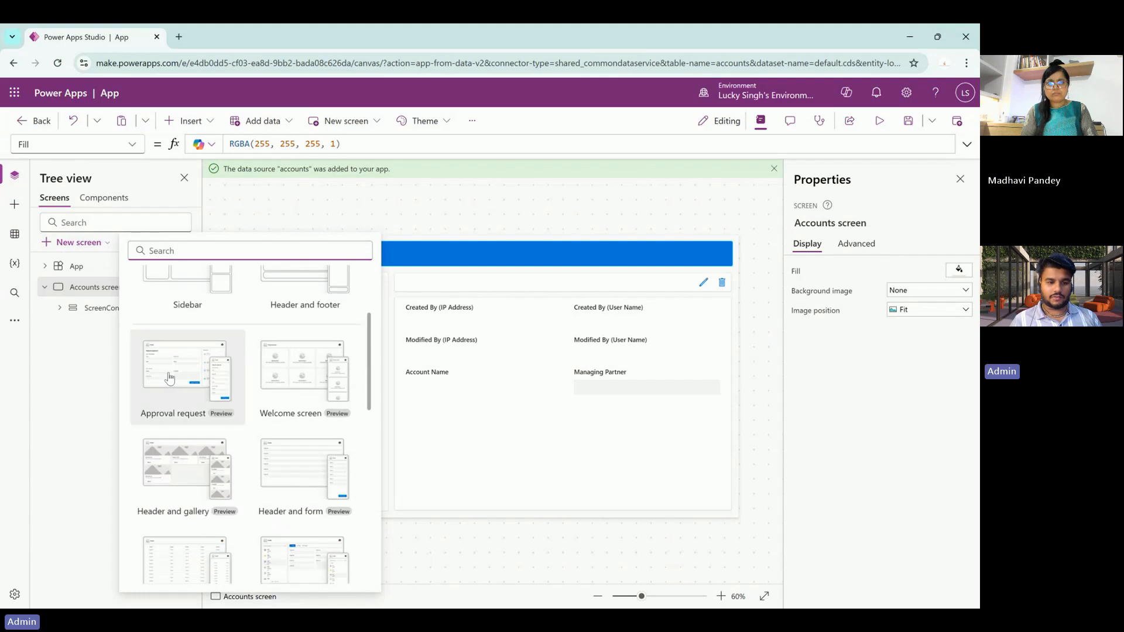
click(184, 326)
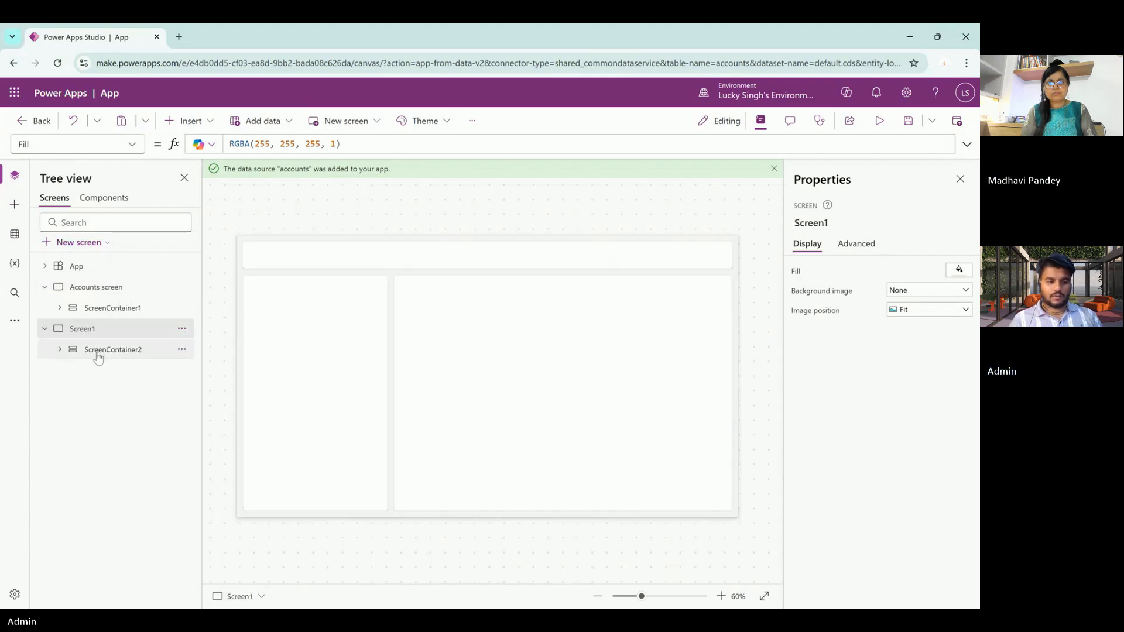
click(95, 352)
click(60, 350)
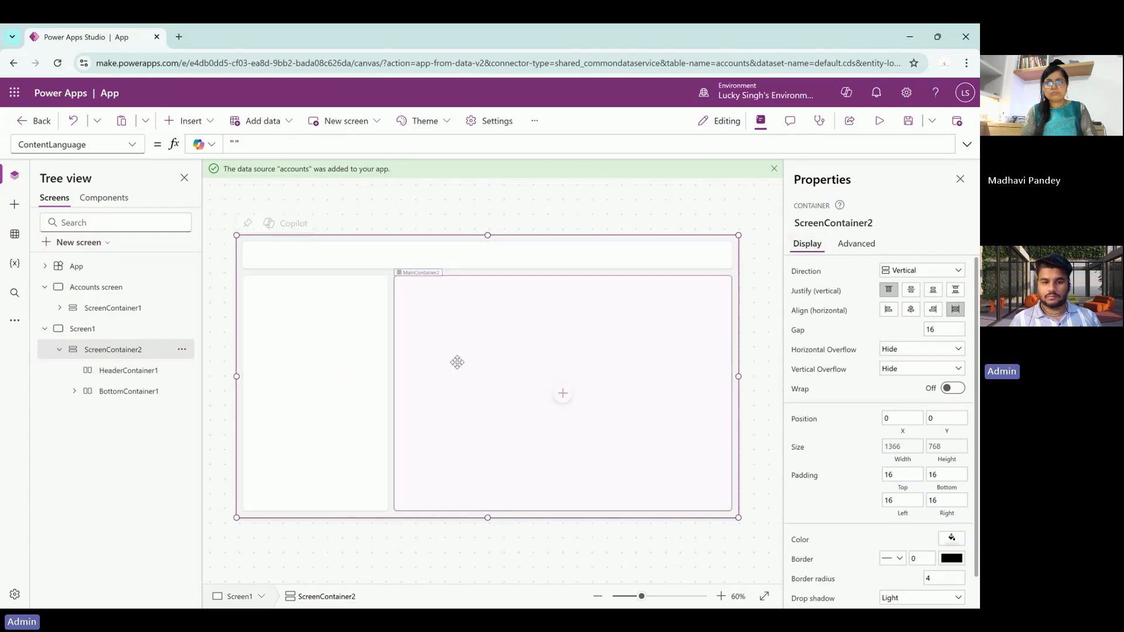
- Insert a Blank vertical gallery from the Layout category into SidebarContainer2
click(362, 363)
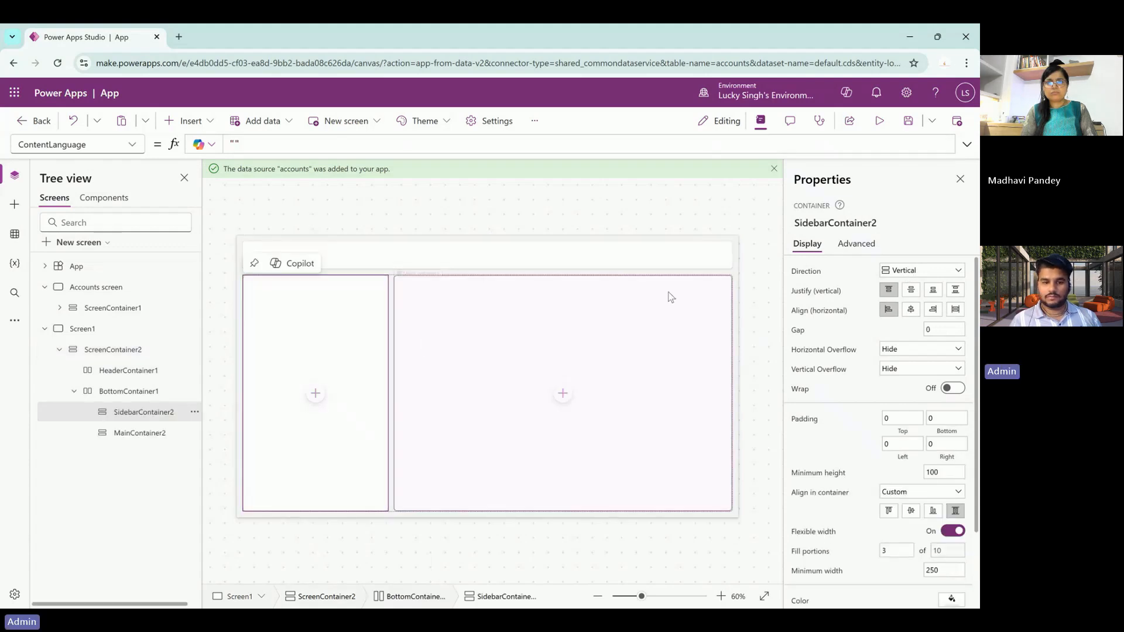
click(316, 393)
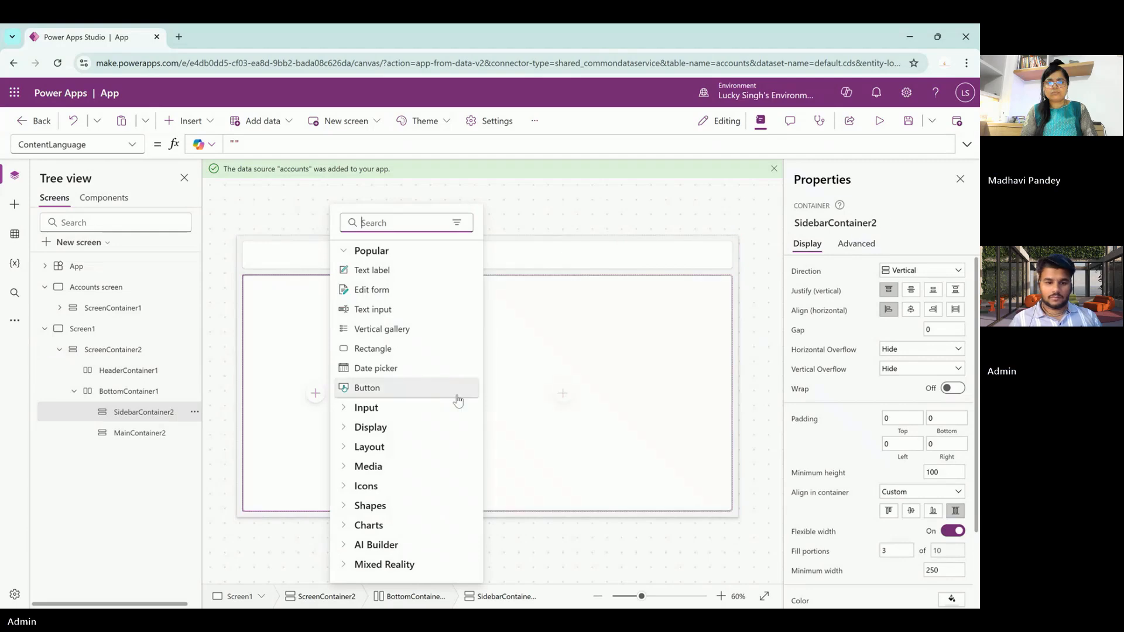
click(392, 433)
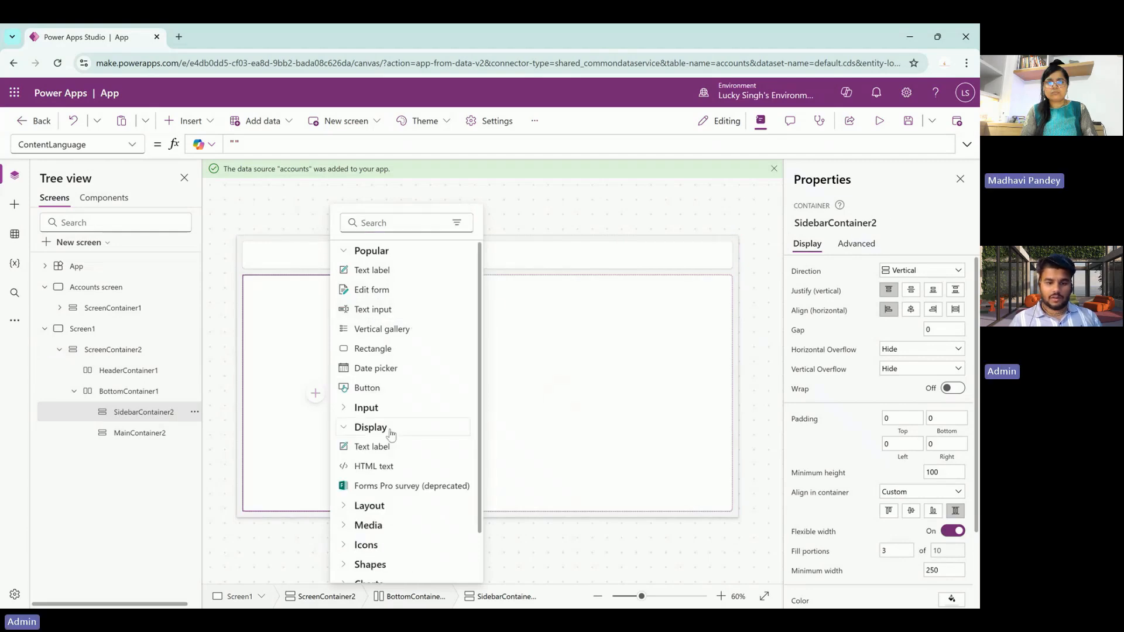
scroll(397, 512, down, 1)
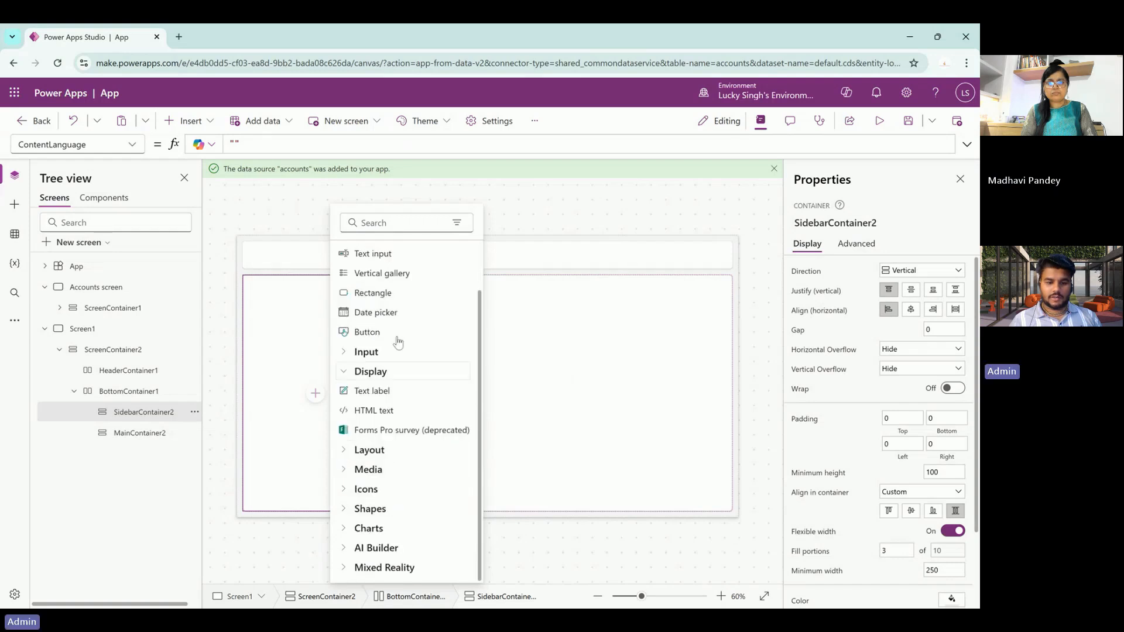
click(380, 374)
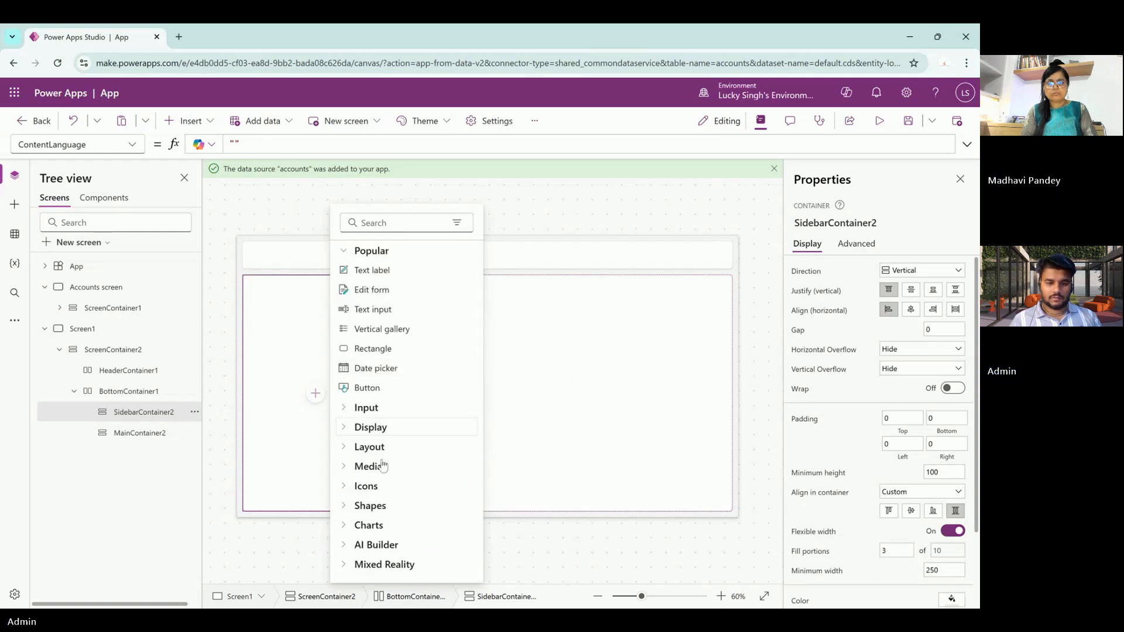
click(370, 448)
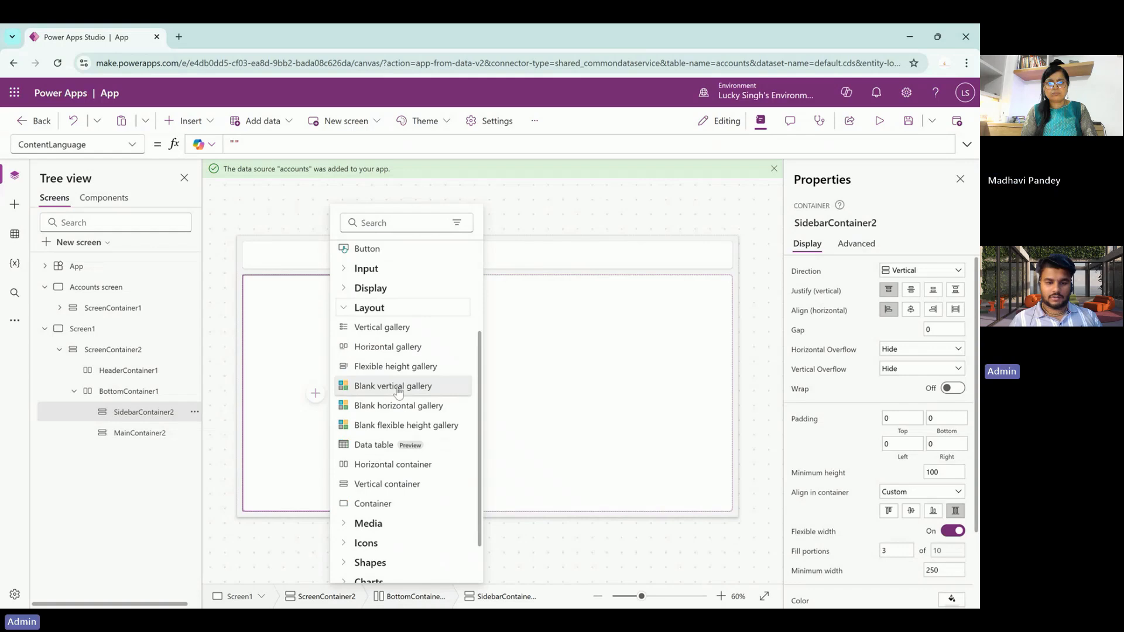
scroll(399, 391, up, 1)
click(403, 434)
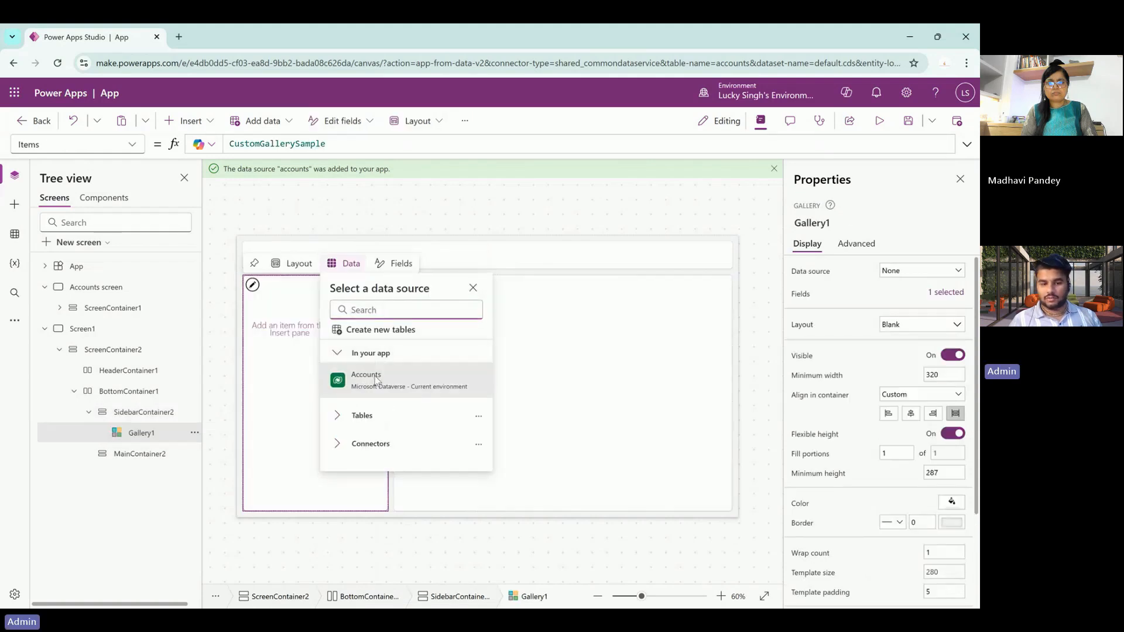
- Choose the existing Dynamics 365 Business Central connection and its SANDBOX - CRONUS IN dataset
click(380, 448)
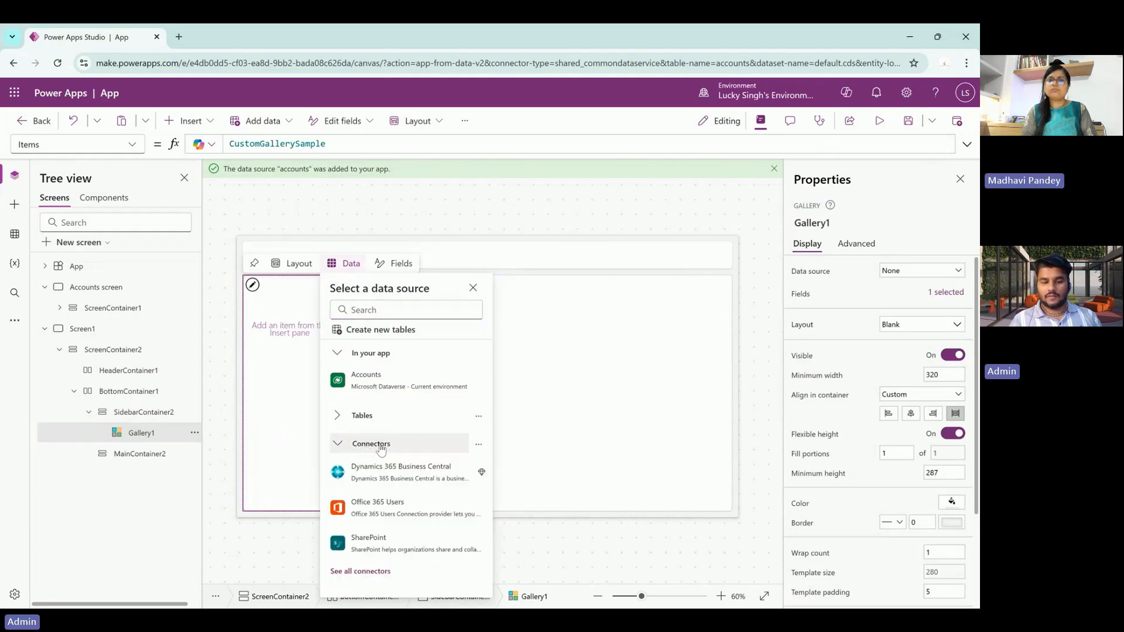
click(413, 472)
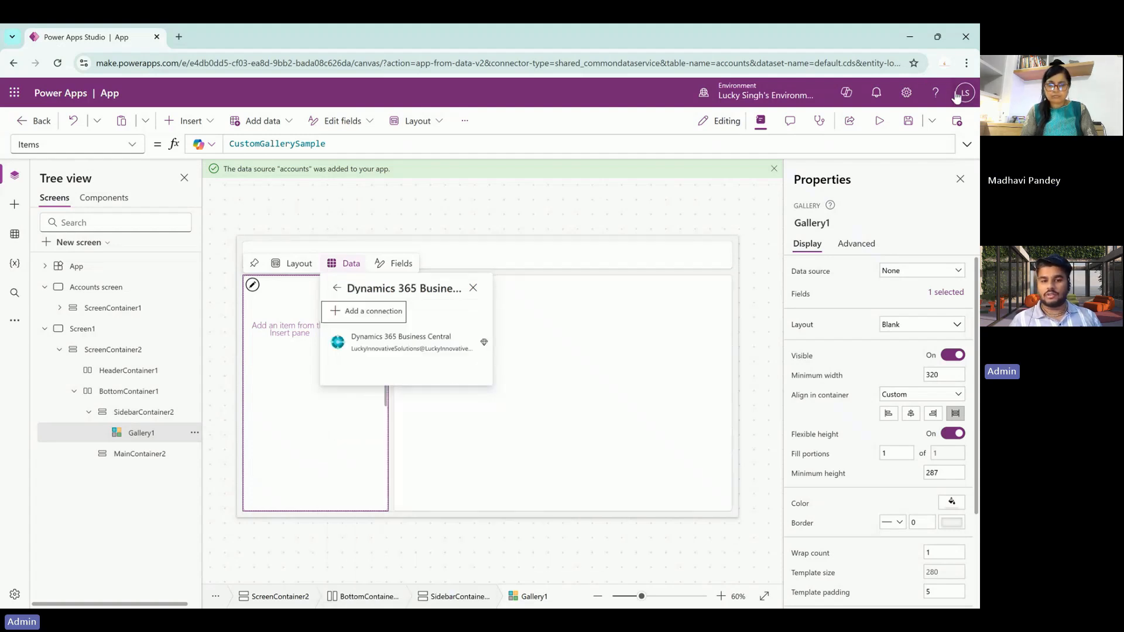
click(408, 346)
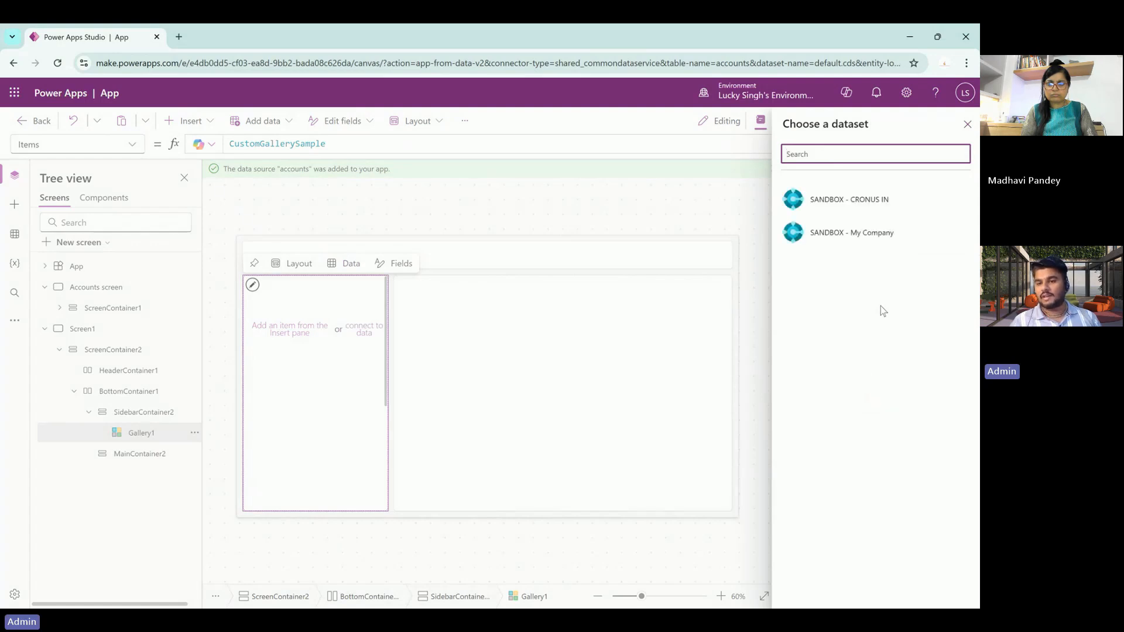
click(857, 201)
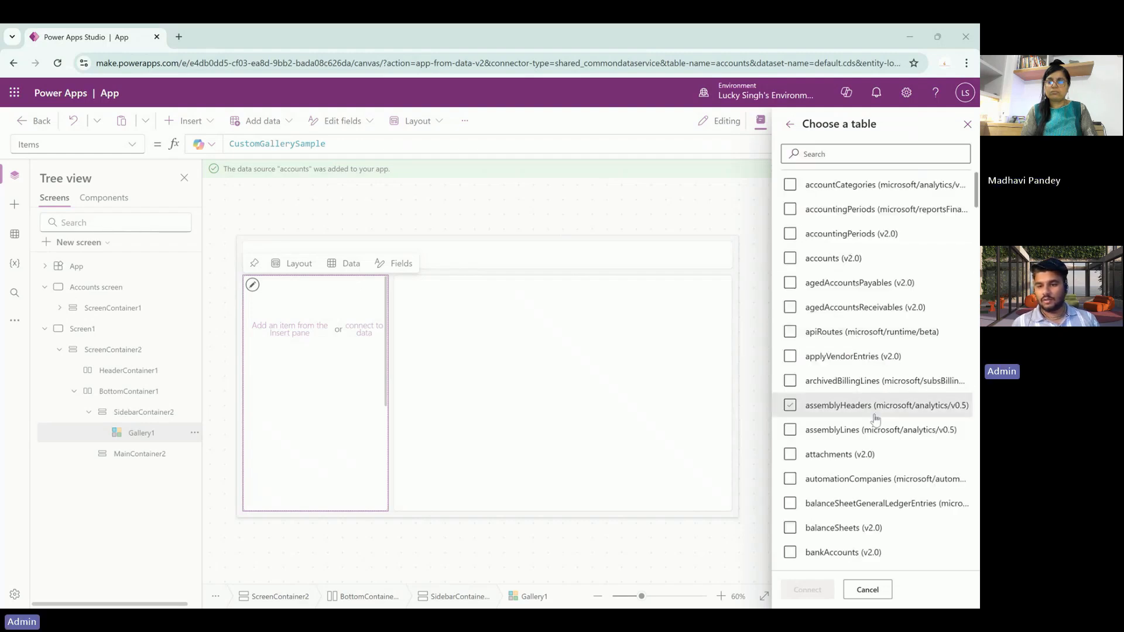
- Connect the contacts (v2.0) table to the gallery, then delete the gallery from the sidebar container
scroll(876, 419, down, 2)
scroll(876, 419, down, 10)
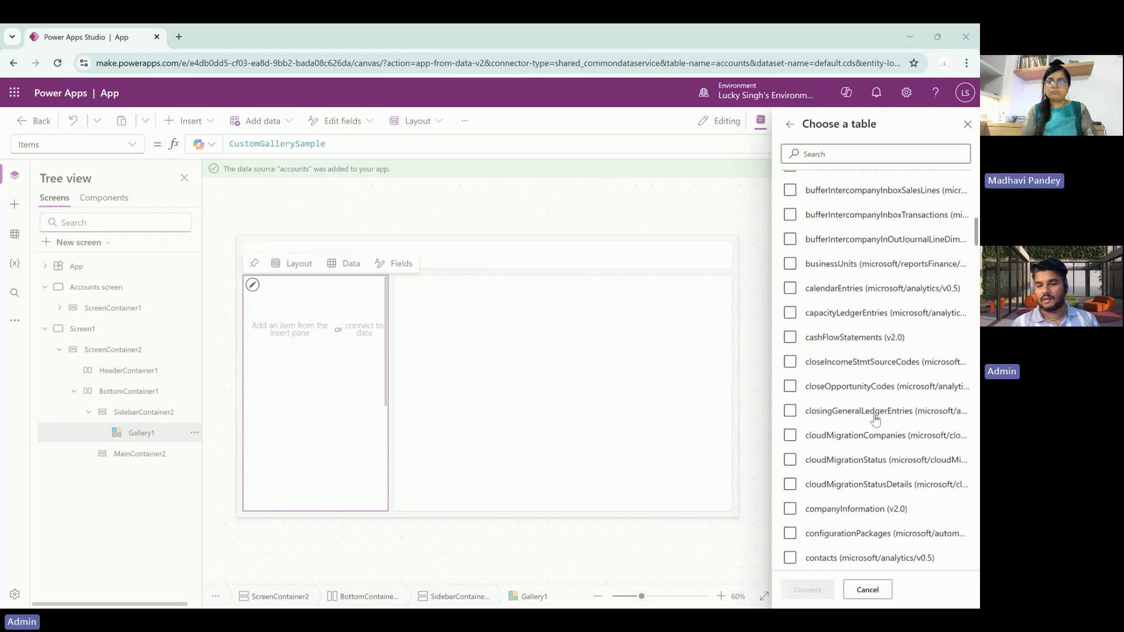
scroll(876, 419, down, 1)
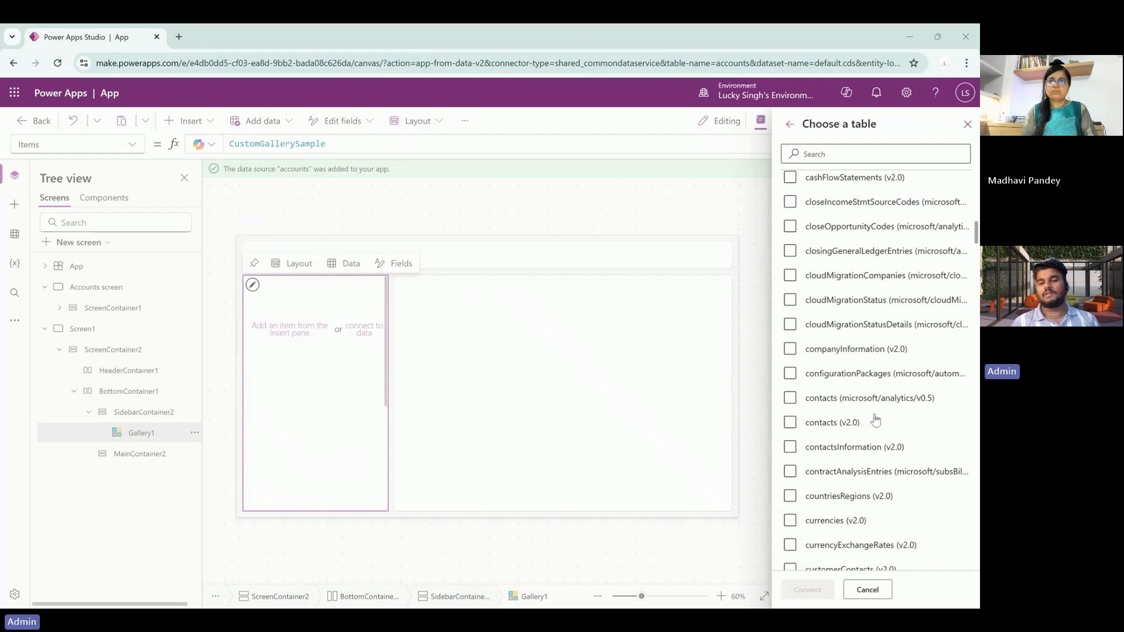
scroll(875, 419, down, 2)
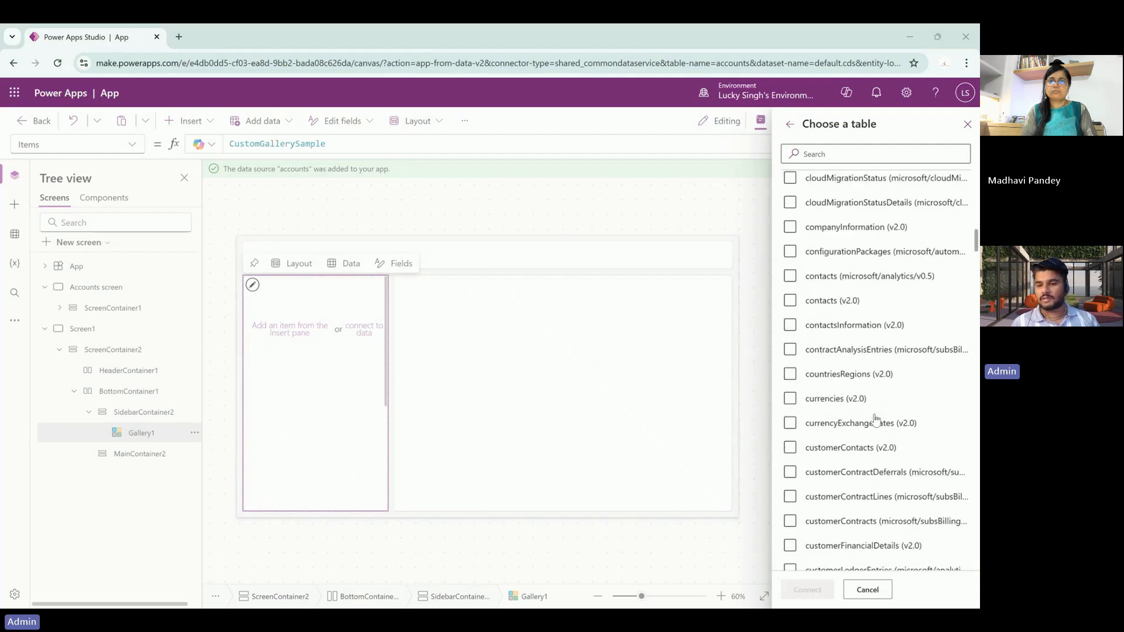
scroll(875, 419, up, 2)
click(834, 405)
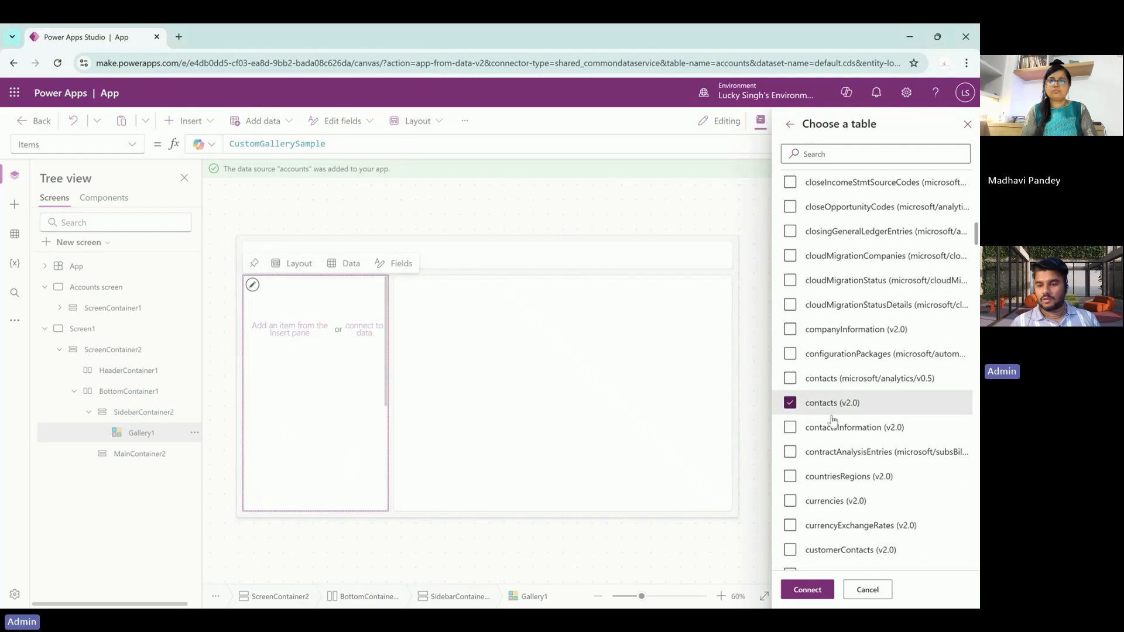
click(805, 600)
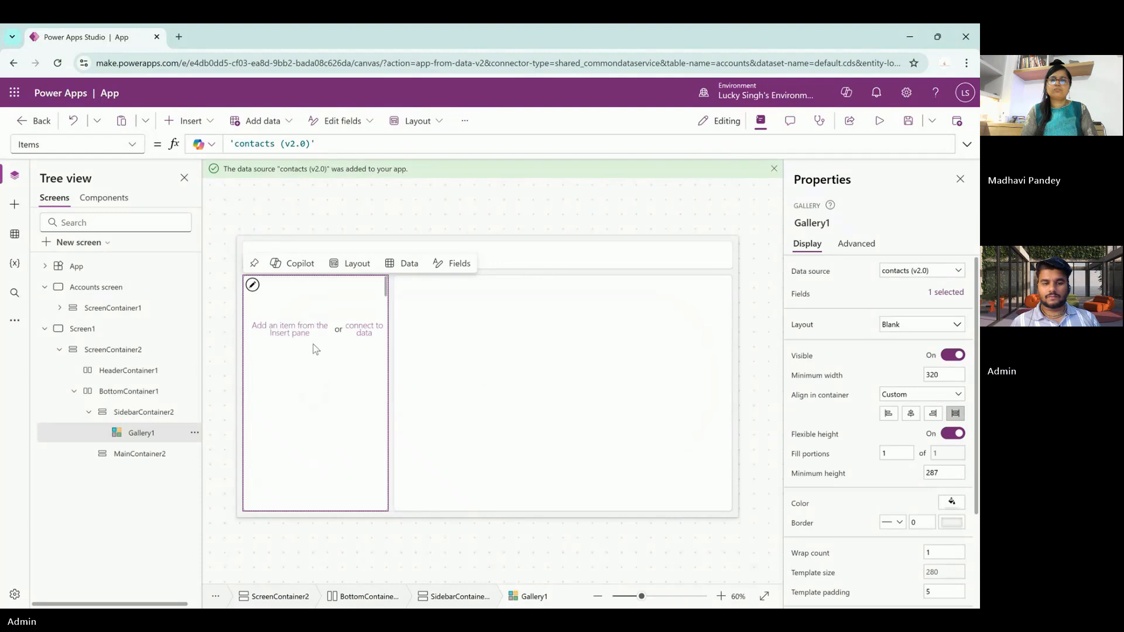
click(290, 335)
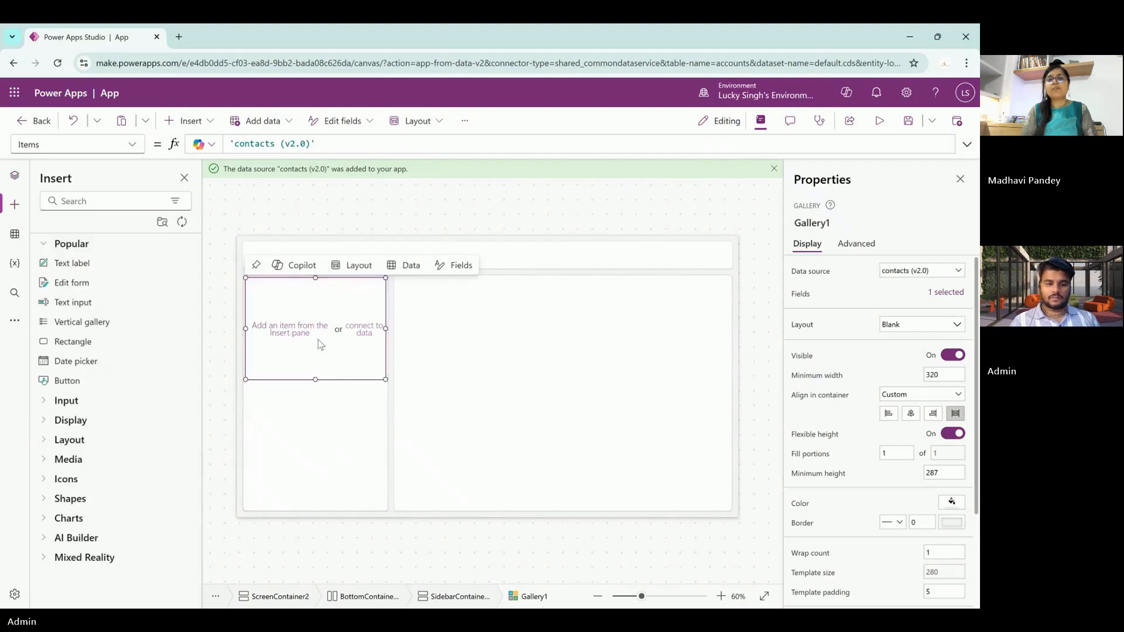
key(Delete)
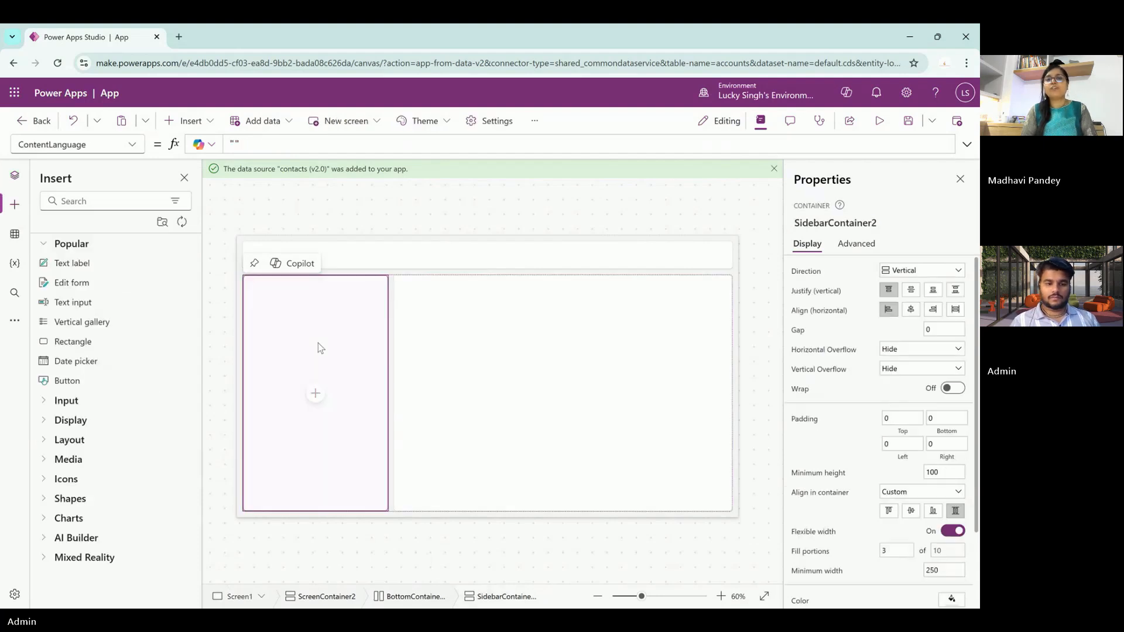
- Insert a blank vertical gallery, Gallery2, in the sidebar with contacts (v2.0) as its Items
click(315, 394)
scroll(414, 462, down, 2)
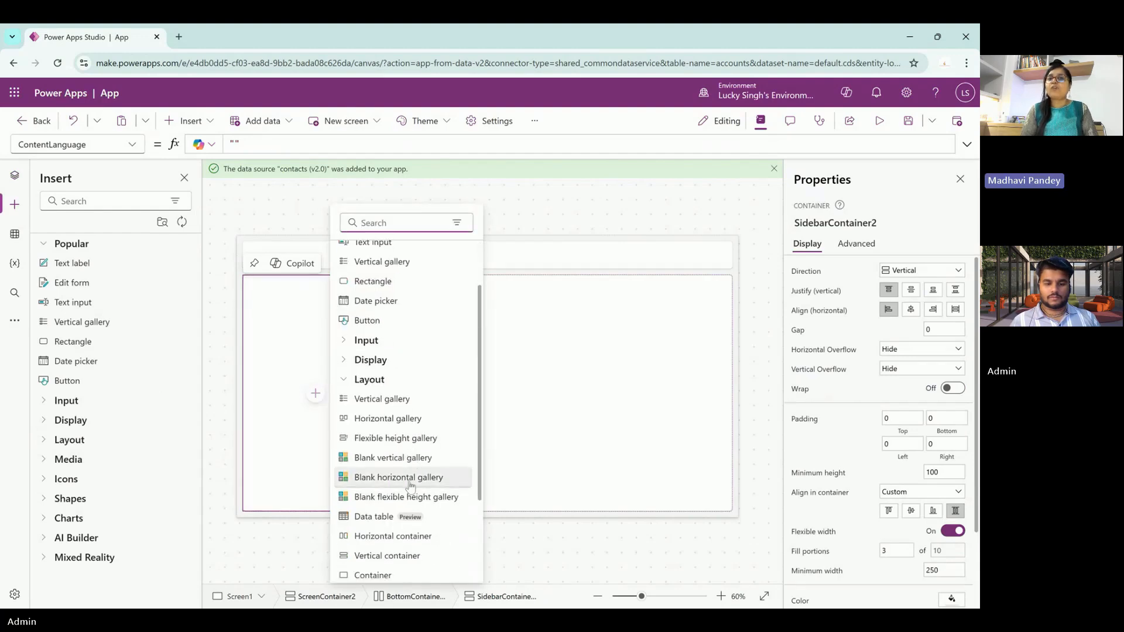
scroll(409, 505, down, 2)
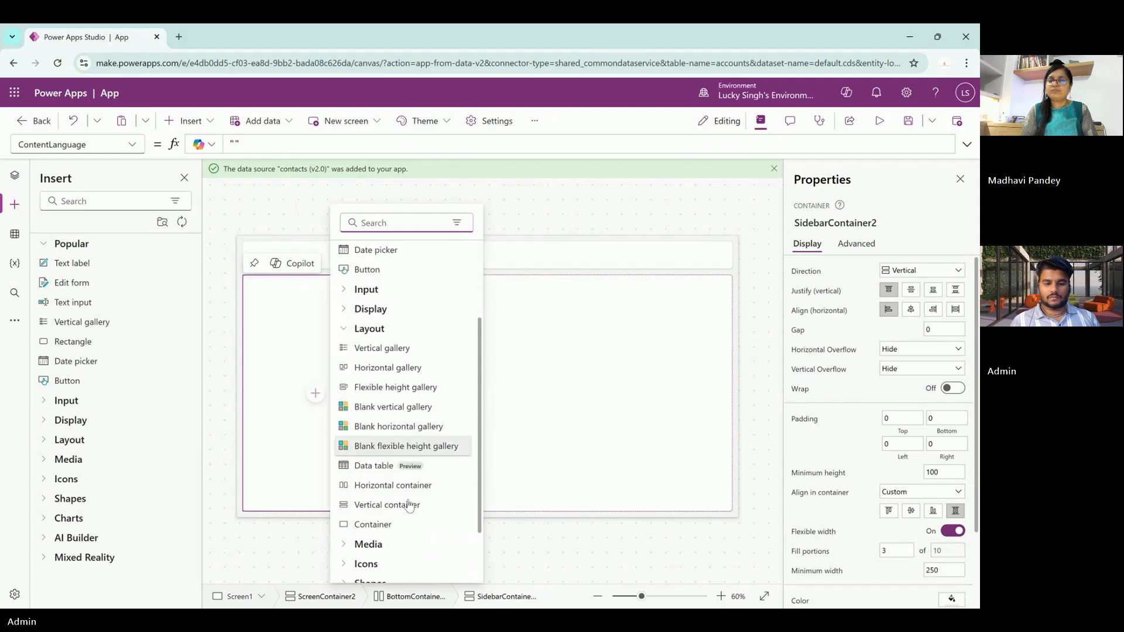
click(389, 395)
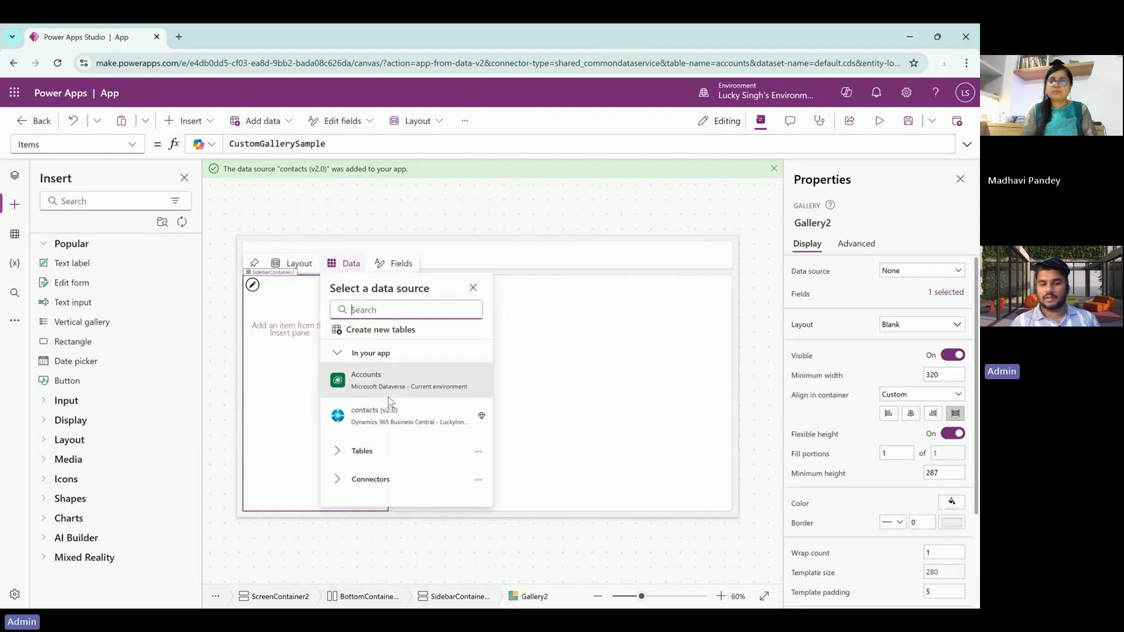
click(395, 423)
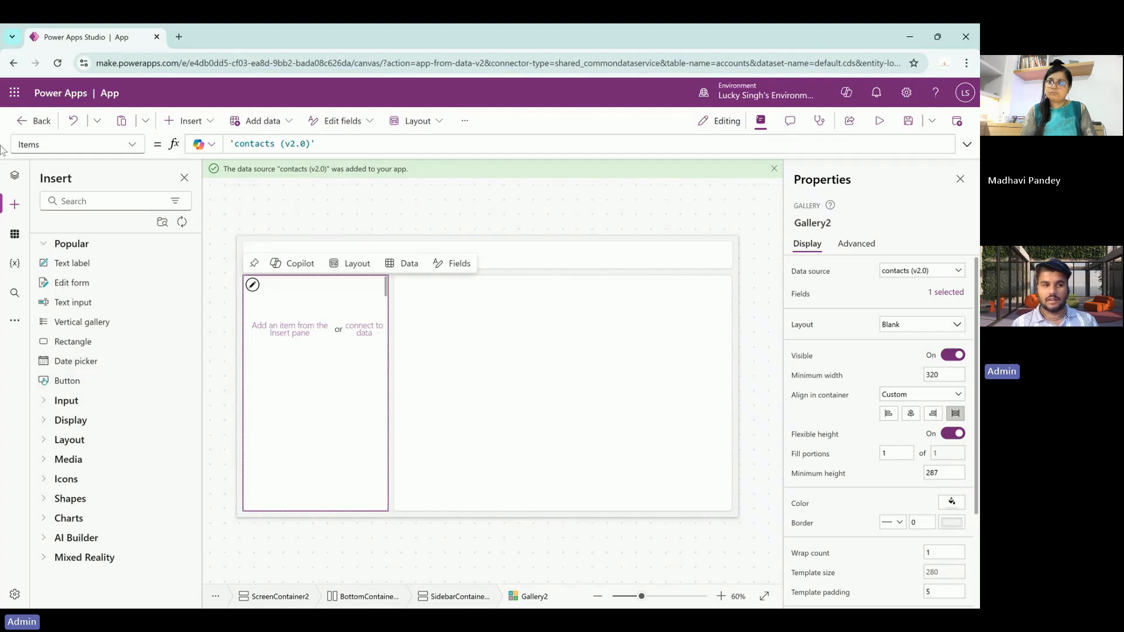
- Exit the Accounts app without saving and return to the Power Apps Home page
click(37, 122)
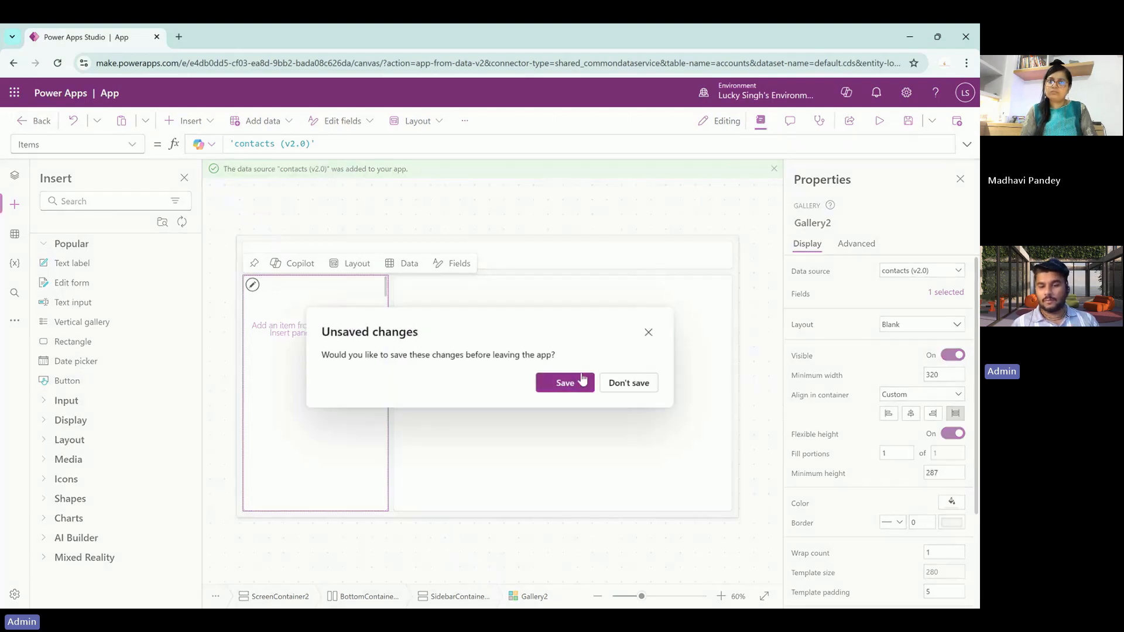
click(622, 384)
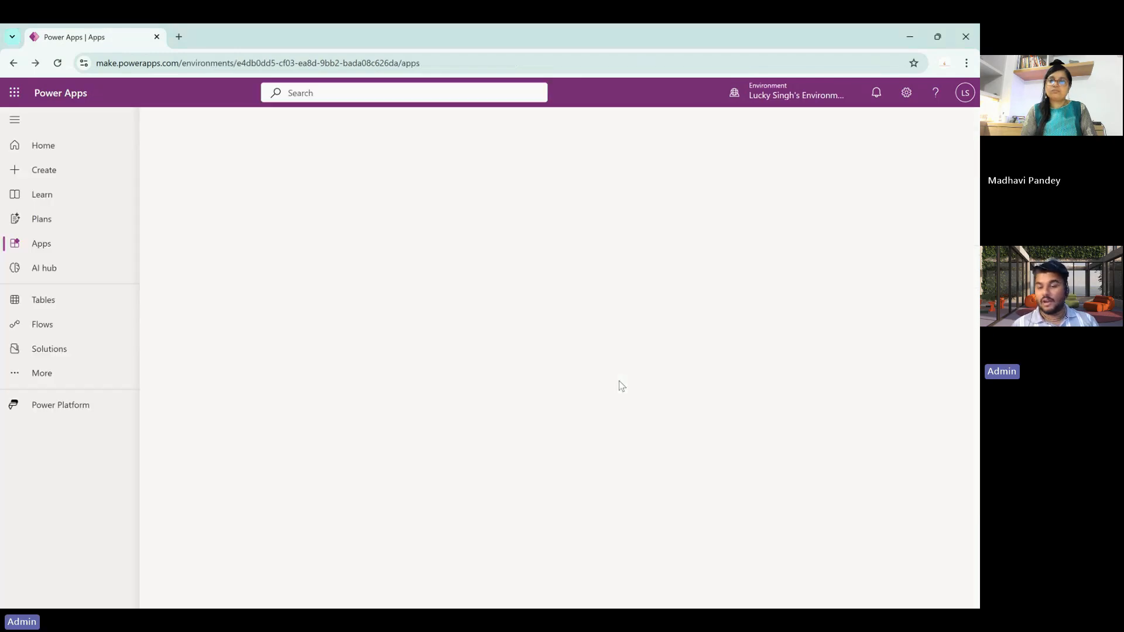
click(35, 147)
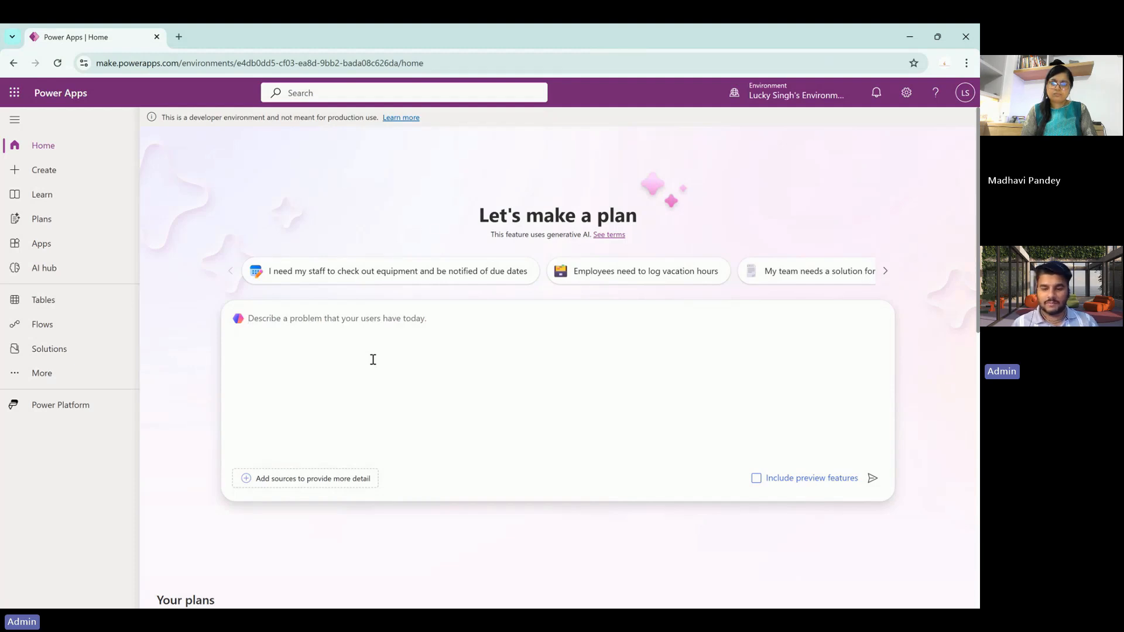
- Submit the plan prompt 'Create a power app to book employee travel expenses'
click(373, 359)
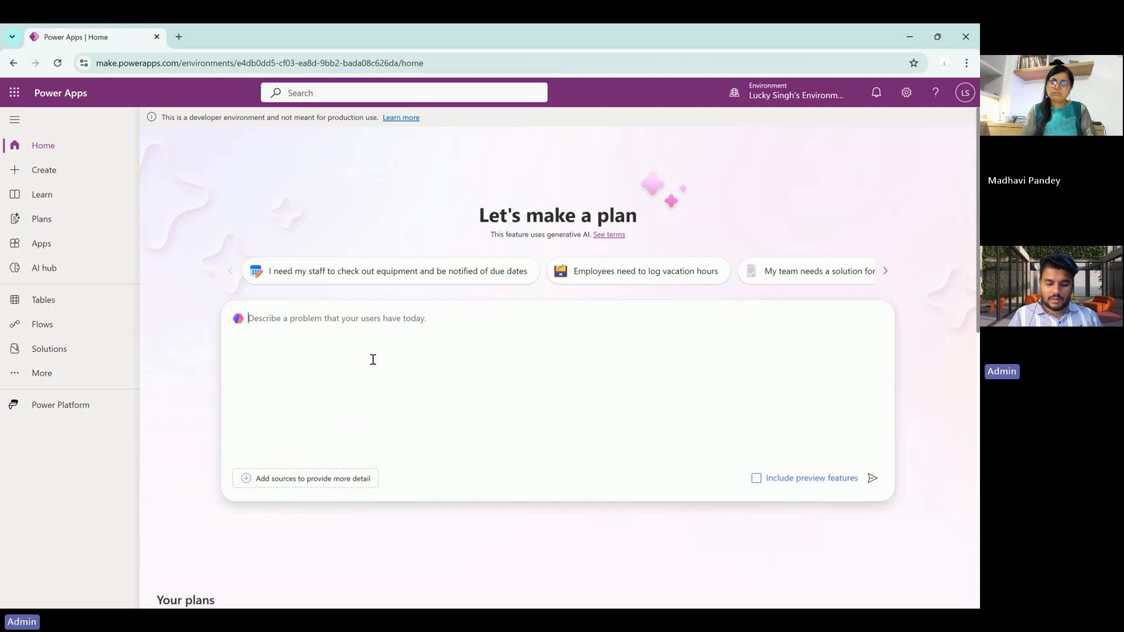
text(Cre)
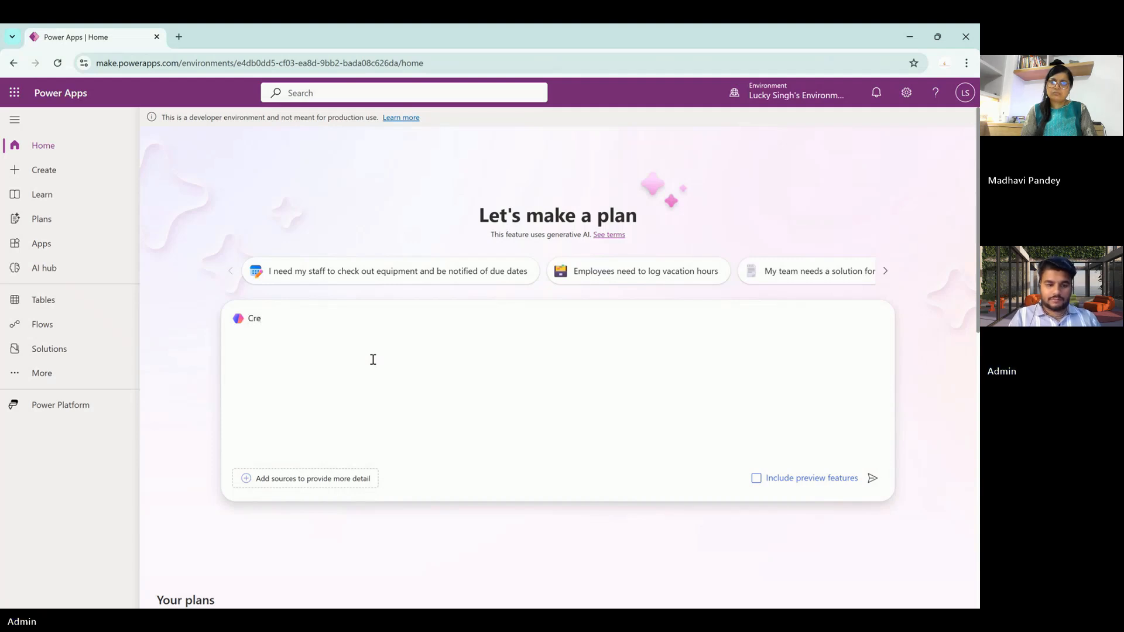
text(ate a powe)
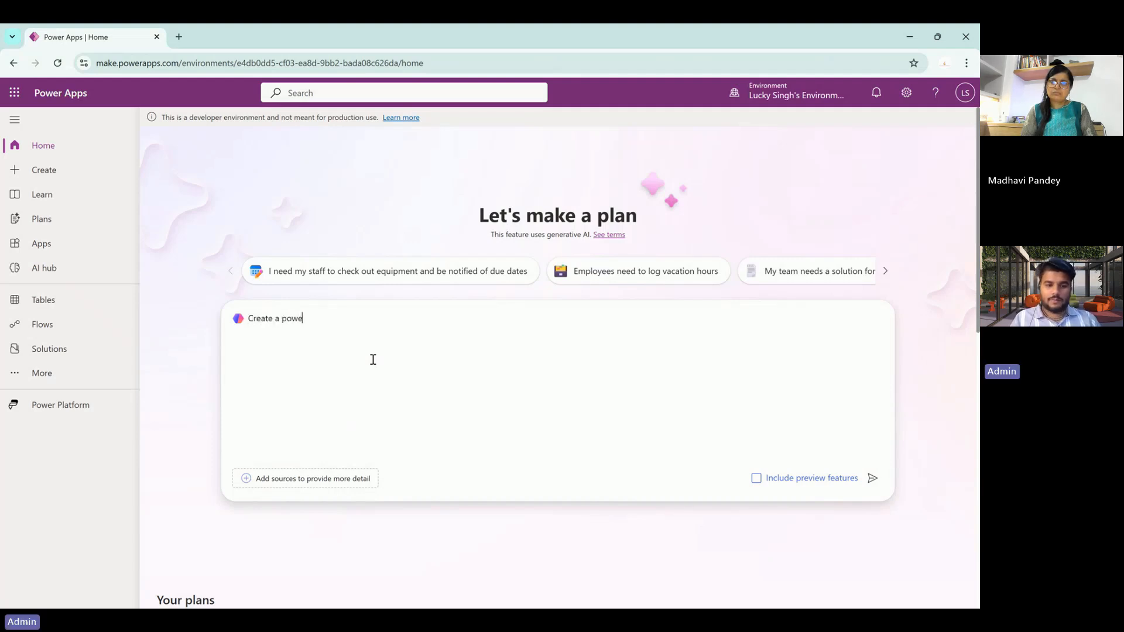
text(r app to b)
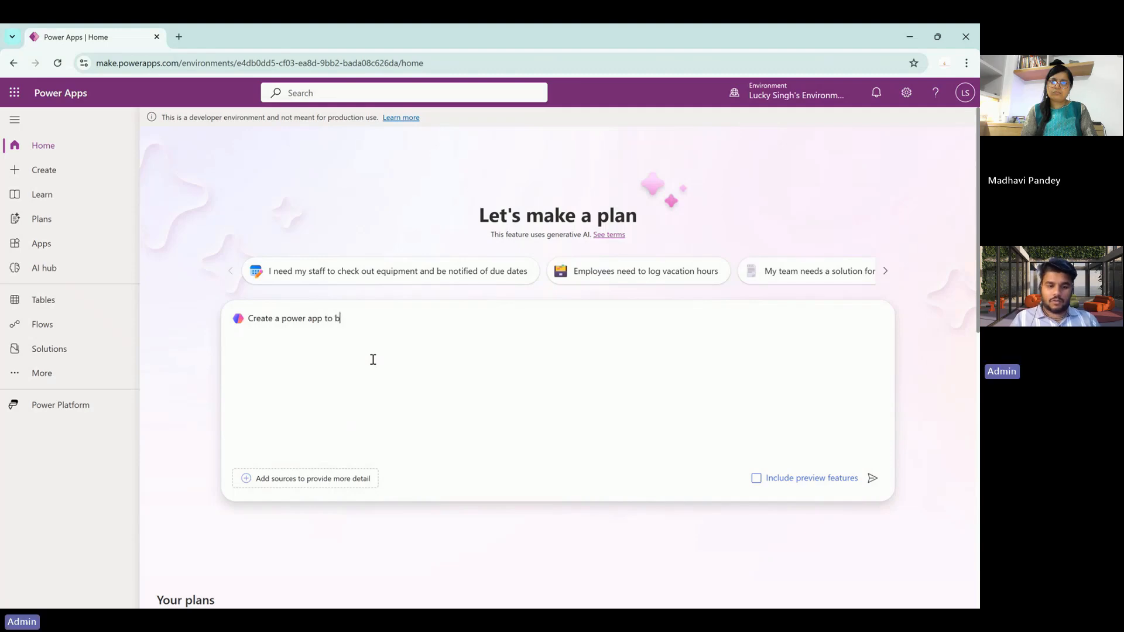
text(ook employ)
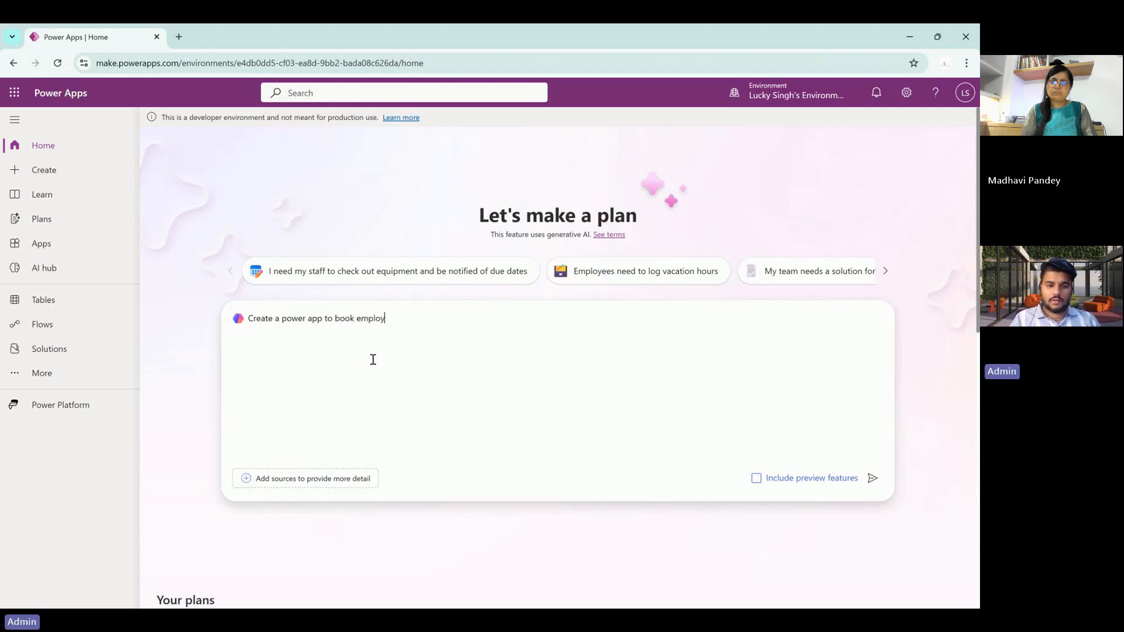
text(ee travel e)
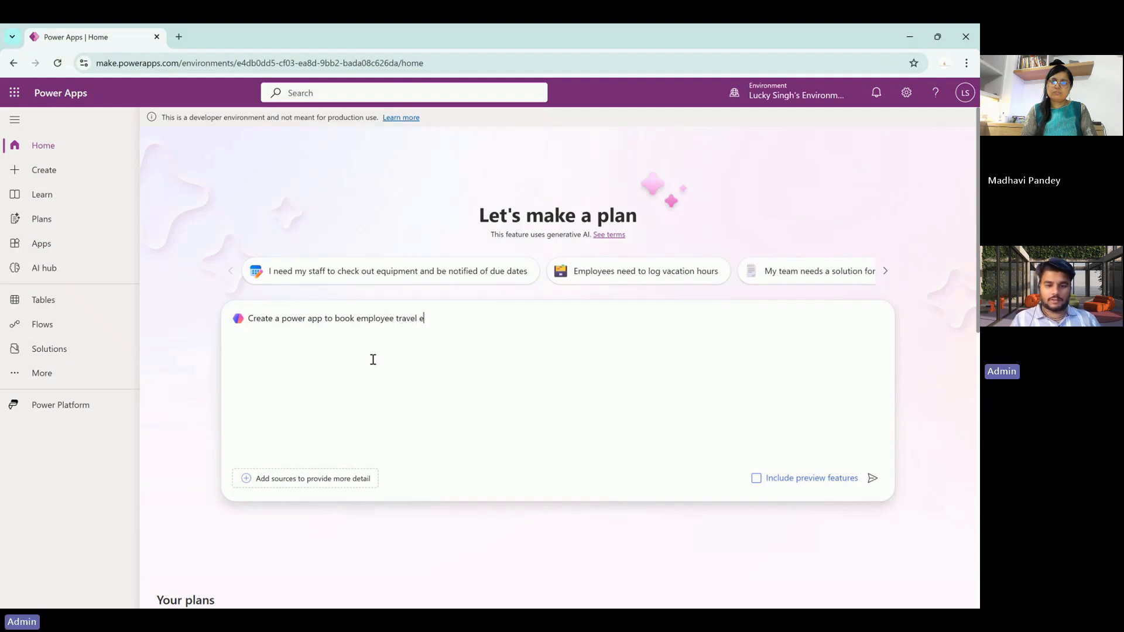
text(xpense)
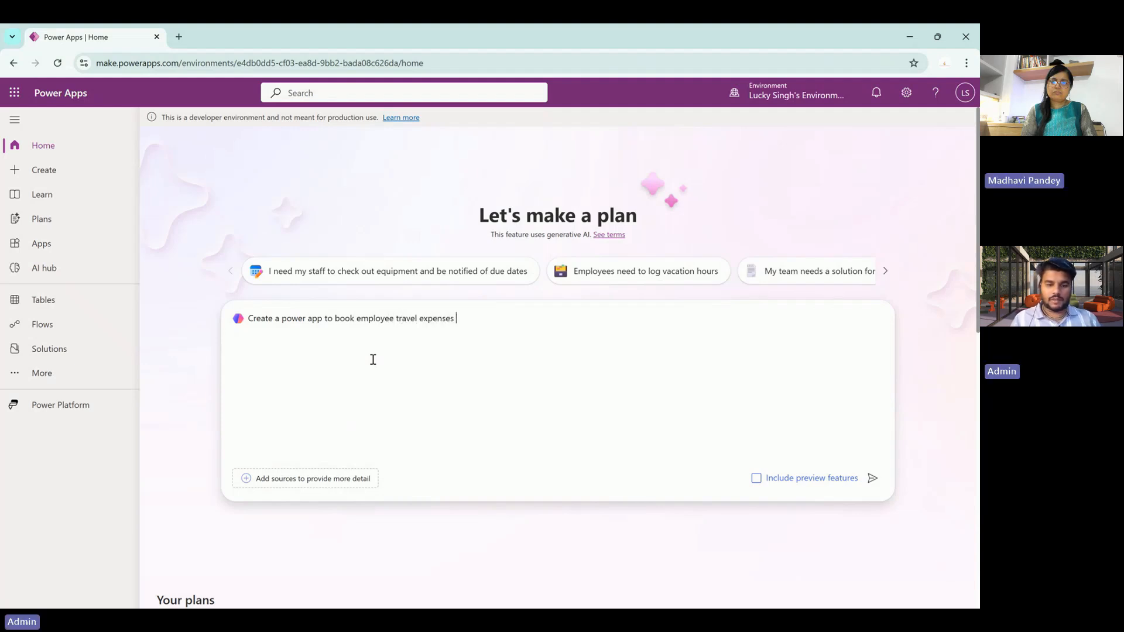
text(s)
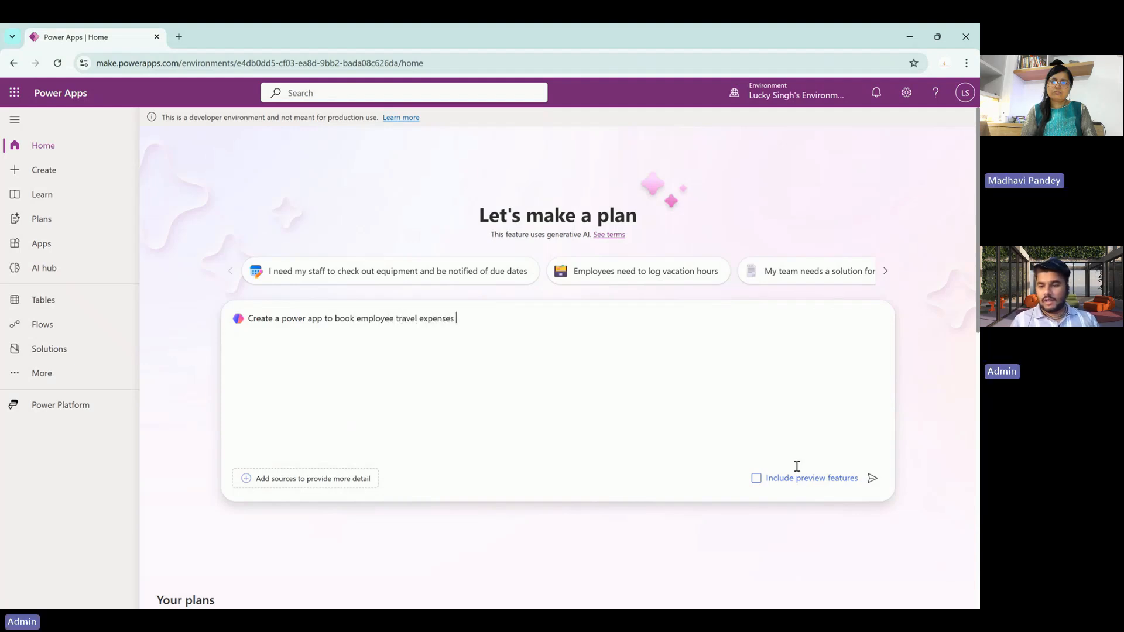
click(873, 479)
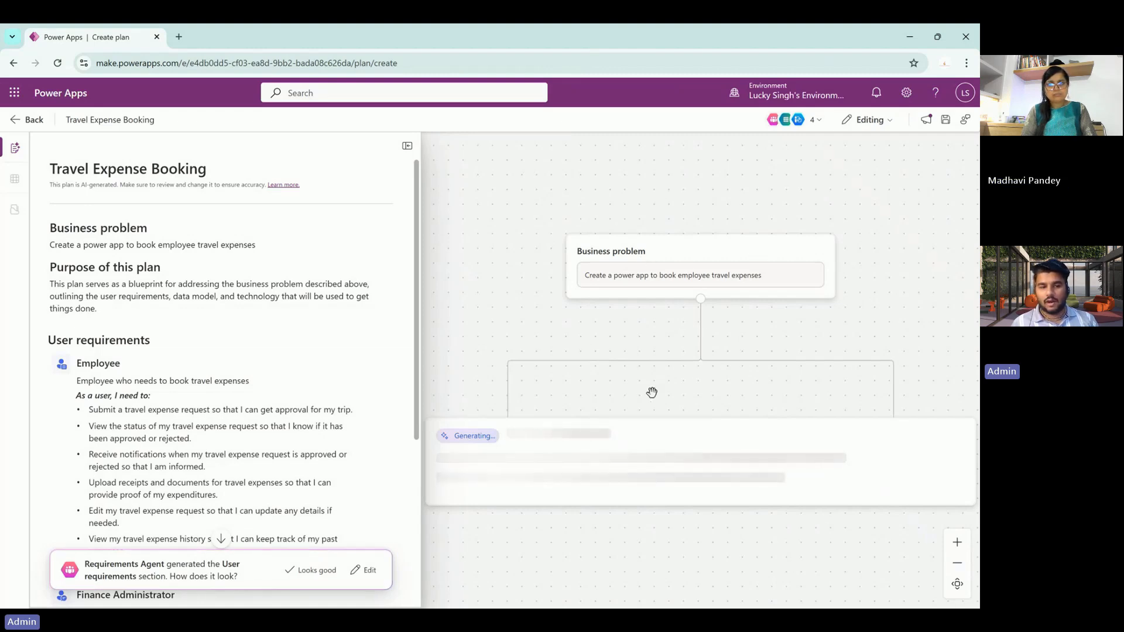
- Review the Employee user requirements in the plan and approve them with Looks good
scroll(301, 366, down, 2)
scroll(300, 369, down, 1)
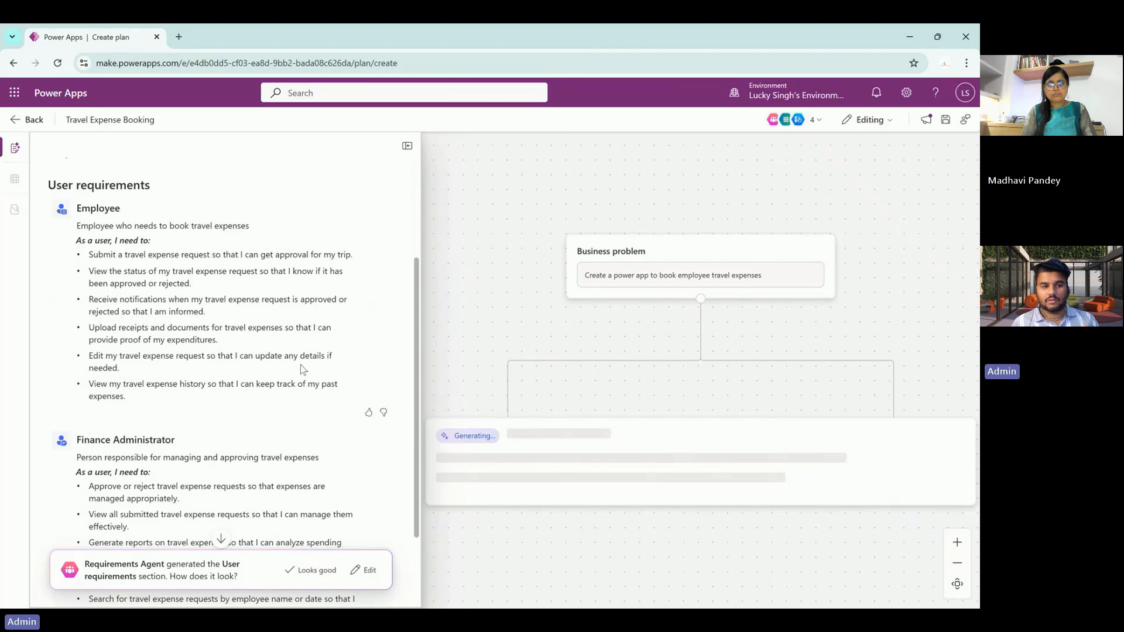
scroll(225, 439, down, 2)
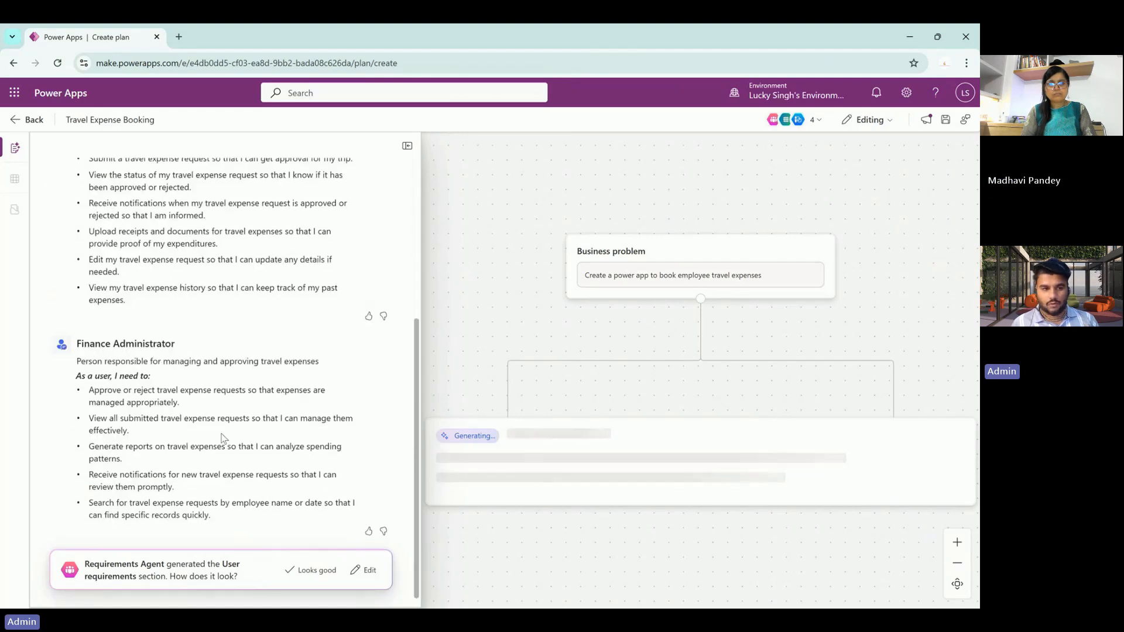
scroll(224, 439, up, 2)
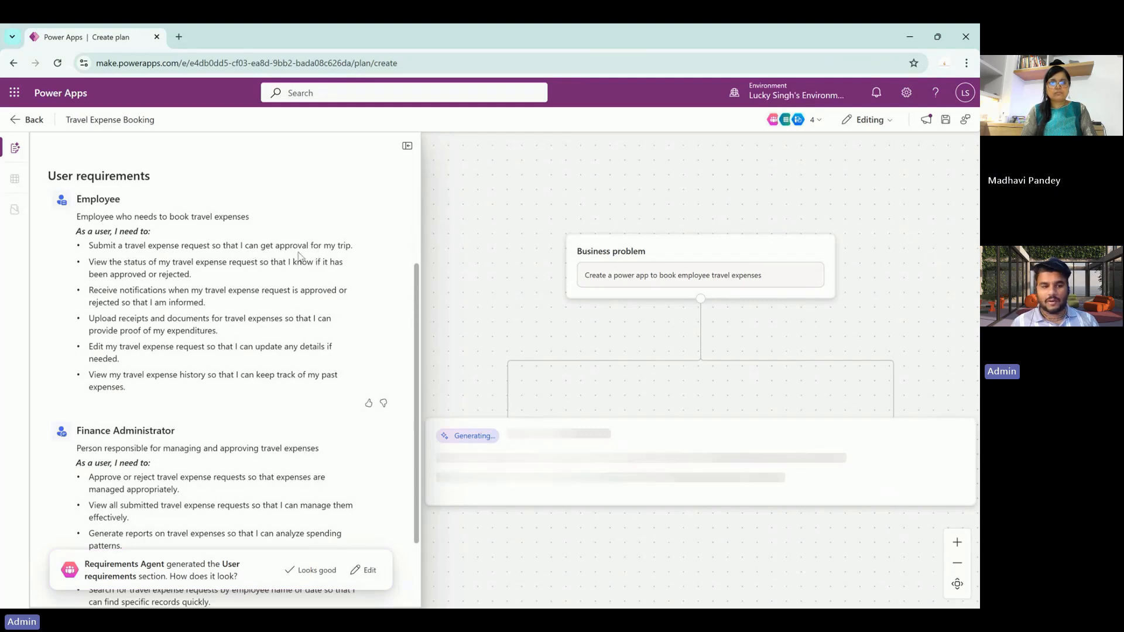
scroll(106, 276, down, 1)
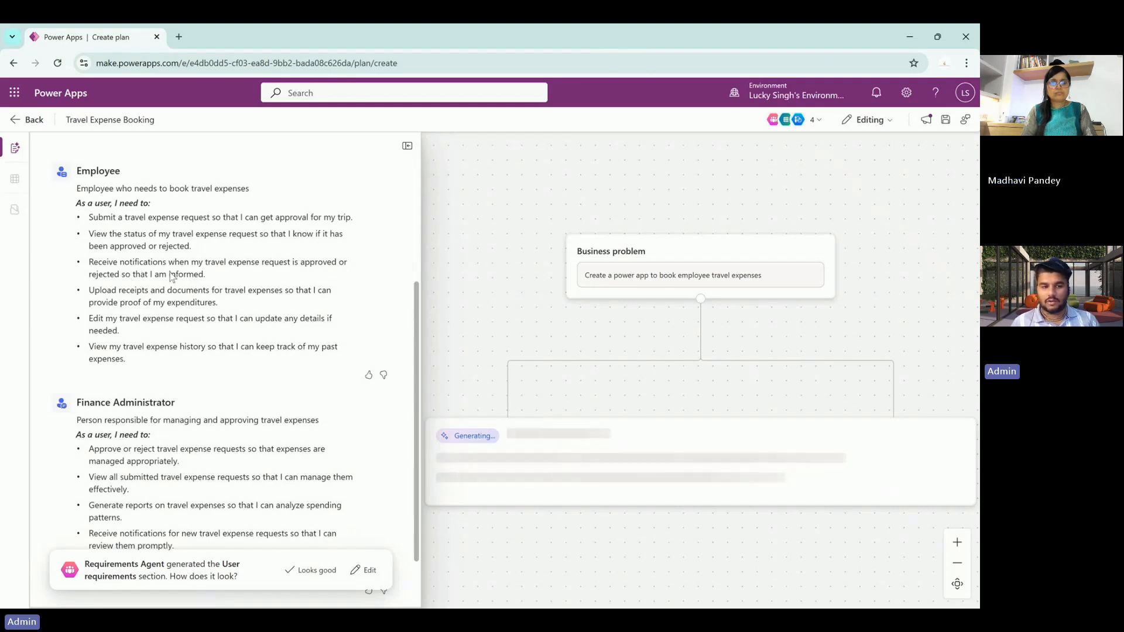
scroll(172, 276, down, 1)
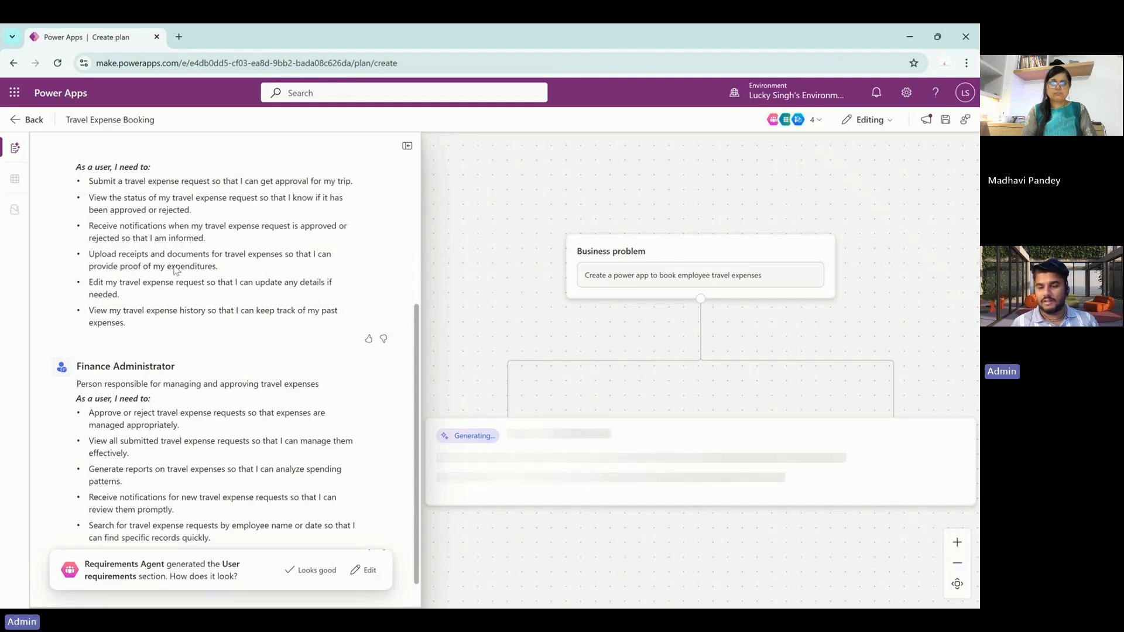
scroll(174, 270, down, 1)
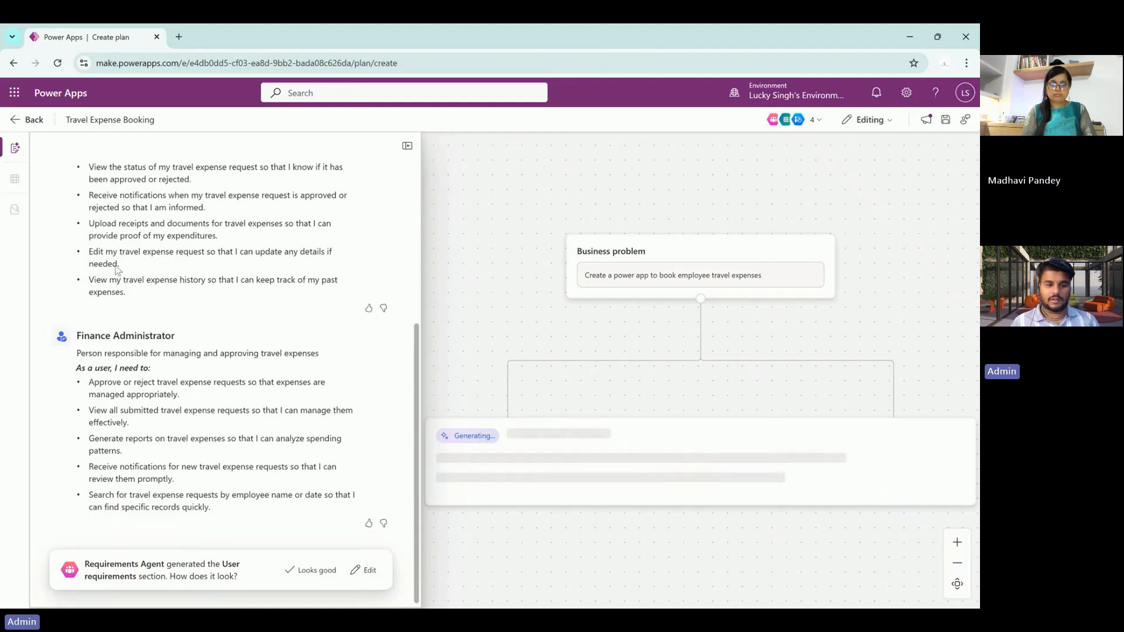
scroll(190, 259, down, 1)
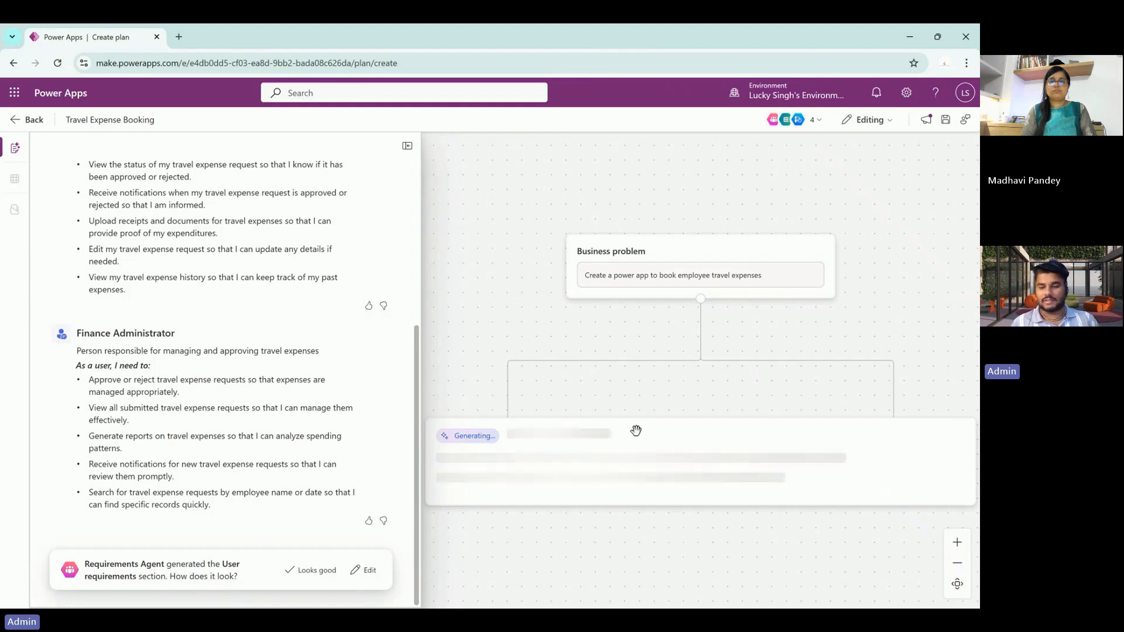
scroll(636, 431, down, 2)
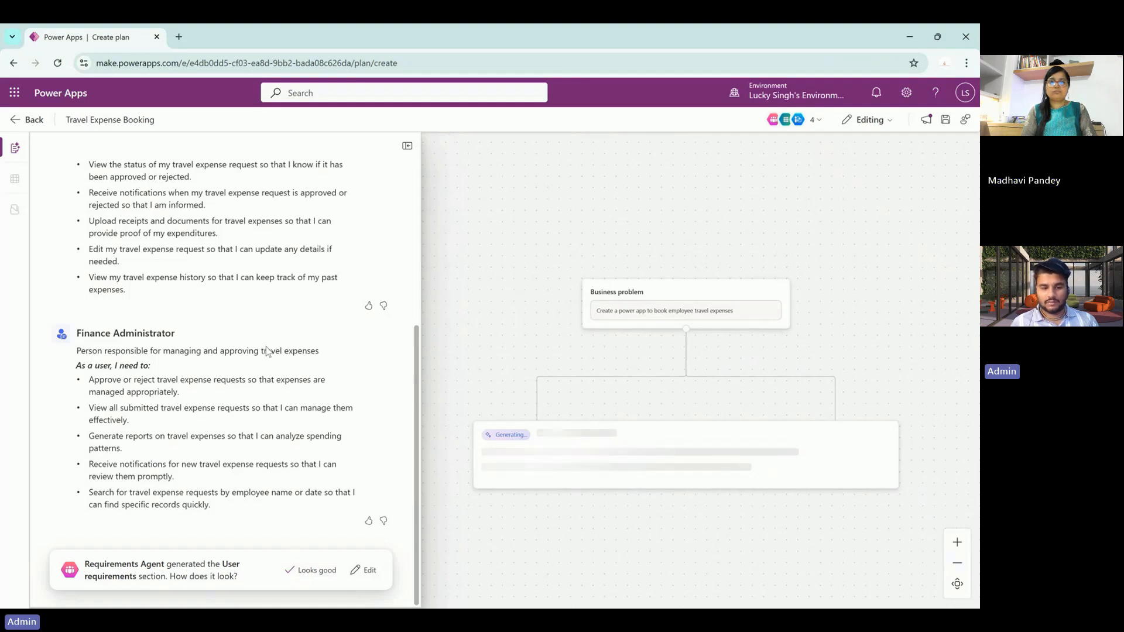
click(310, 570)
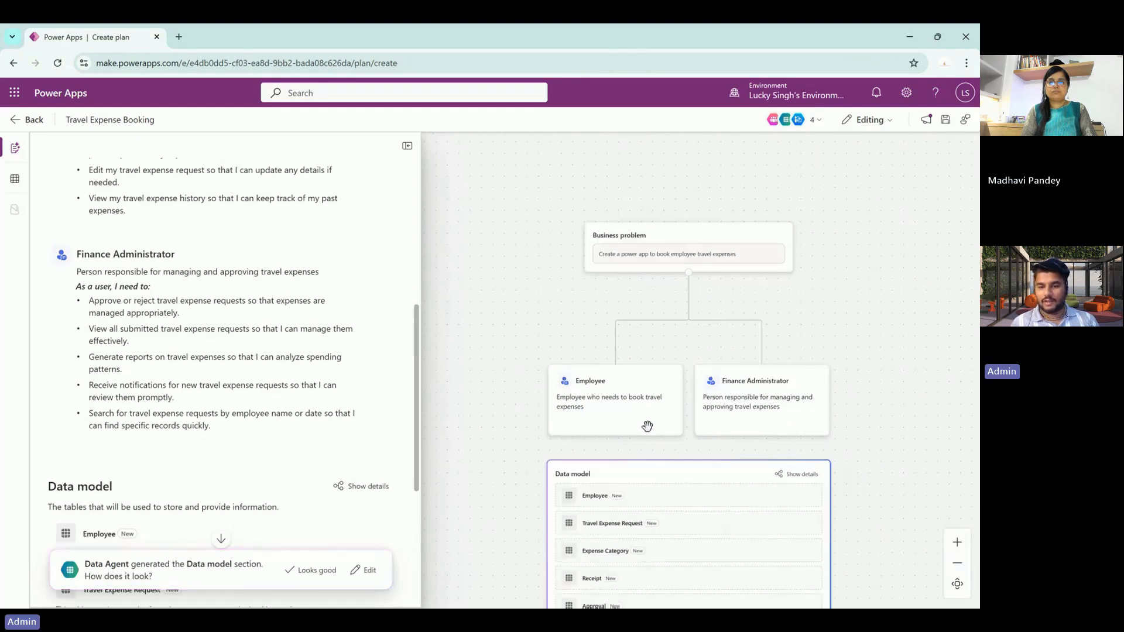
- Approve the Data model card's proposed tables, including Employee and Receipt
drag(770, 405, 765, 267)
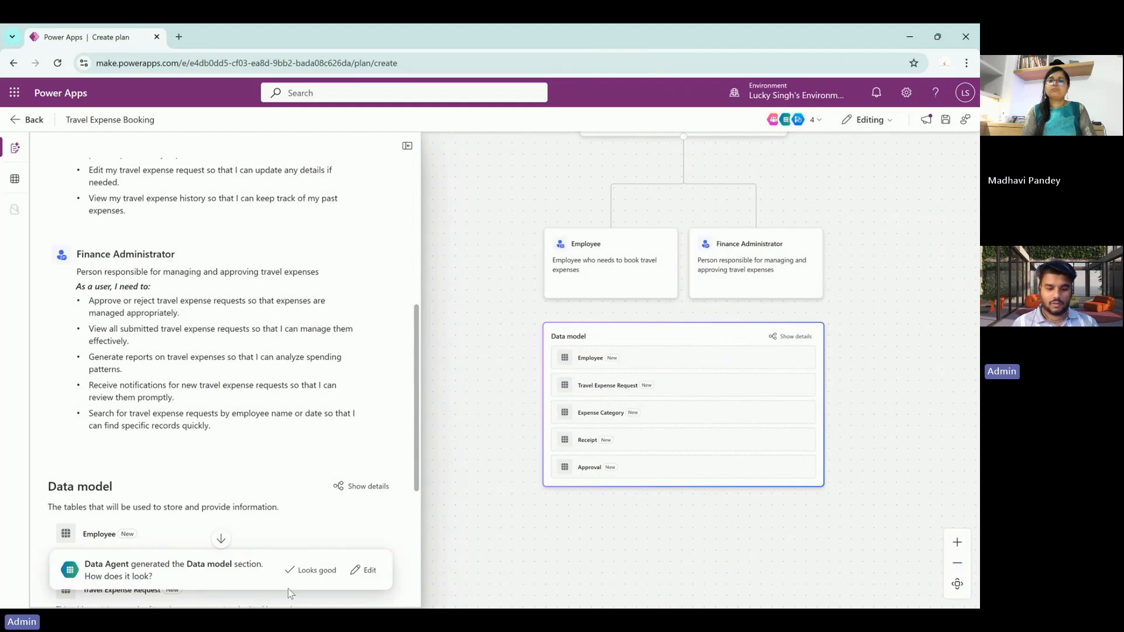
click(311, 571)
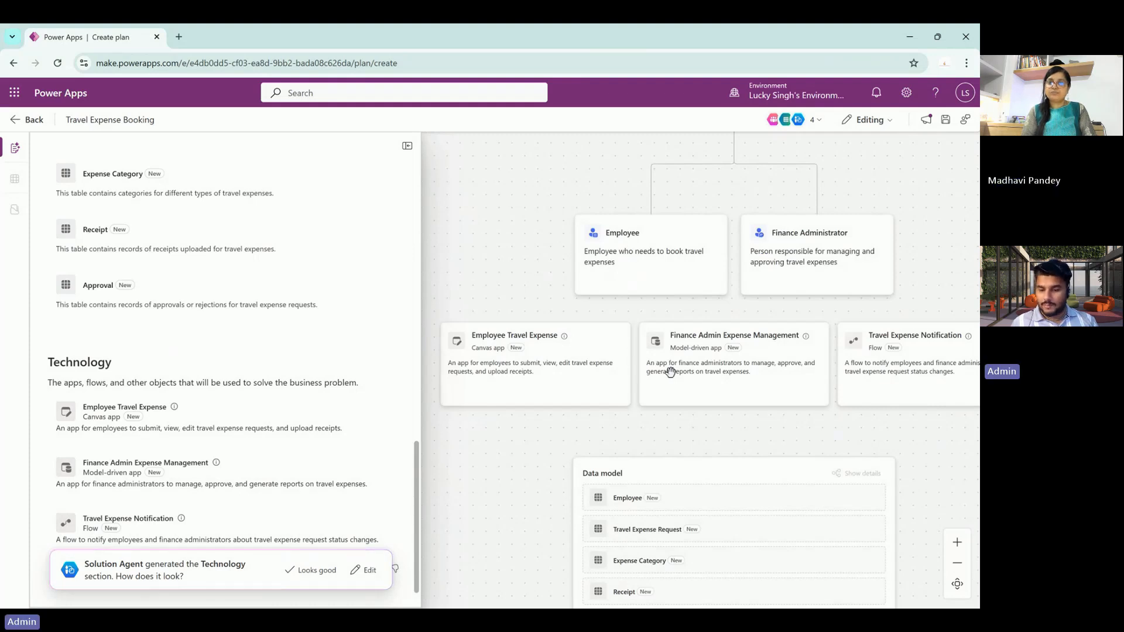
- Approve the Technology section's two apps and notification flow, then start Save tables
drag(671, 372, 599, 319)
scroll(599, 319, down, 1)
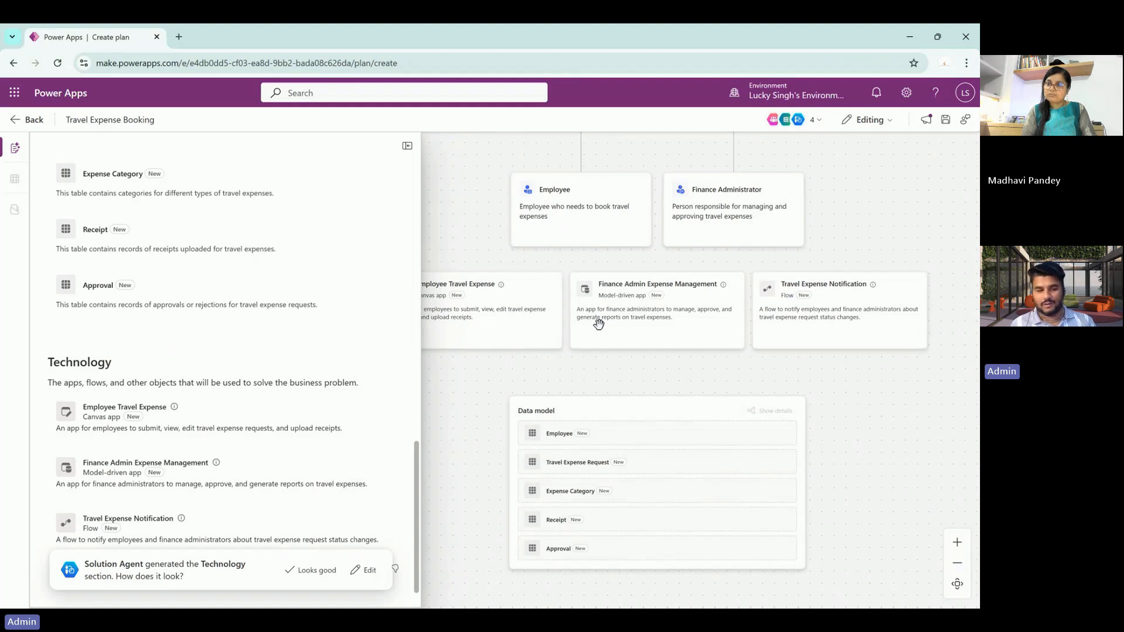
click(312, 575)
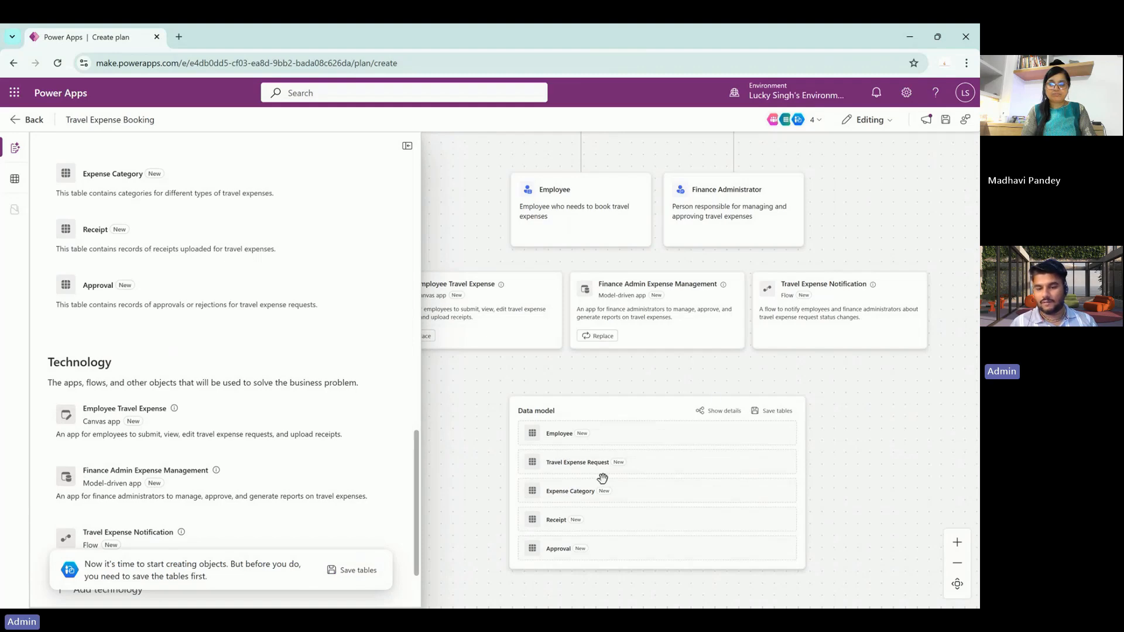
click(332, 571)
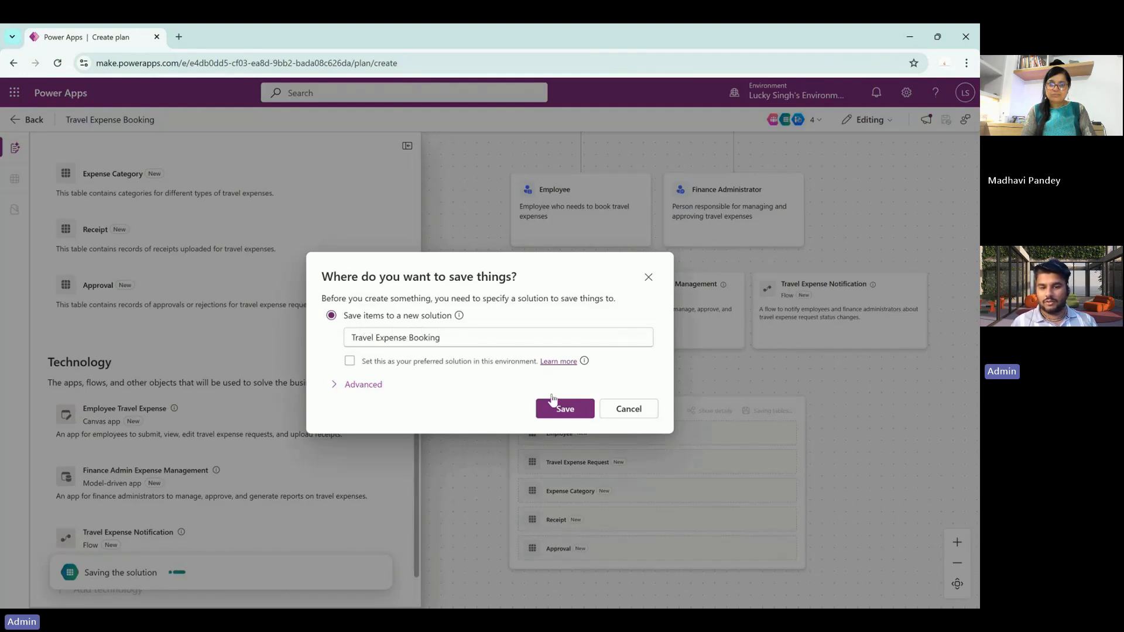
- Save the tables into the new solution 'Travel Expense Booking'
click(567, 410)
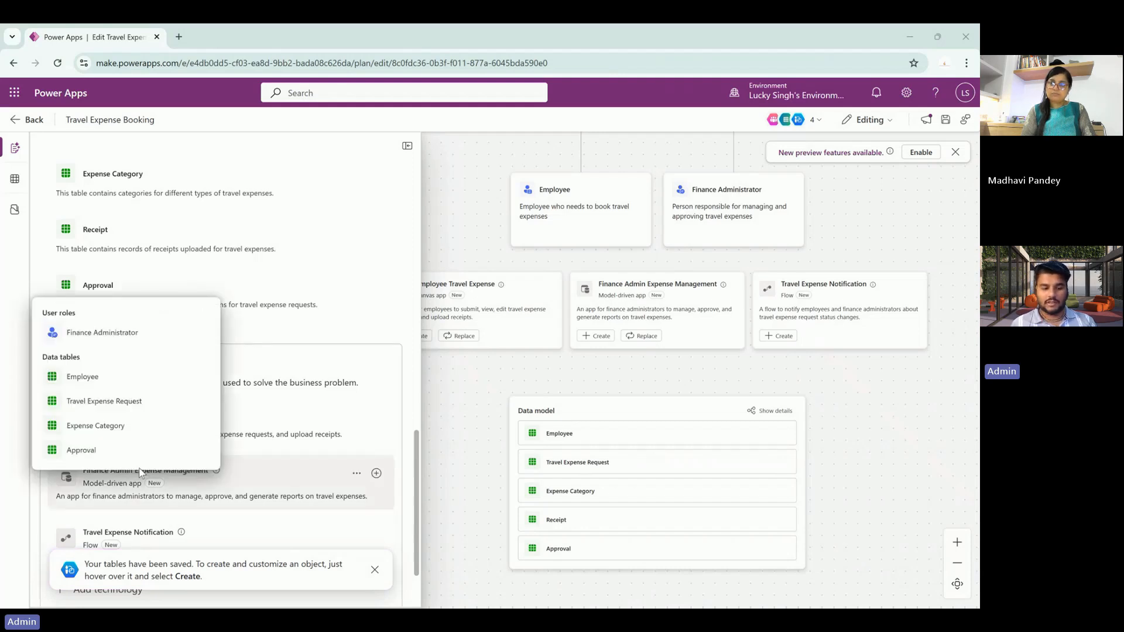
- Check the five saved tables, two apps and flow, and close the 'Your tables have been saved' notice
scroll(239, 383, down, 2)
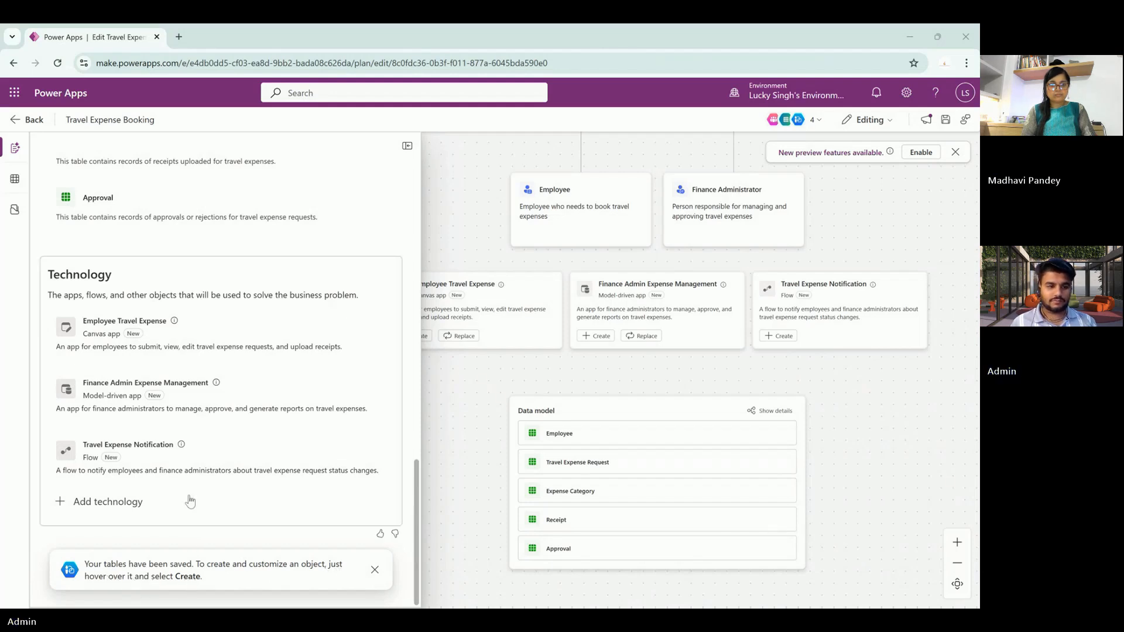
mouse_move(199, 320)
scroll(199, 319, up, 10)
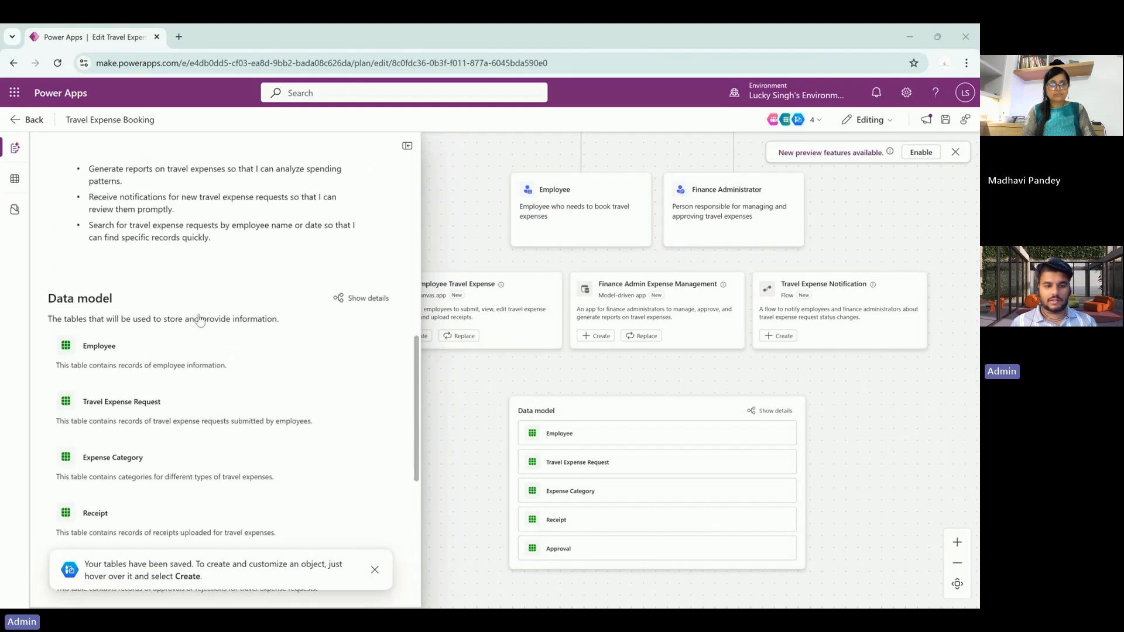
scroll(199, 320, up, 6)
scroll(200, 319, down, 8)
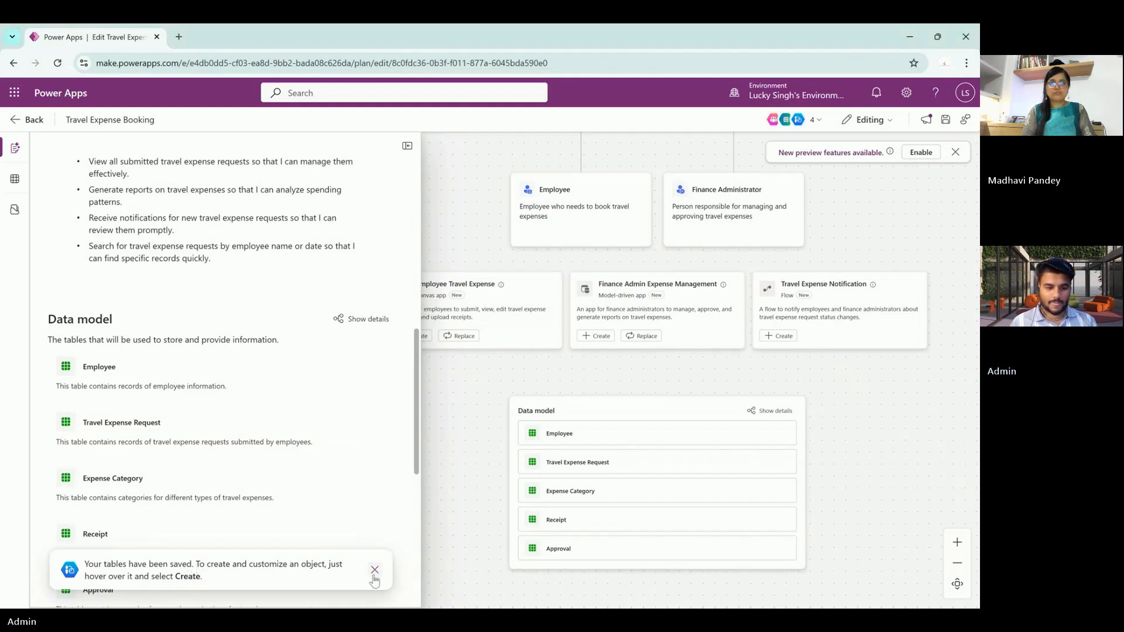
click(374, 572)
scroll(339, 509, down, 5)
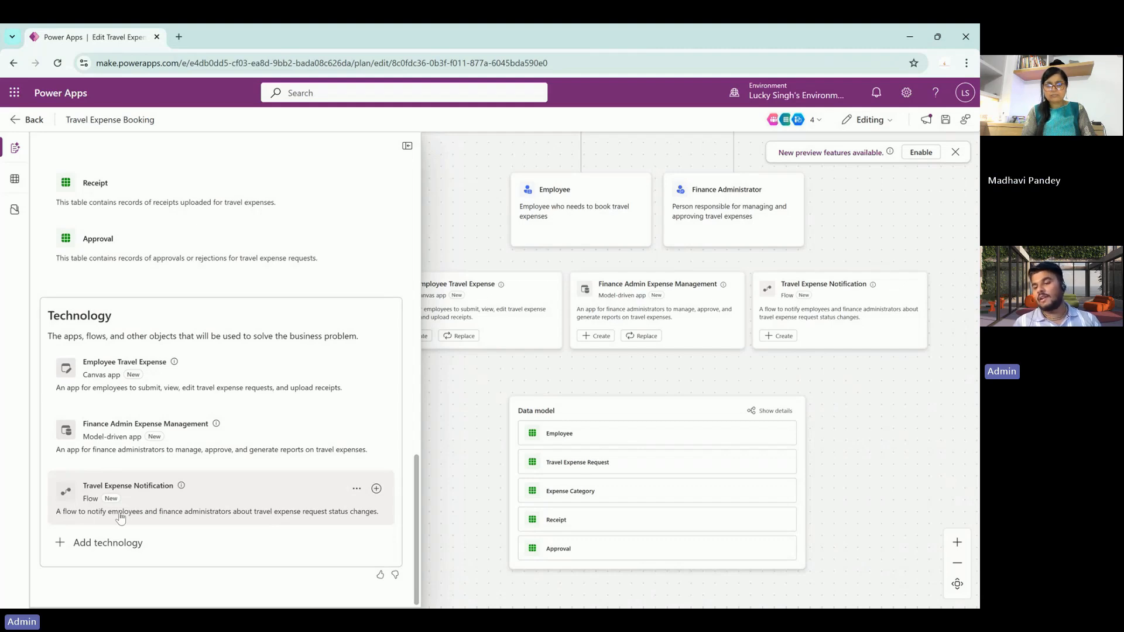
scroll(156, 426, up, 8)
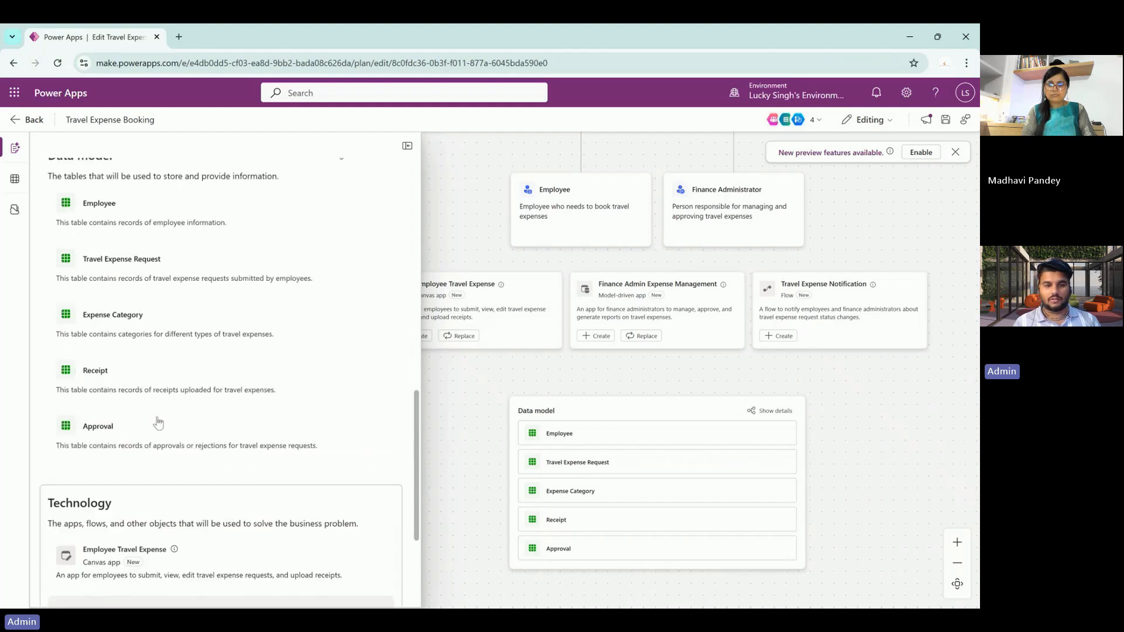
- Save the Travel Expense Booking plan, dismiss the preview-features notice, and go back Home
click(408, 147)
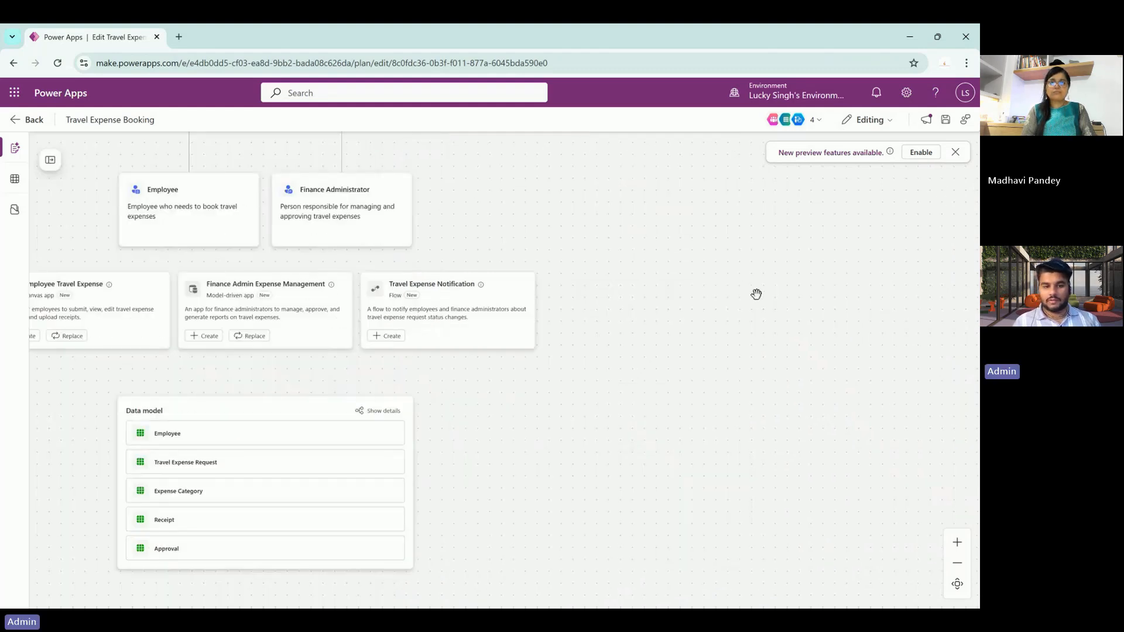
drag(524, 440, 715, 543)
drag(713, 273, 715, 213)
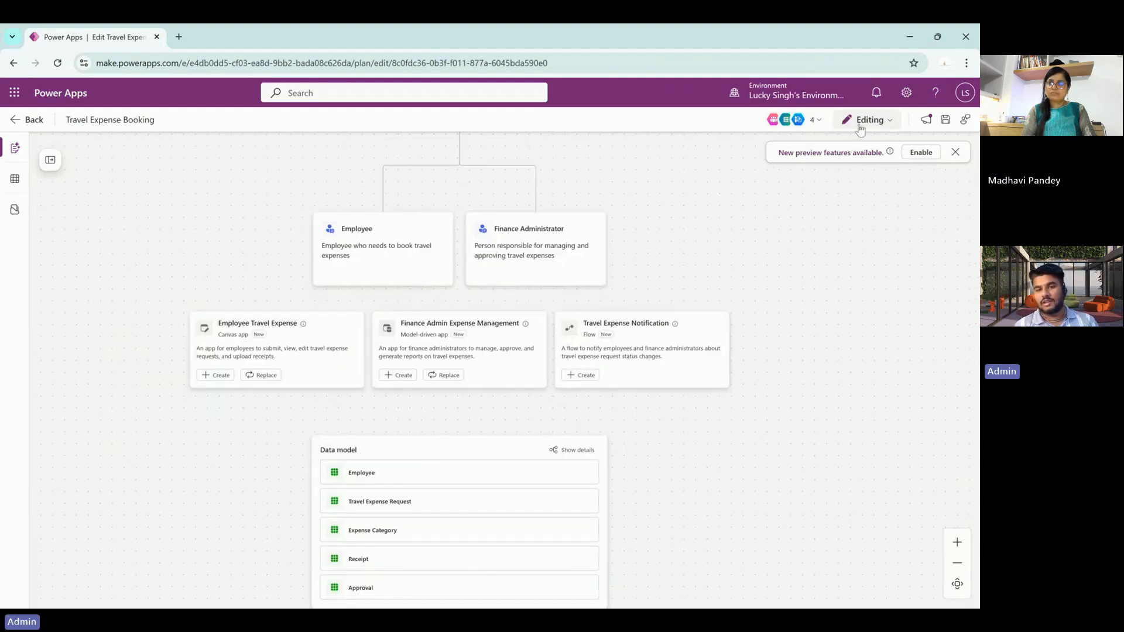
drag(750, 251, 758, 310)
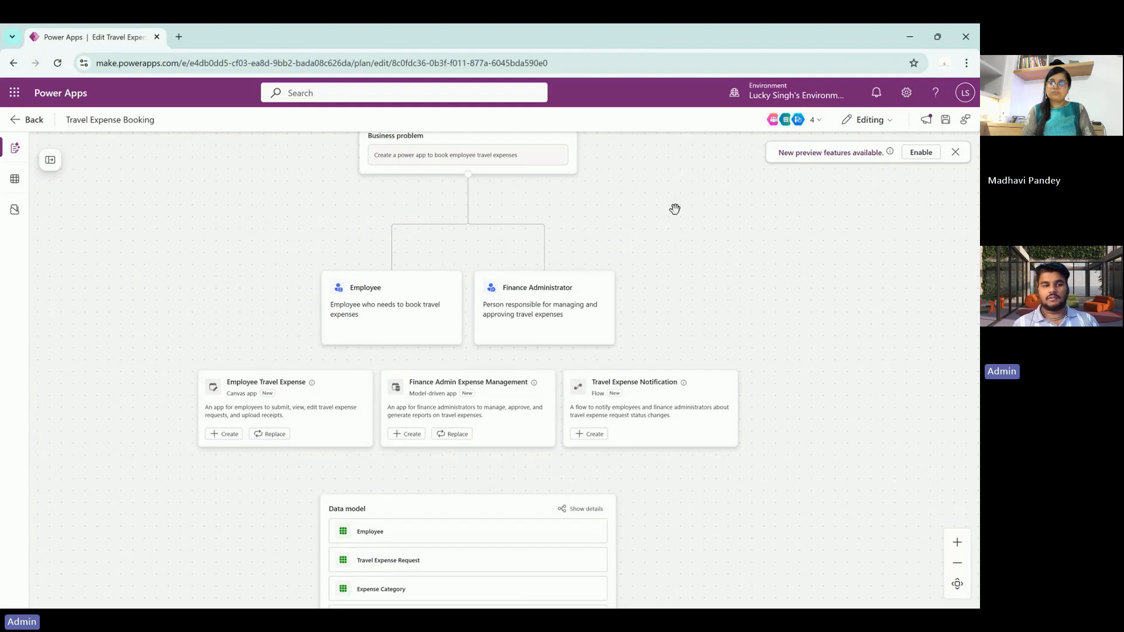
click(947, 124)
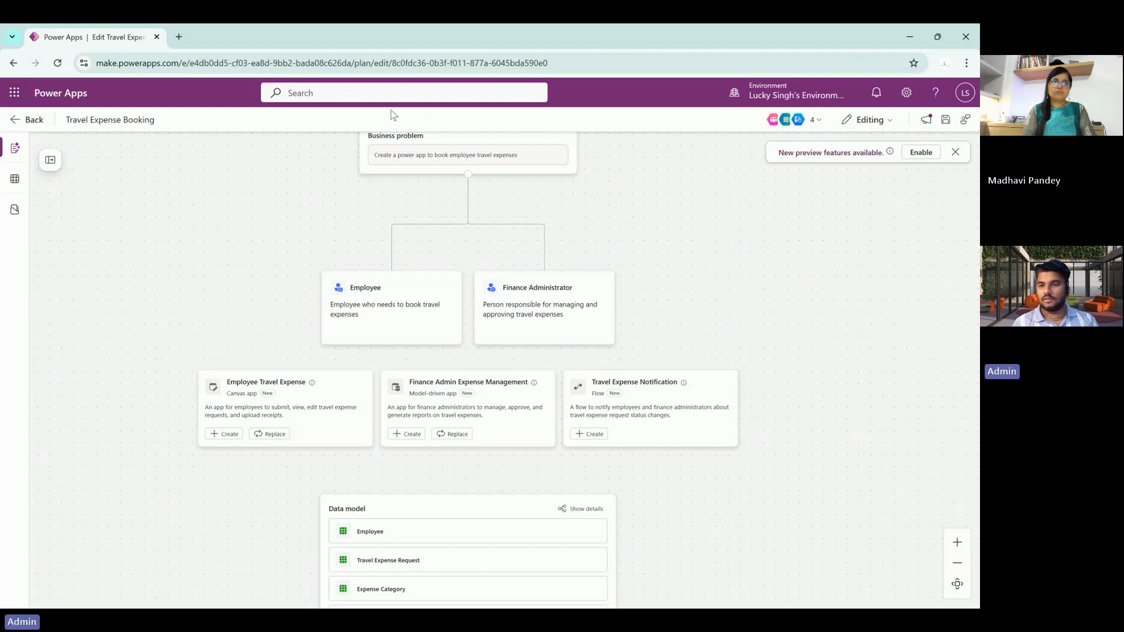
mouse_move(946, 120)
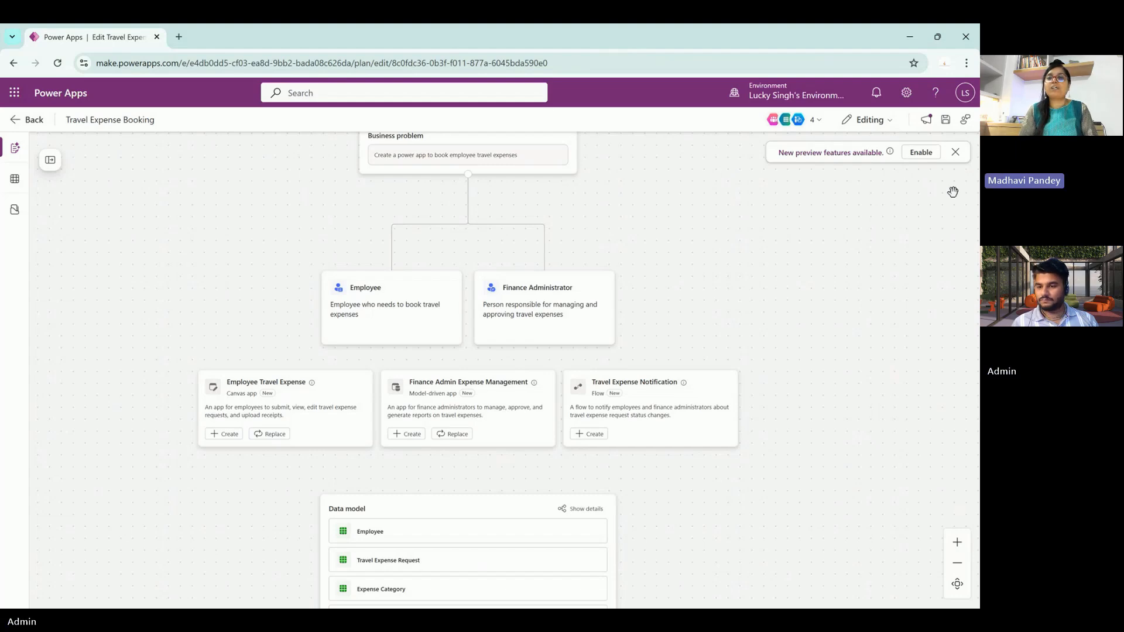
click(959, 154)
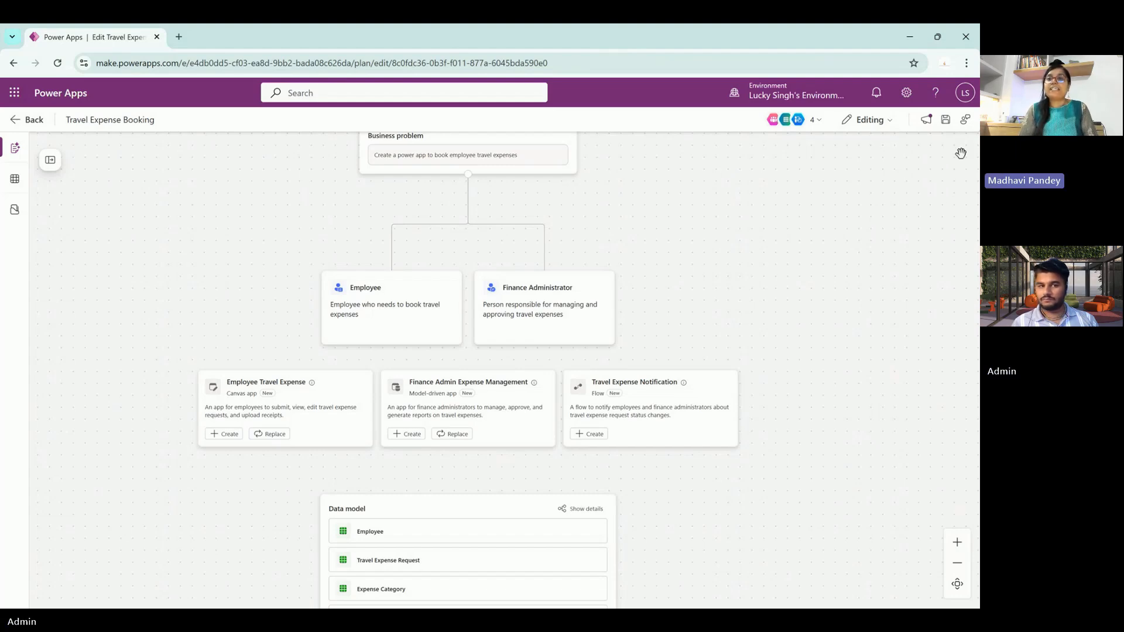
click(10, 121)
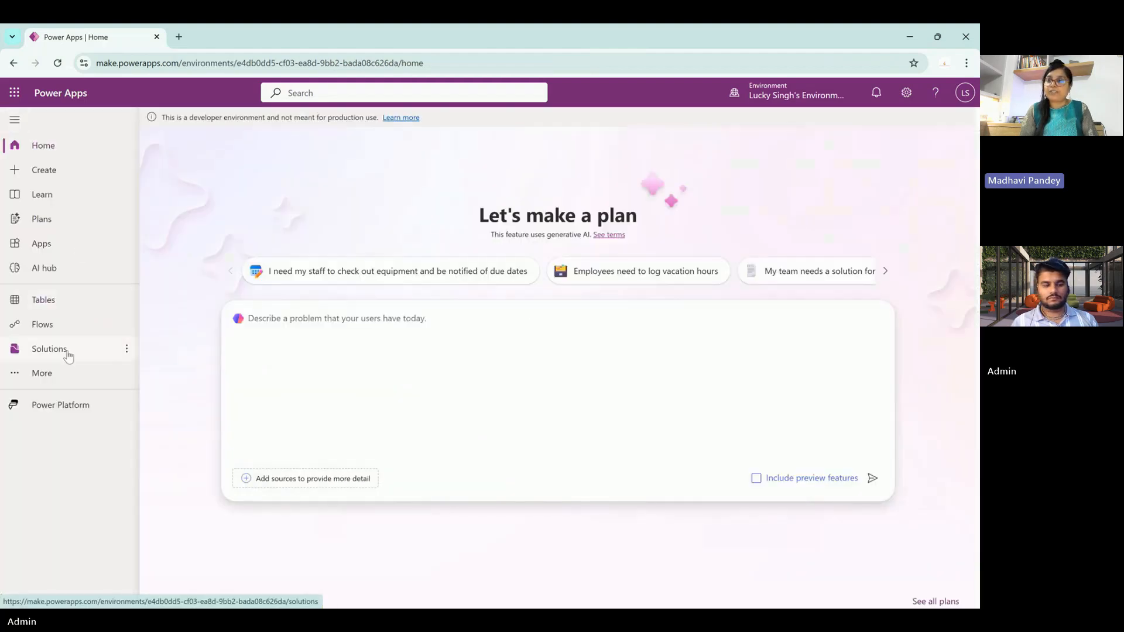
- Open the Travel Expense Booking solution from the Solutions list to see its ten objects
click(68, 354)
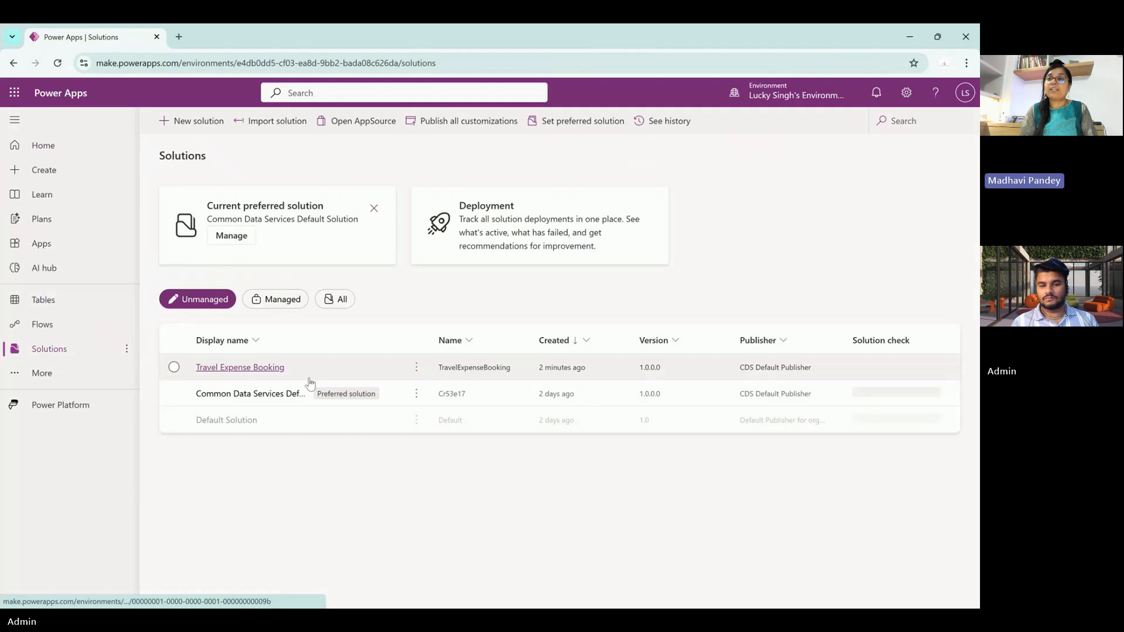
click(223, 368)
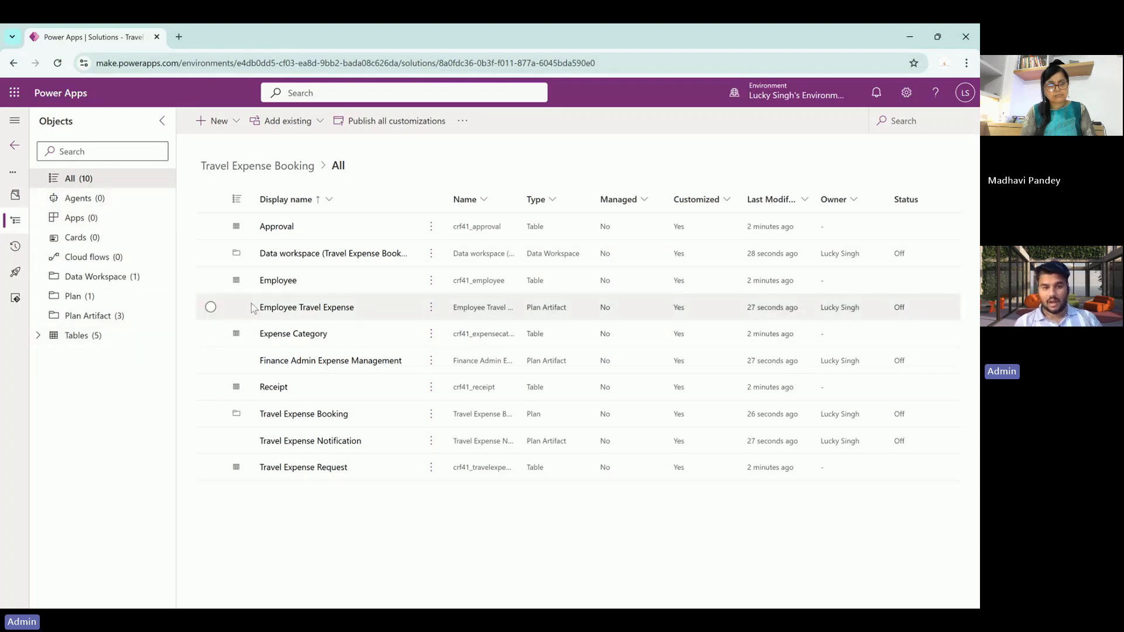
- Review the solution's five tables, its plan and its data workspace
click(115, 338)
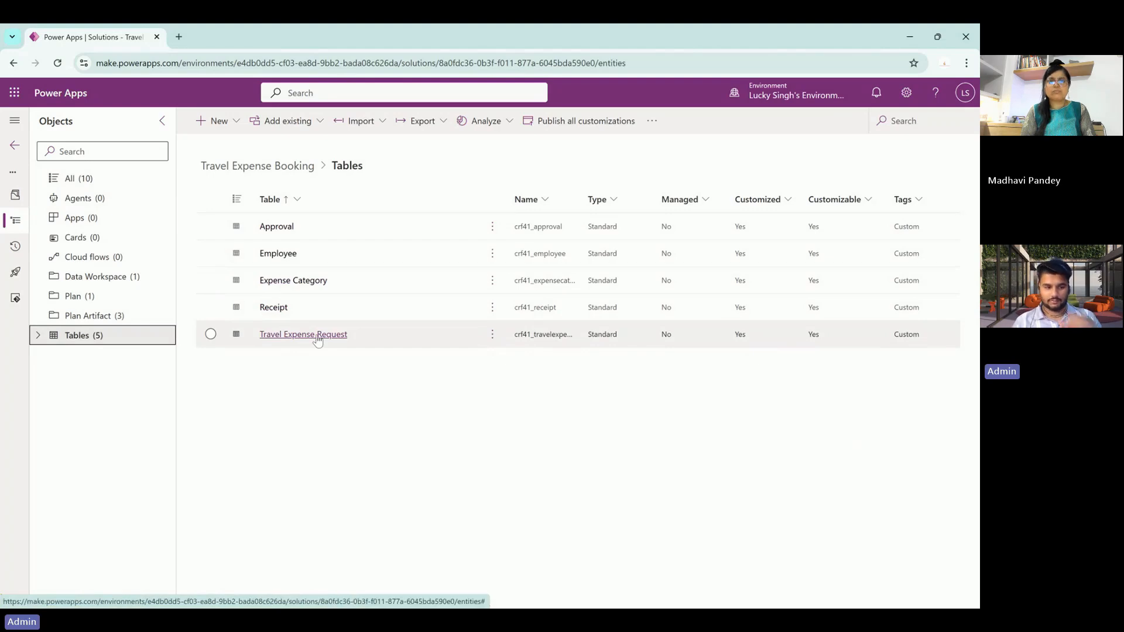
click(78, 301)
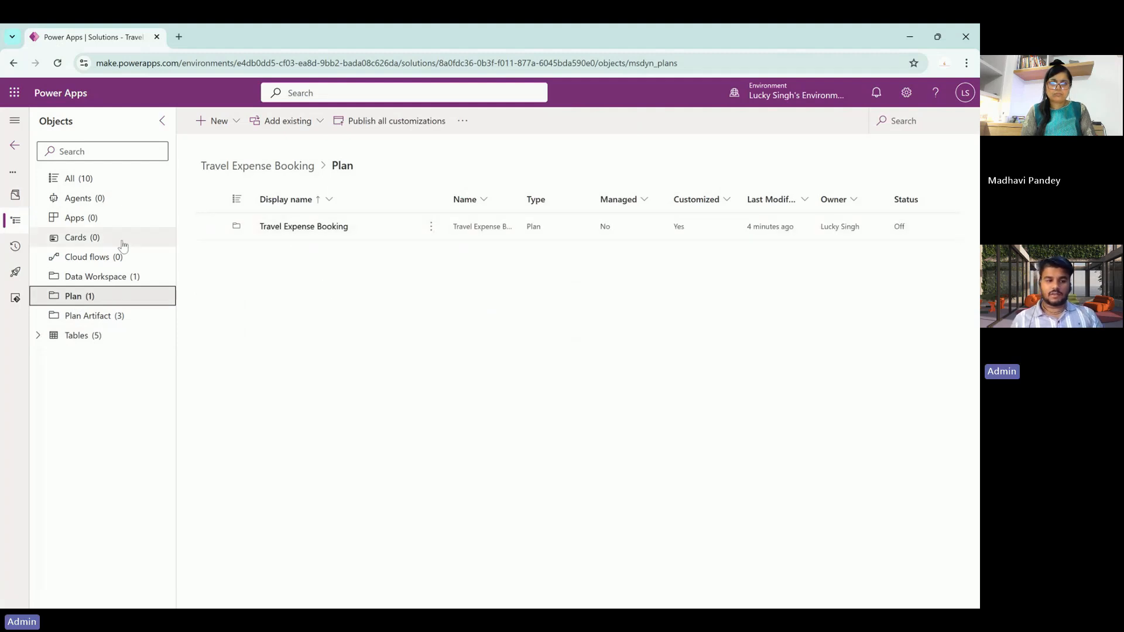
click(96, 276)
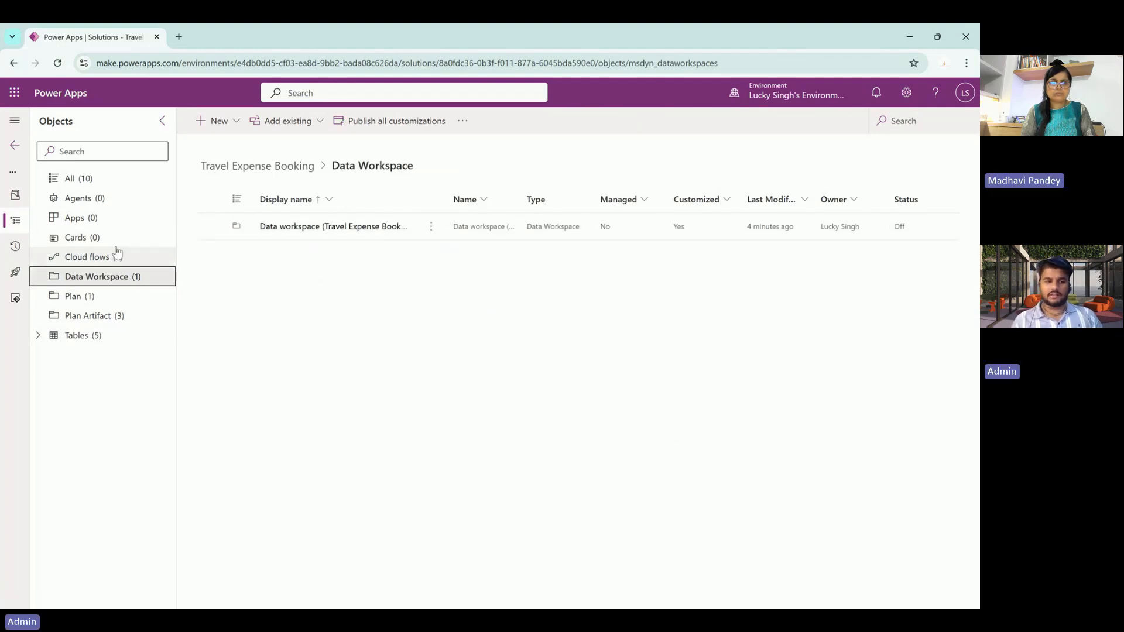
- In the solution's empty Apps list, show the New > App submenu with Model-driven app
click(88, 218)
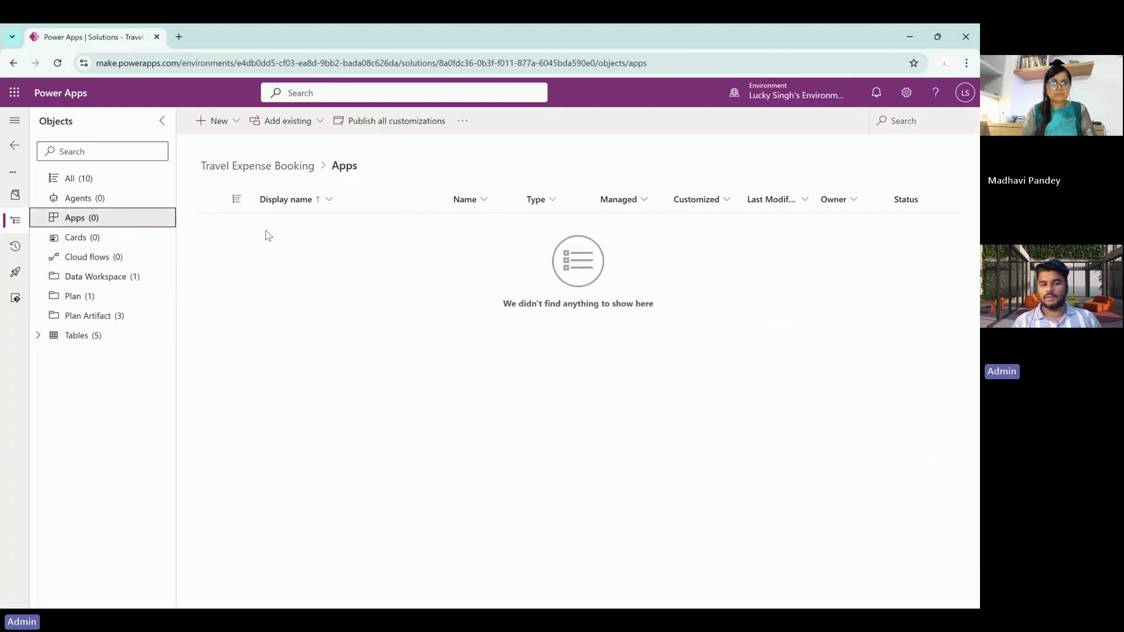
click(231, 122)
mouse_move(251, 176)
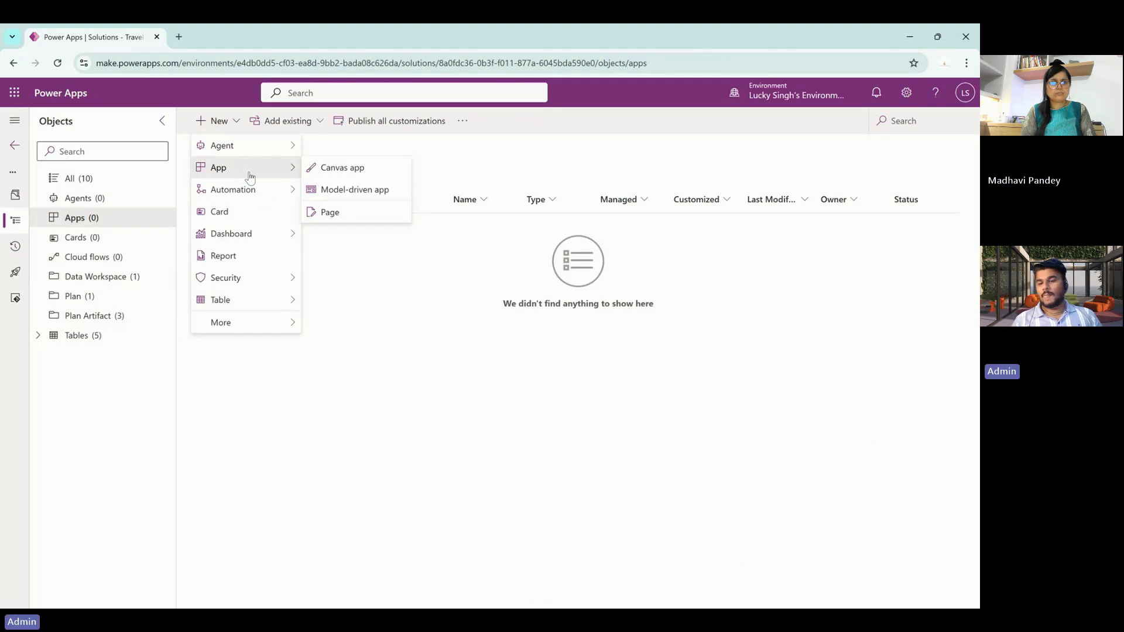
- Create a model-driven app named 'Travel Booking', leaving the description blank
click(367, 194)
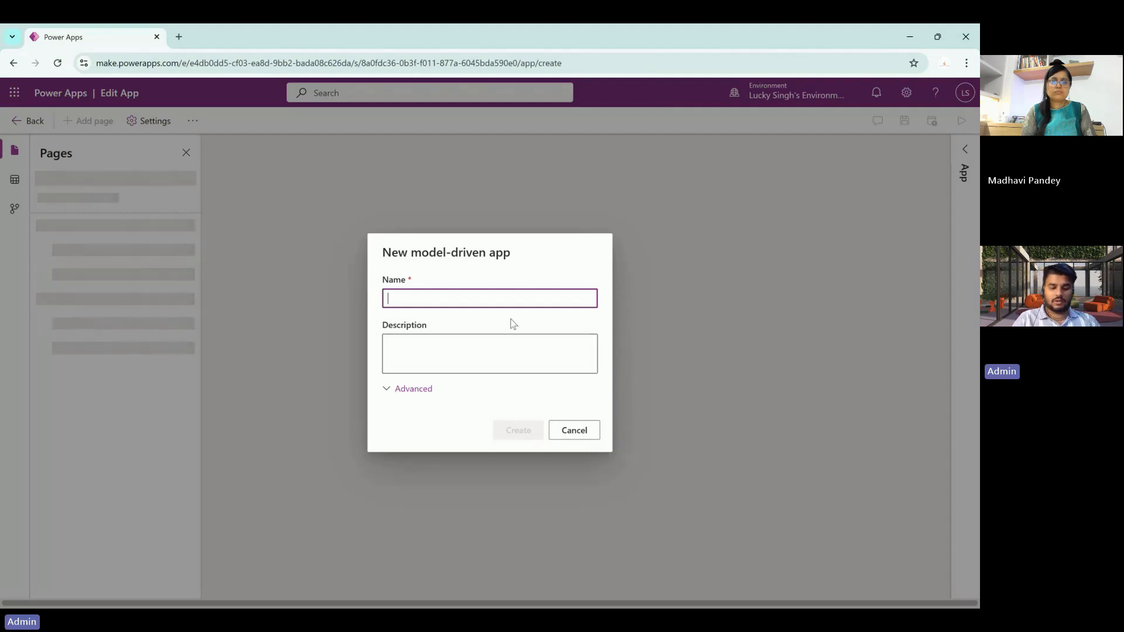
text(Travel Booking)
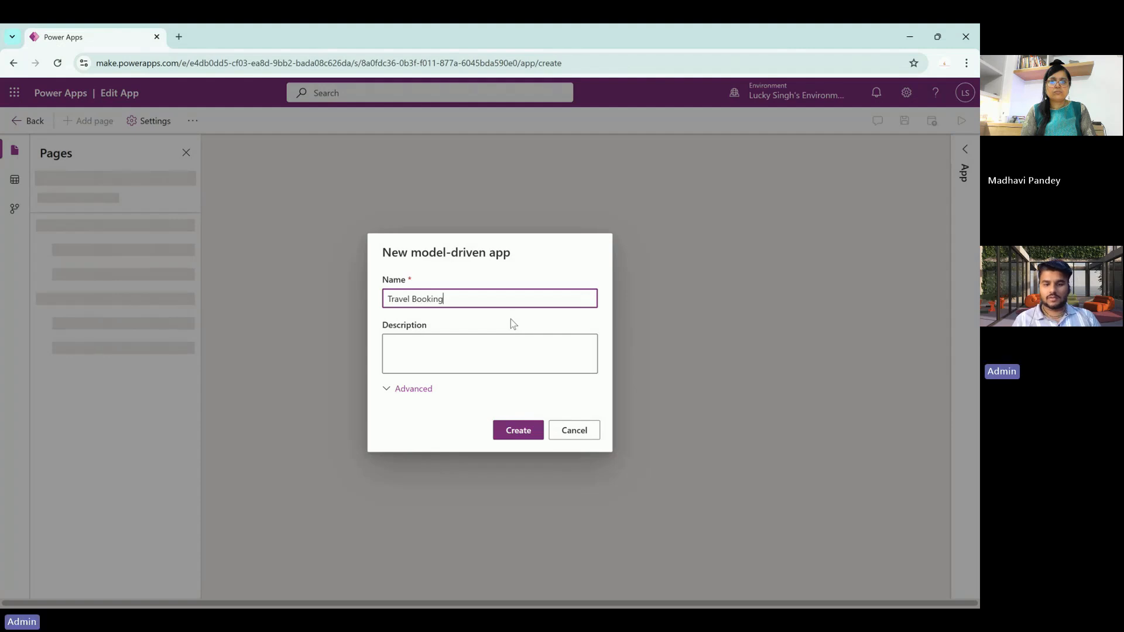
key(Tab)
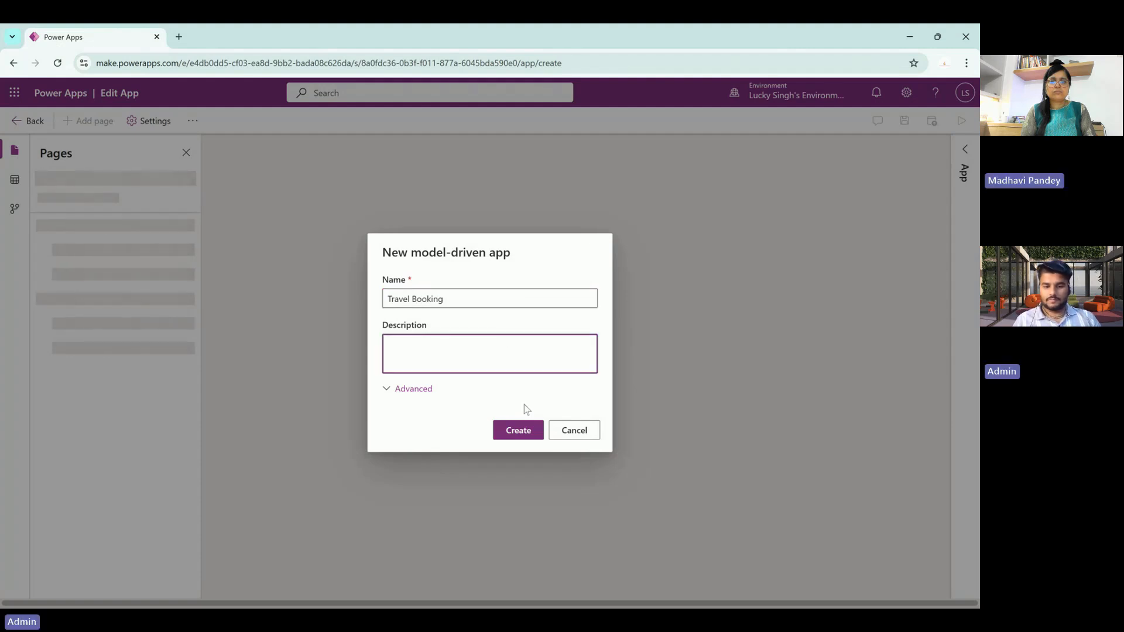
click(530, 431)
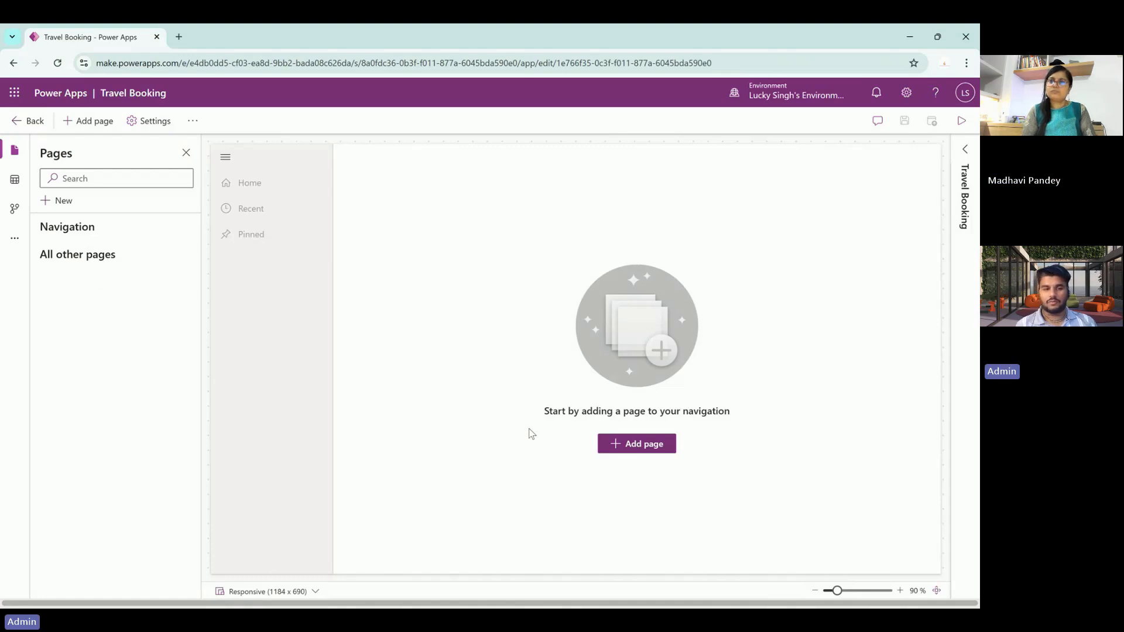
- Add a Dataverse table page and tick the Travel Expense Request table
click(624, 450)
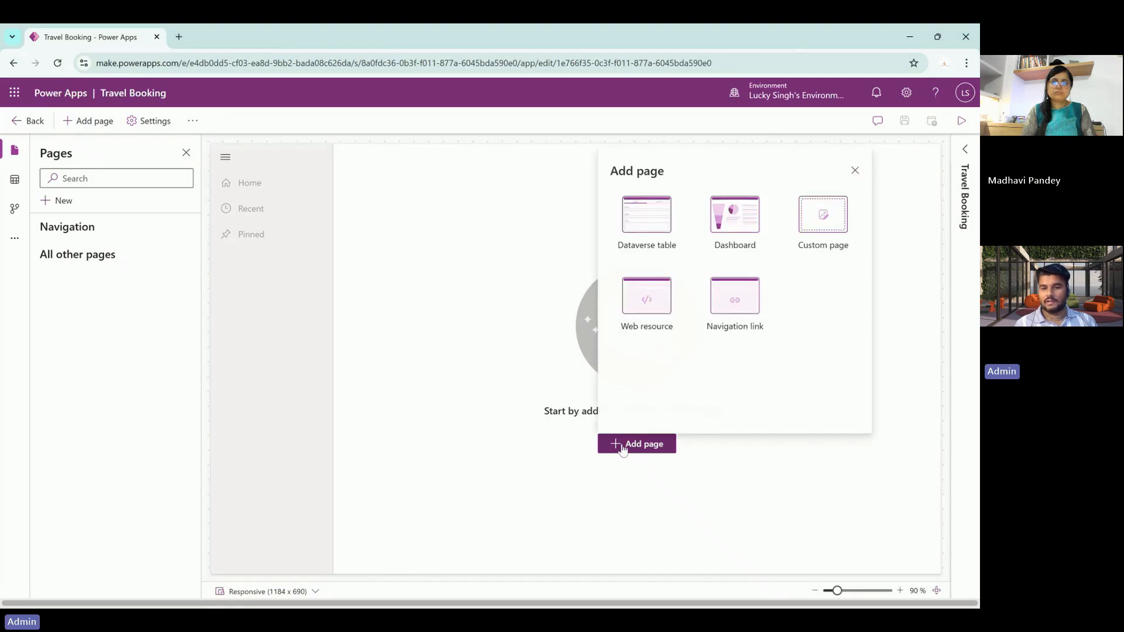
click(640, 235)
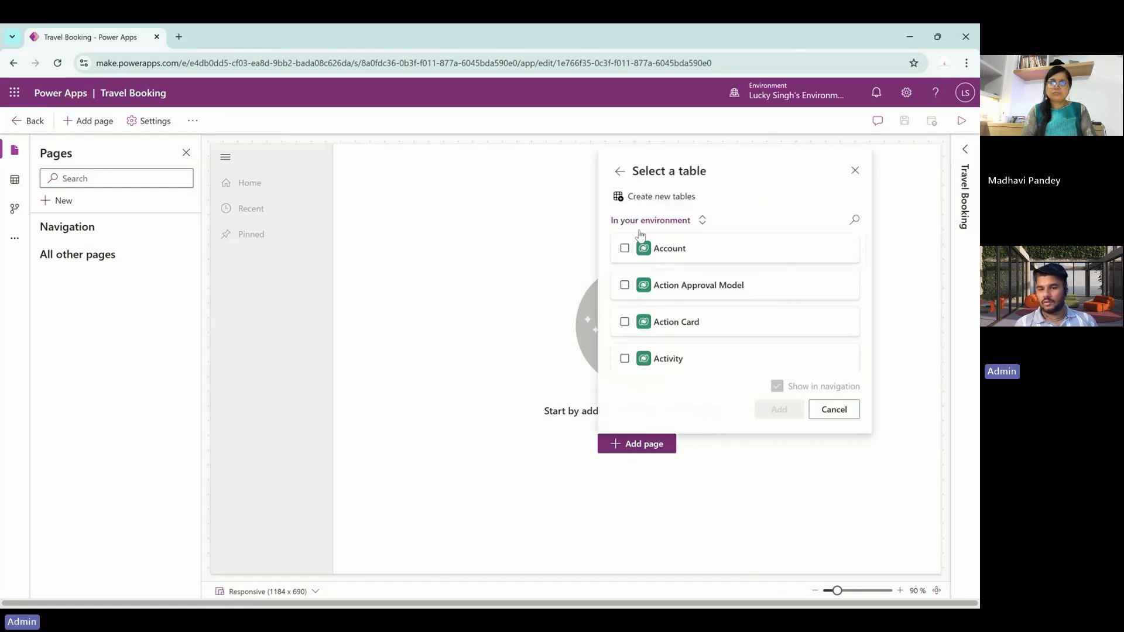
scroll(700, 305, down, 8)
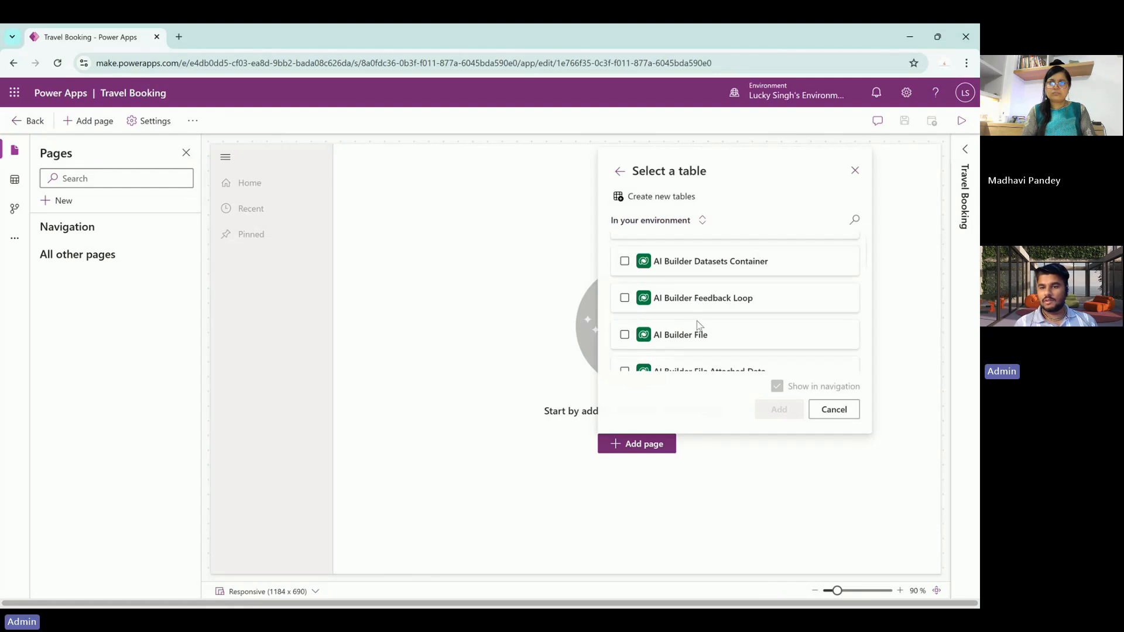
click(855, 220)
text(trave)
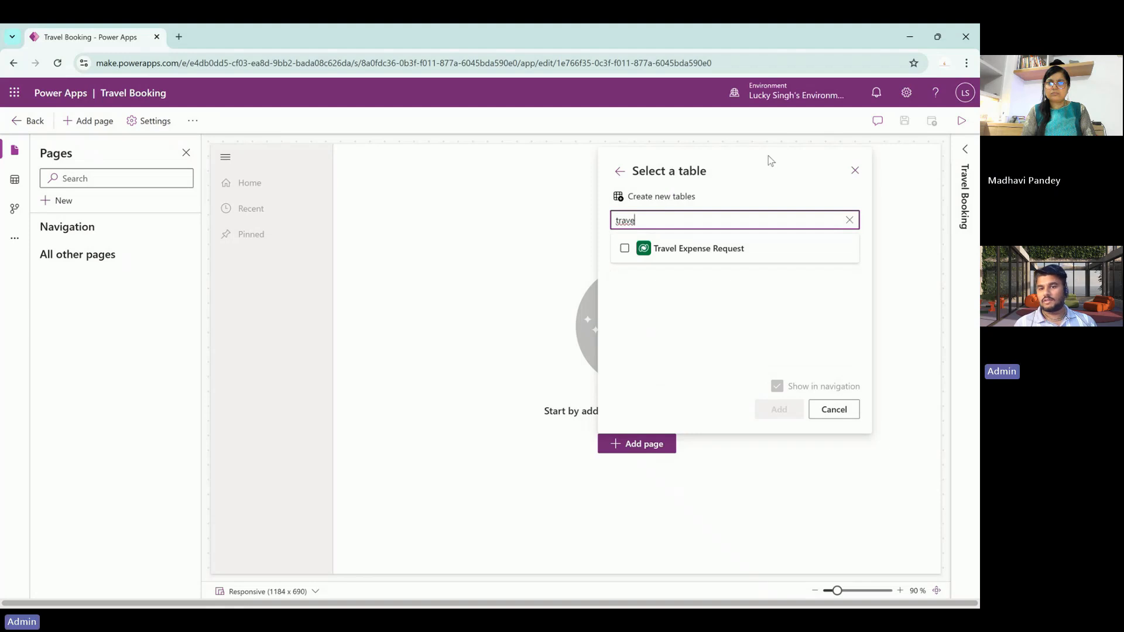
click(695, 259)
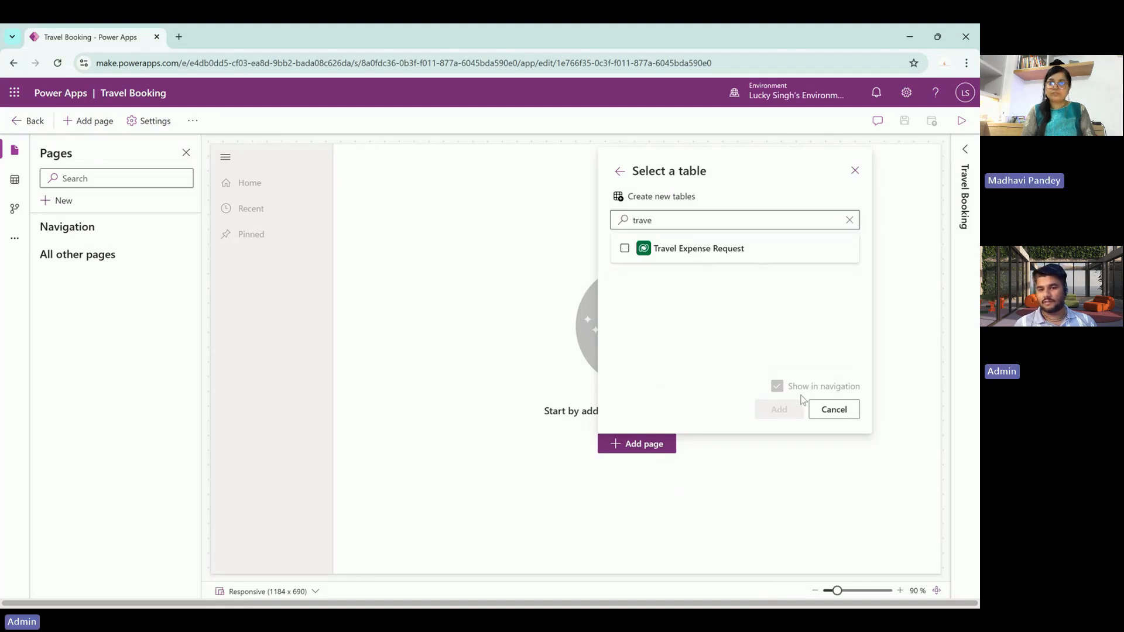
click(625, 248)
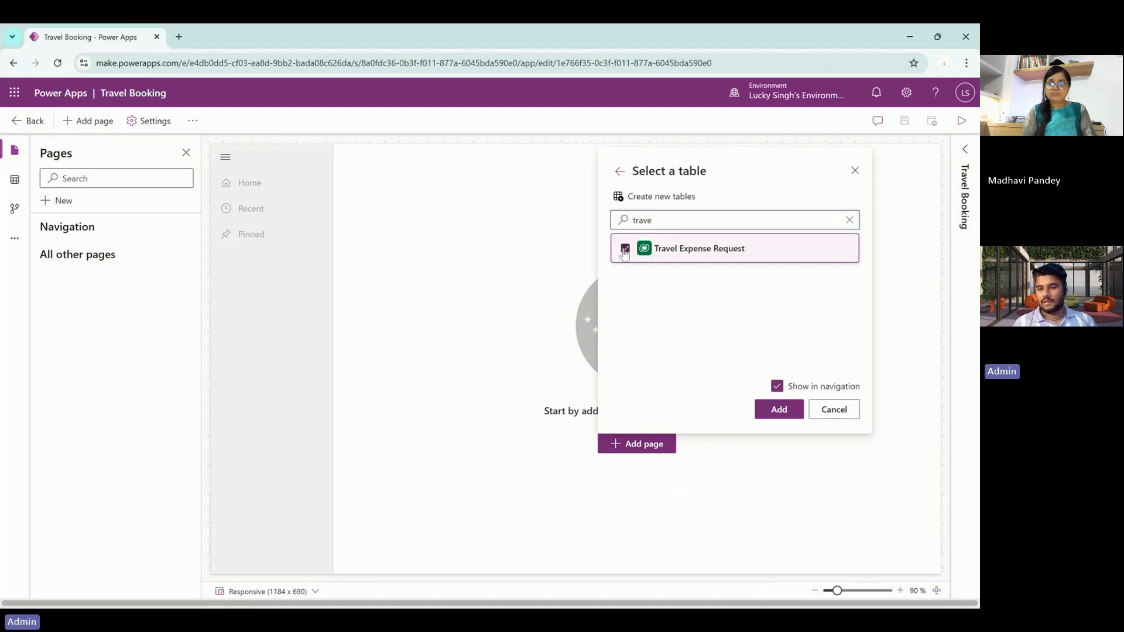
- Also tick the Employee and Expense Category tables, keeping Show in navigation checked
click(659, 218)
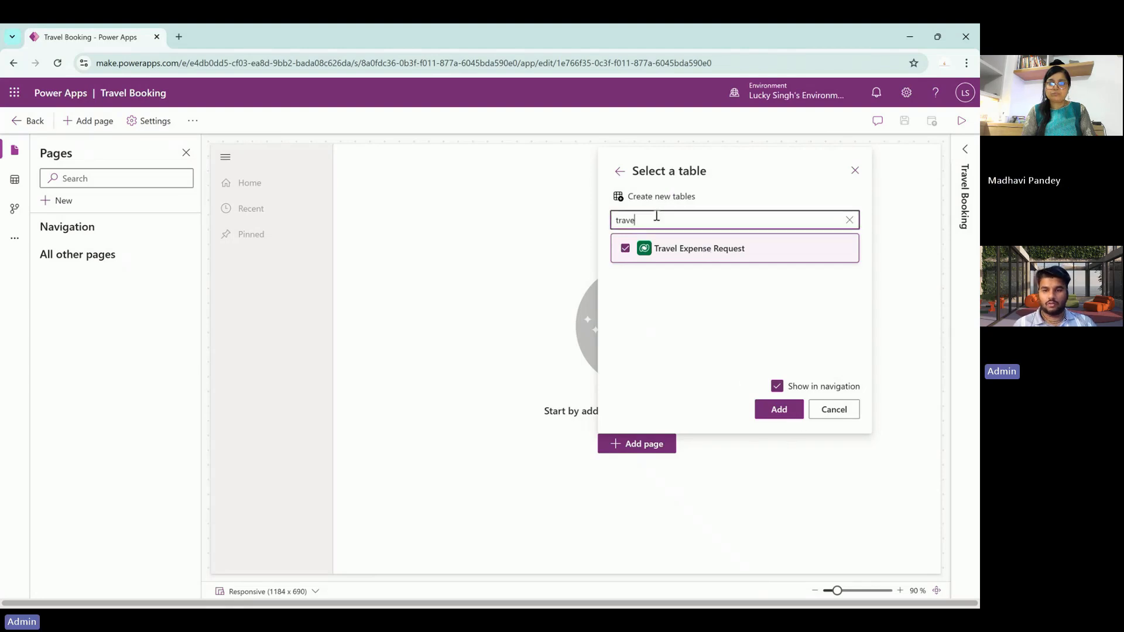
double_click(657, 216)
text(empl)
text(oyee)
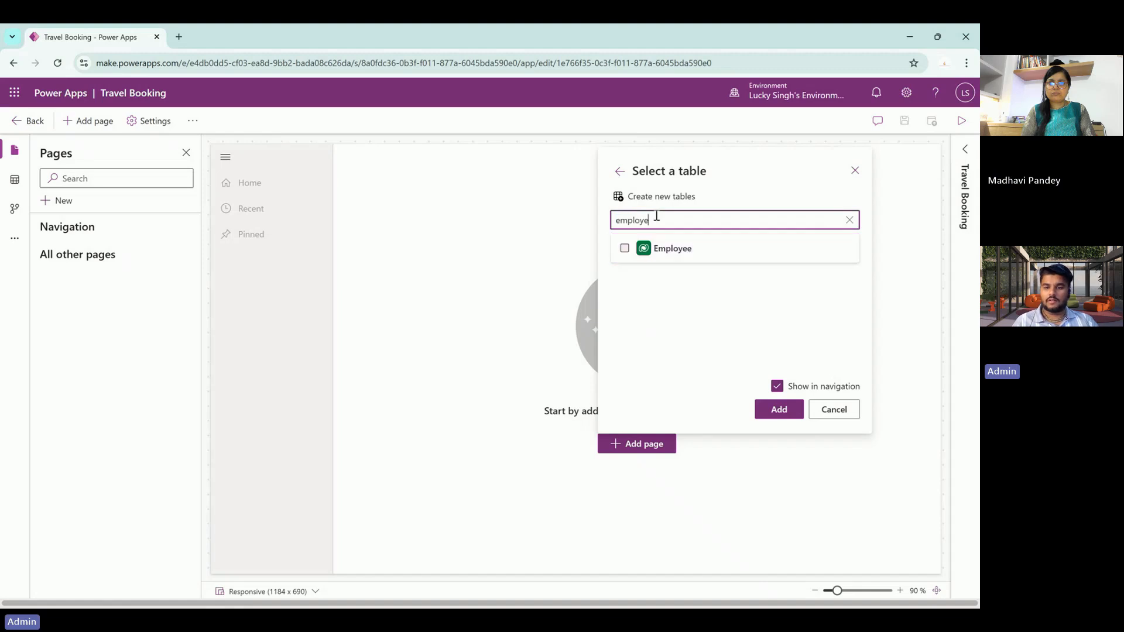
click(625, 250)
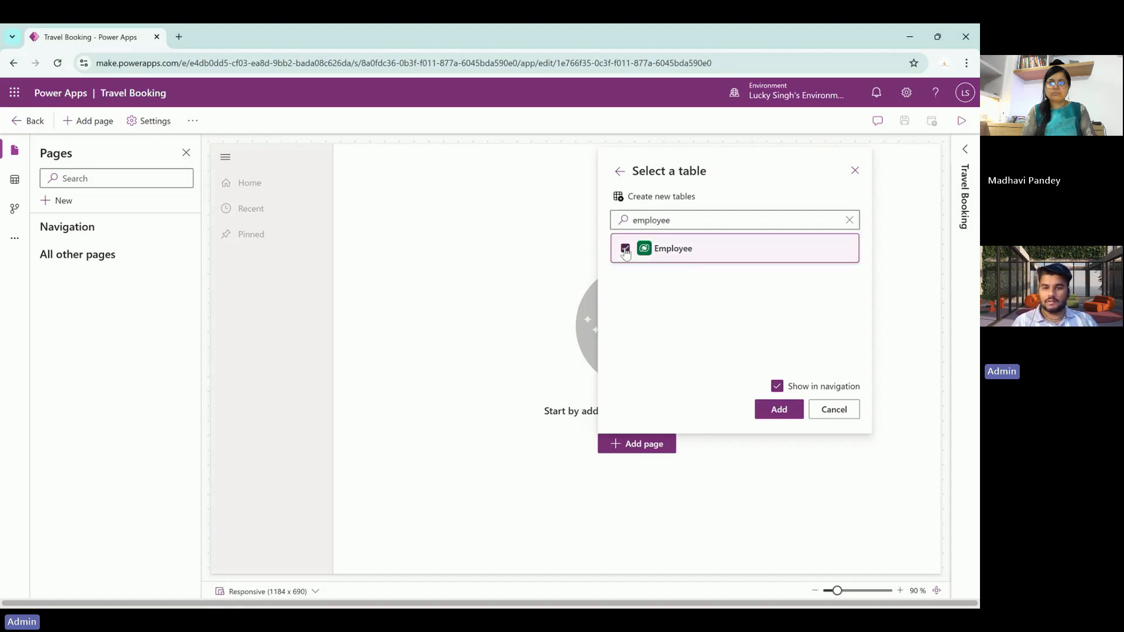
double_click(649, 222)
key(BackSpace)
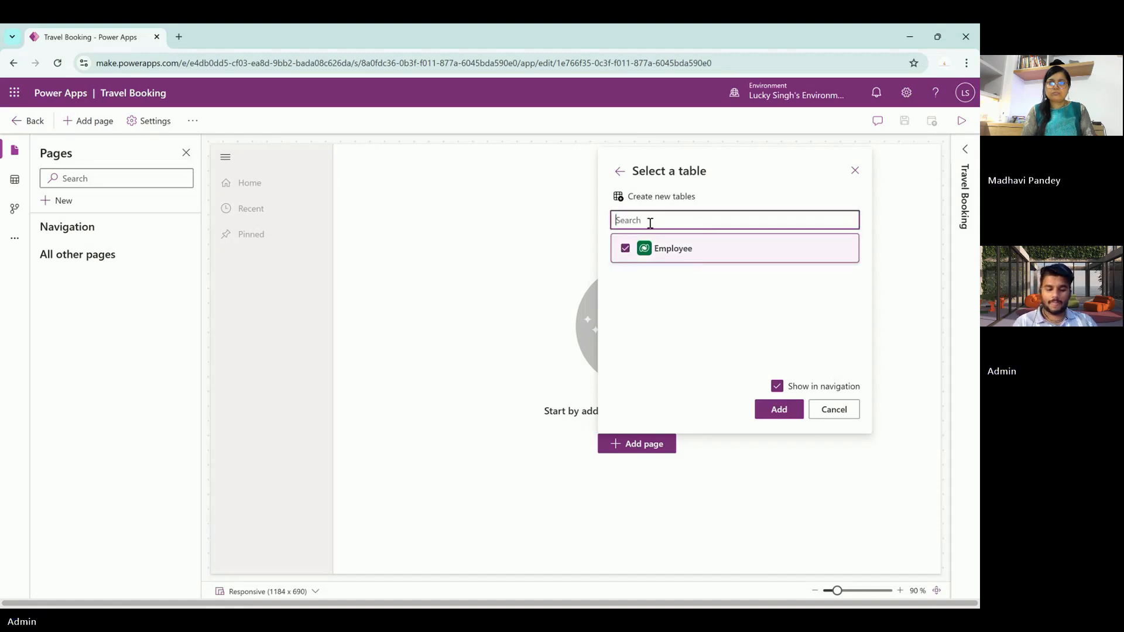
text(E)
key(BackSpace)
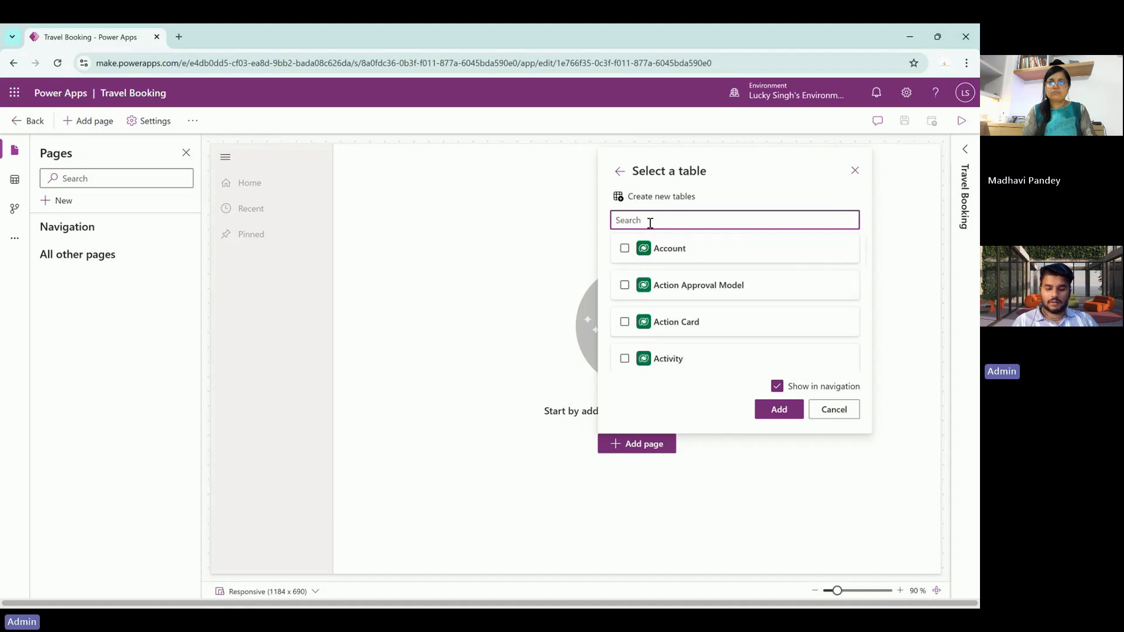
text(Expens)
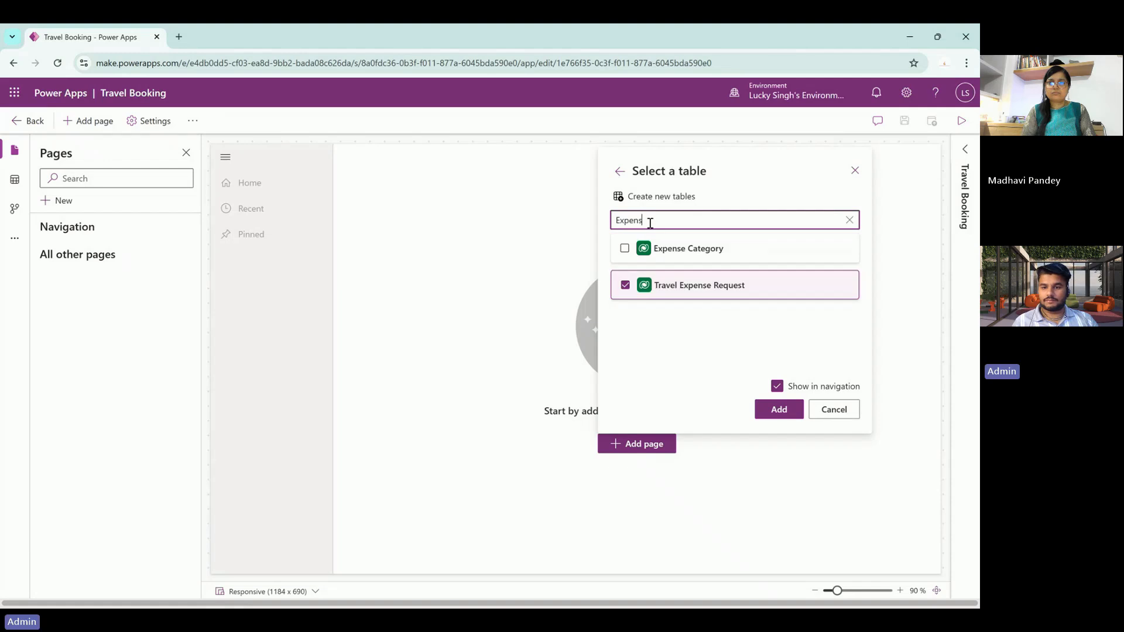
click(624, 248)
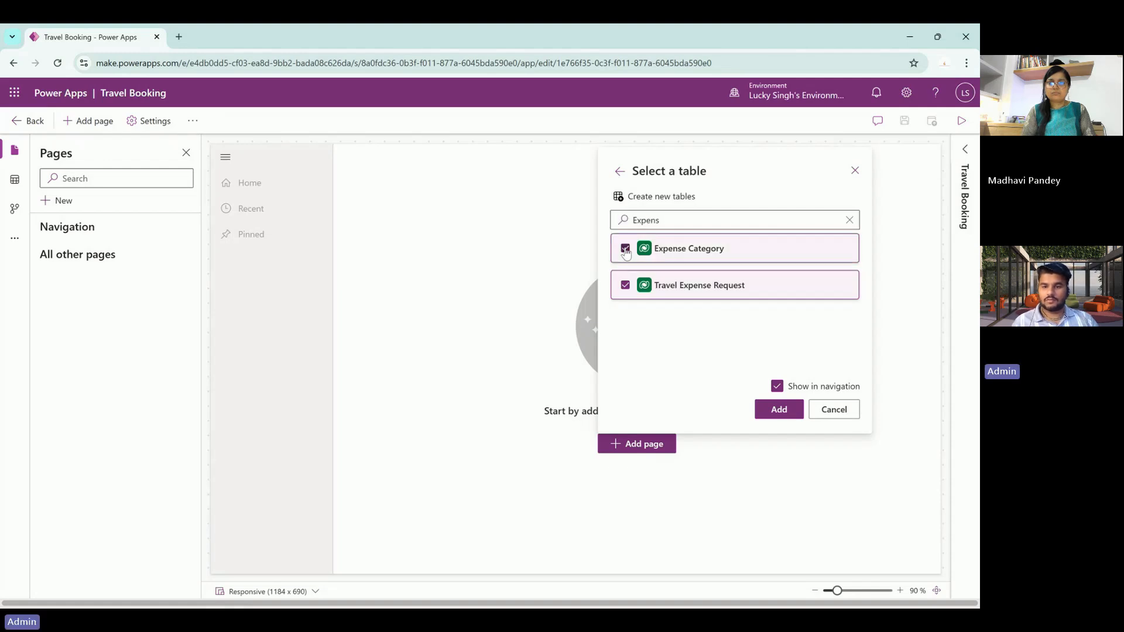
- Add the three chosen tables as Employees, Expense Categories and Travel Expense Requests pages
click(786, 410)
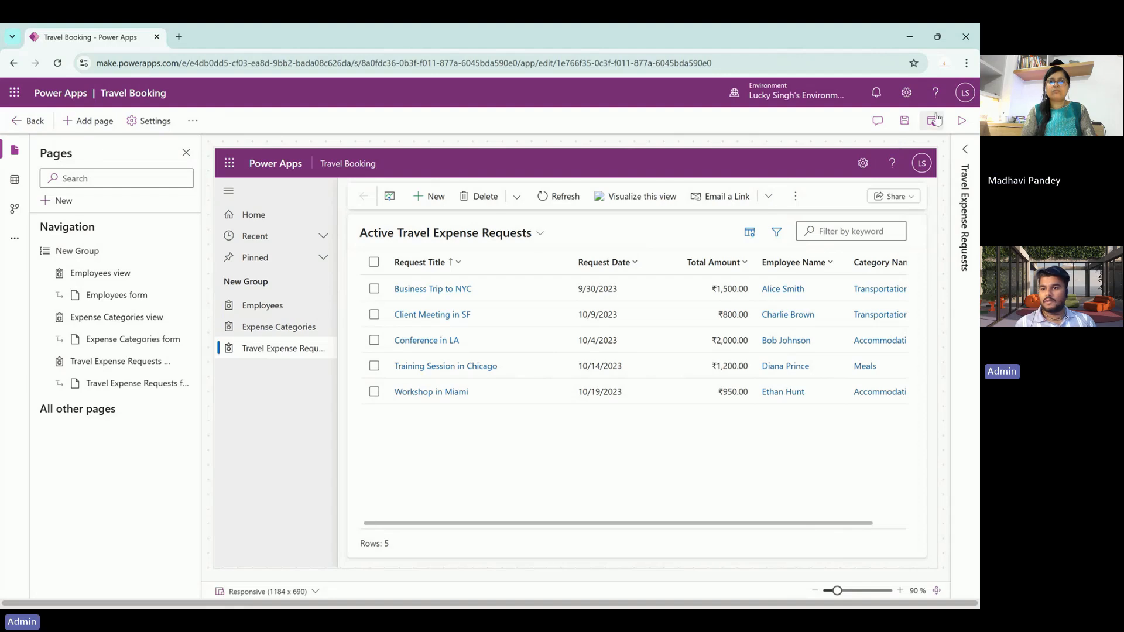
- Save and publish the Travel Booking app so it can be previewed
click(961, 121)
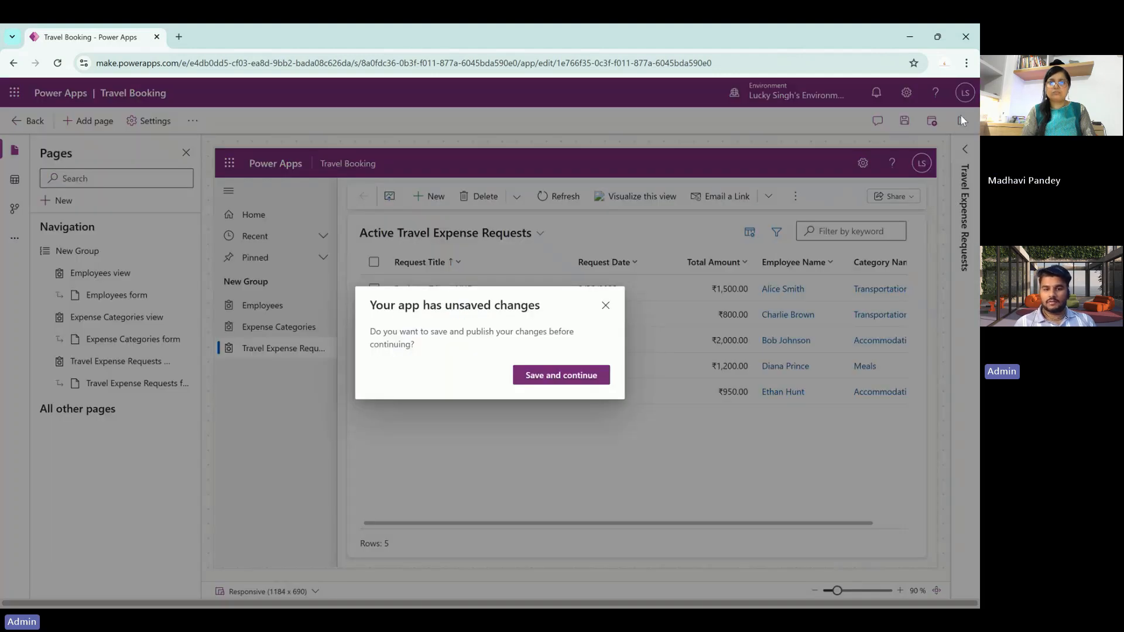
click(566, 378)
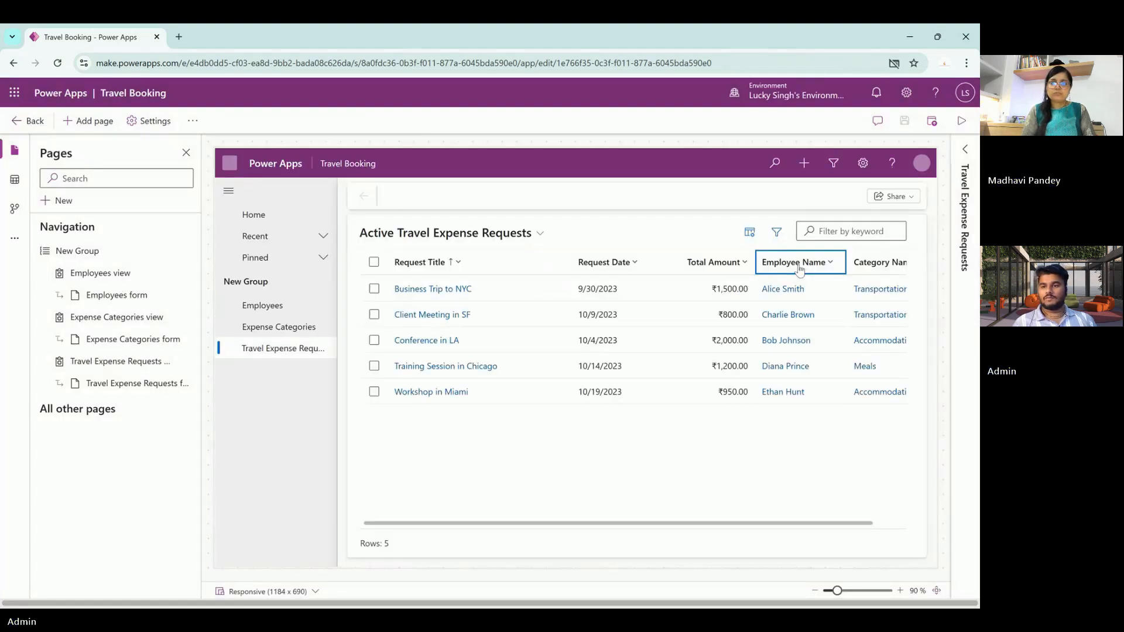
- Inspect the Business Trip to NYC request's Request Date and Total Amount, then list expense categories
click(433, 290)
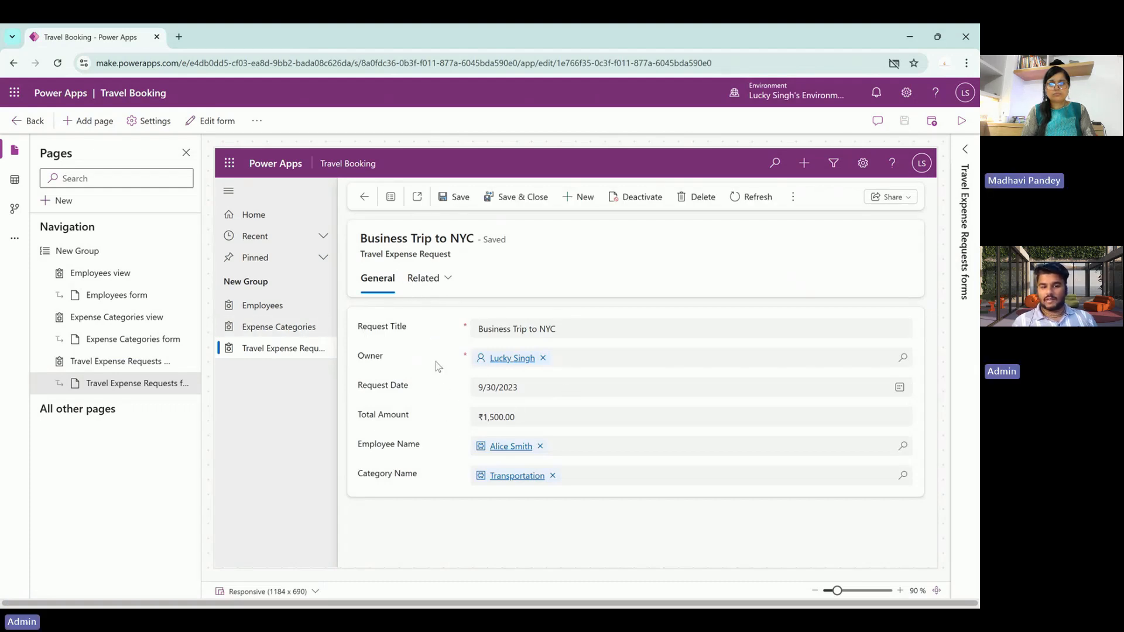
click(521, 400)
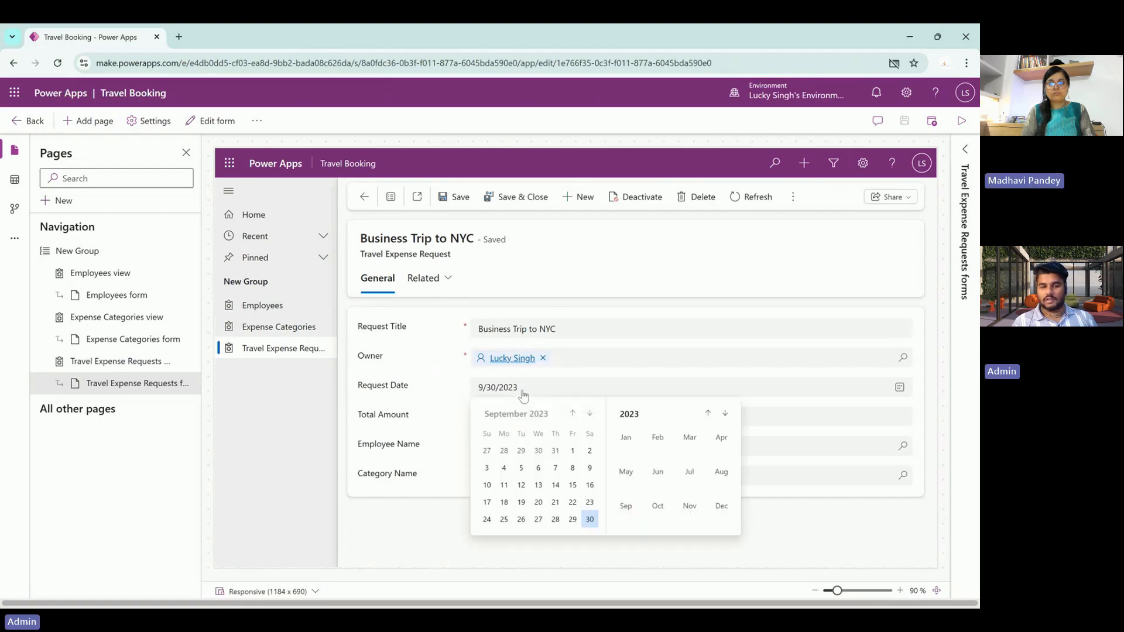
key(Escape)
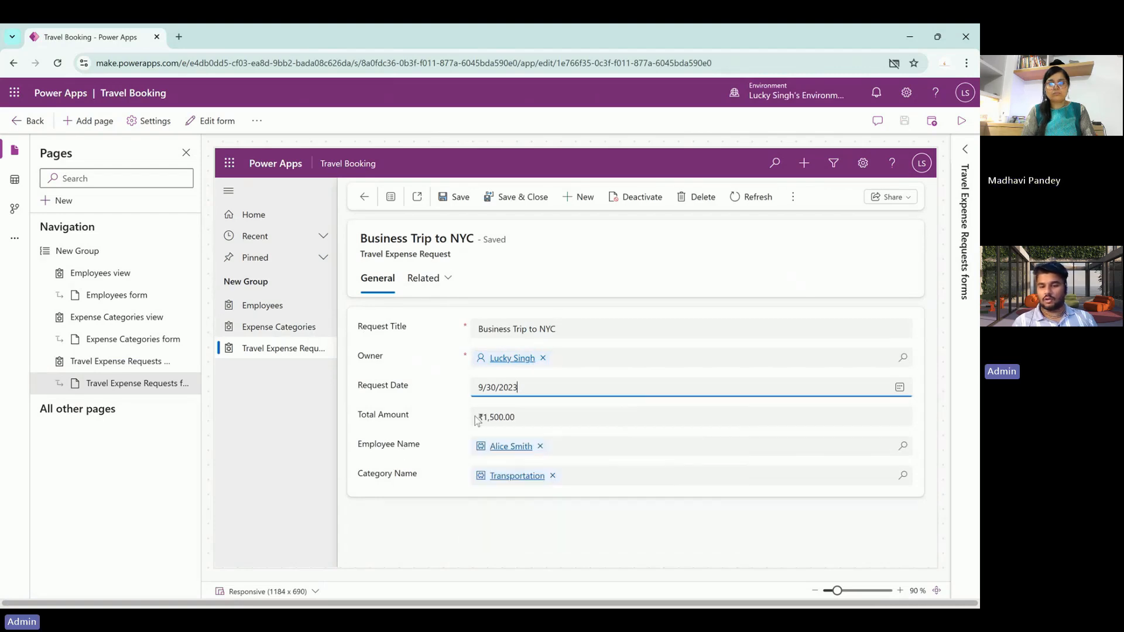
click(536, 414)
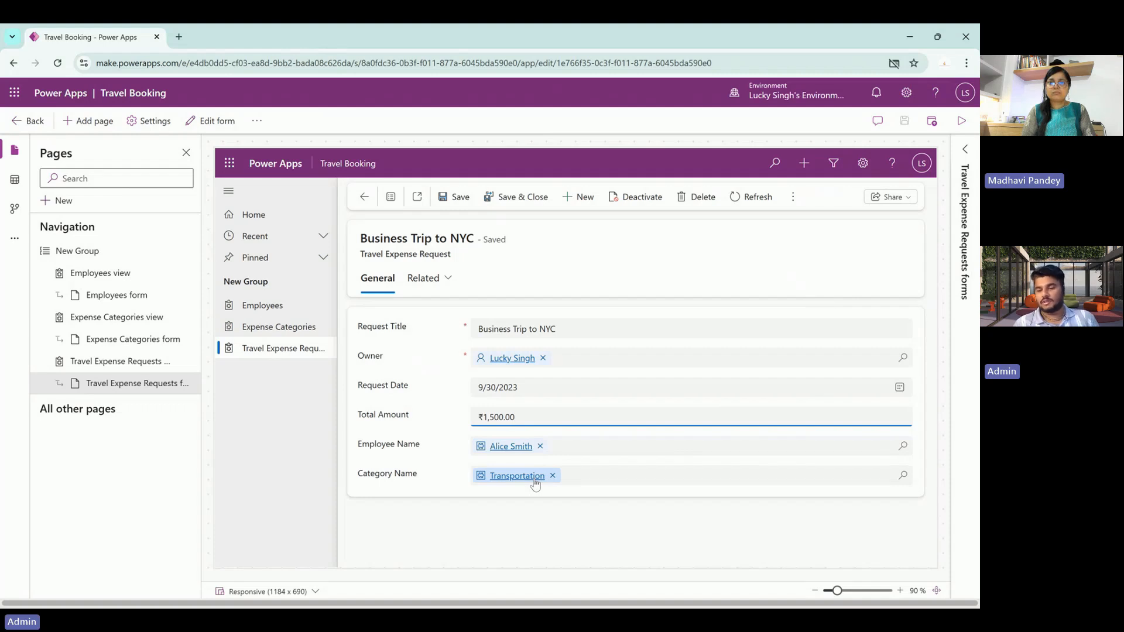
click(260, 327)
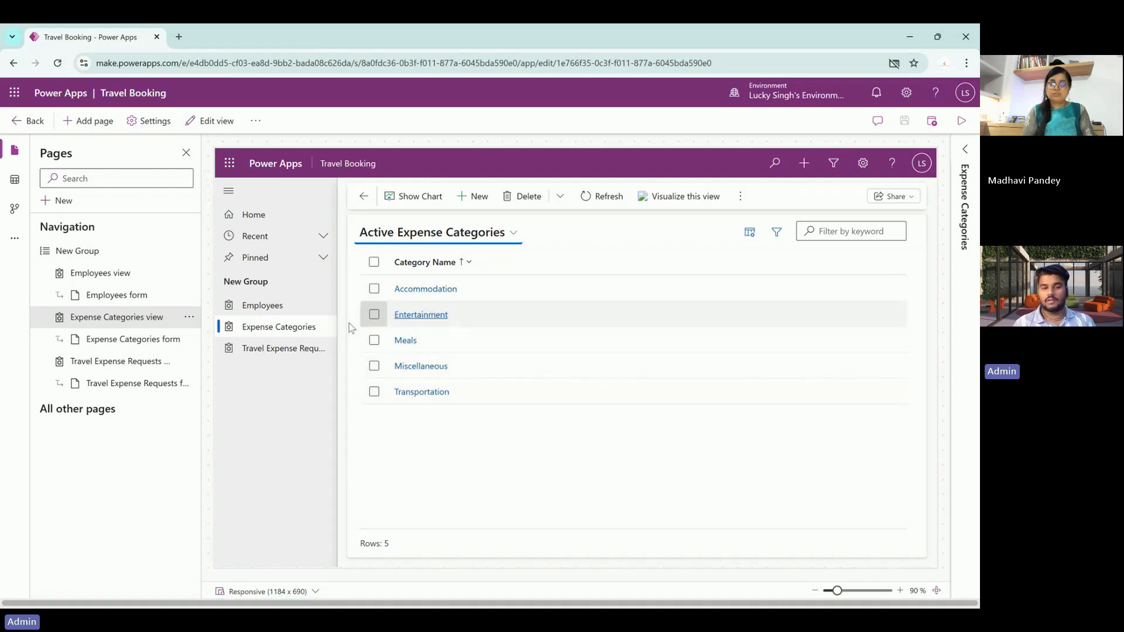
- Open the first employee's record from the Employees list and show its Related records menu
click(280, 308)
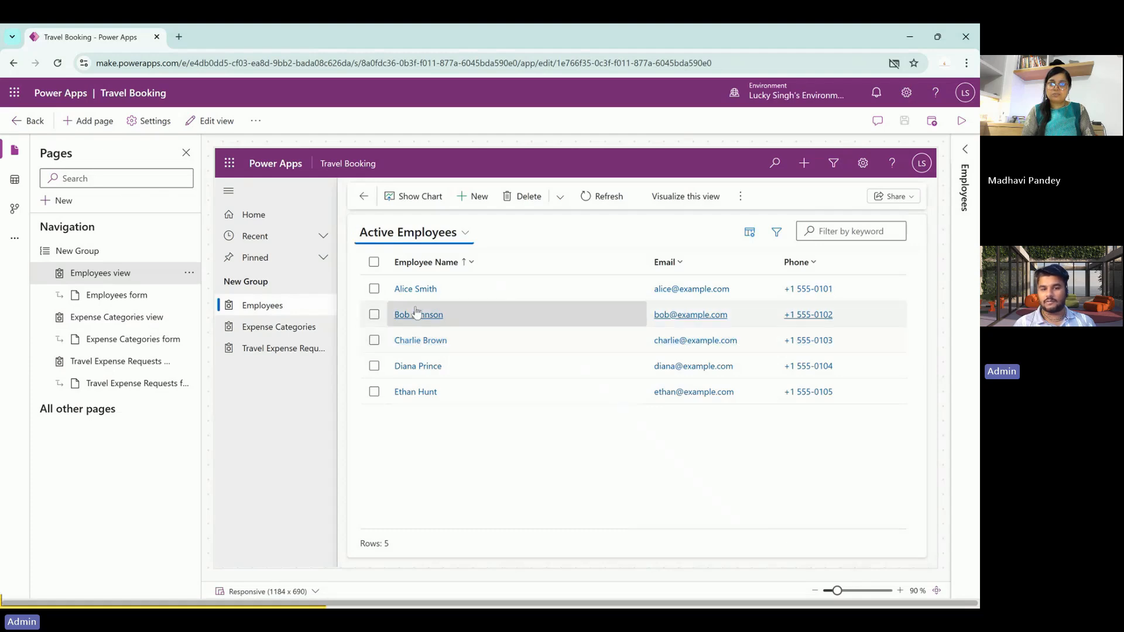
click(412, 289)
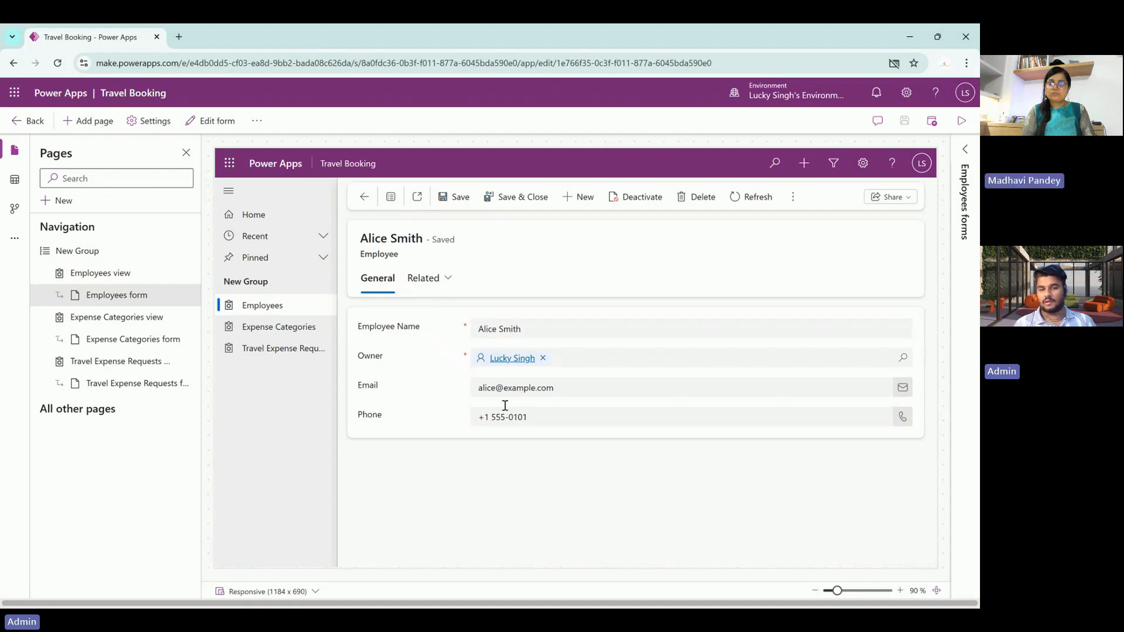
click(434, 281)
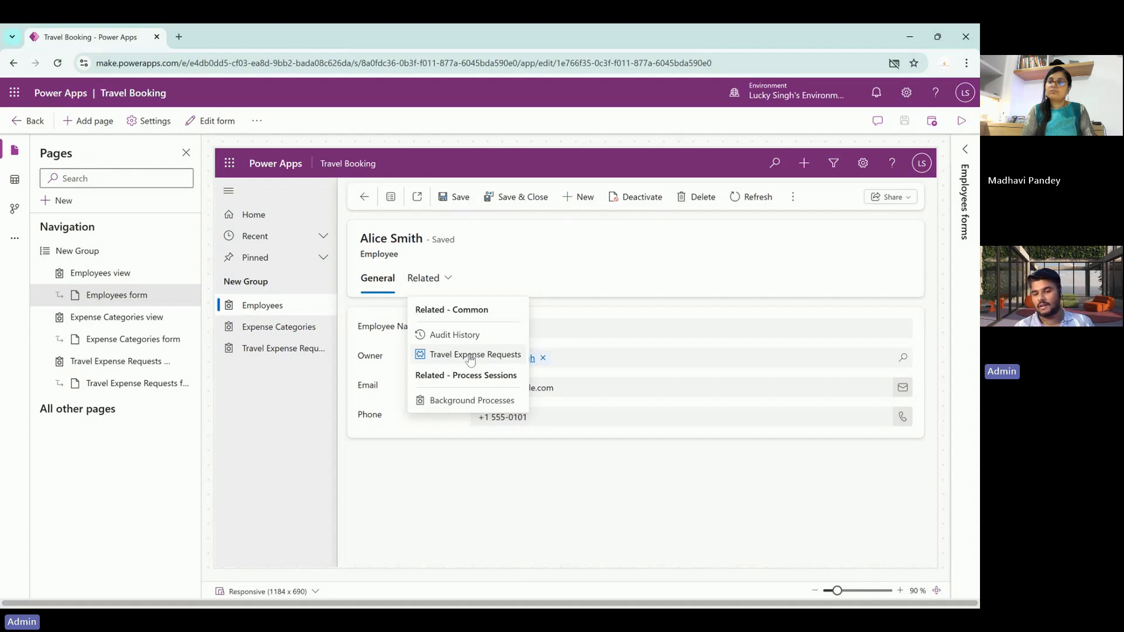
click(440, 280)
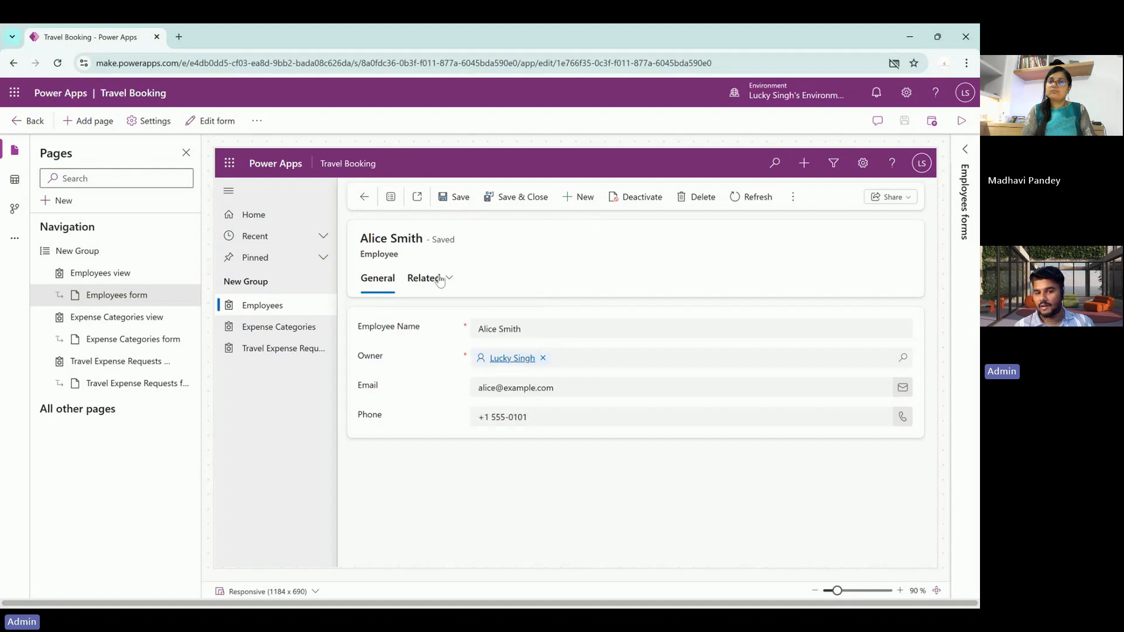
click(440, 280)
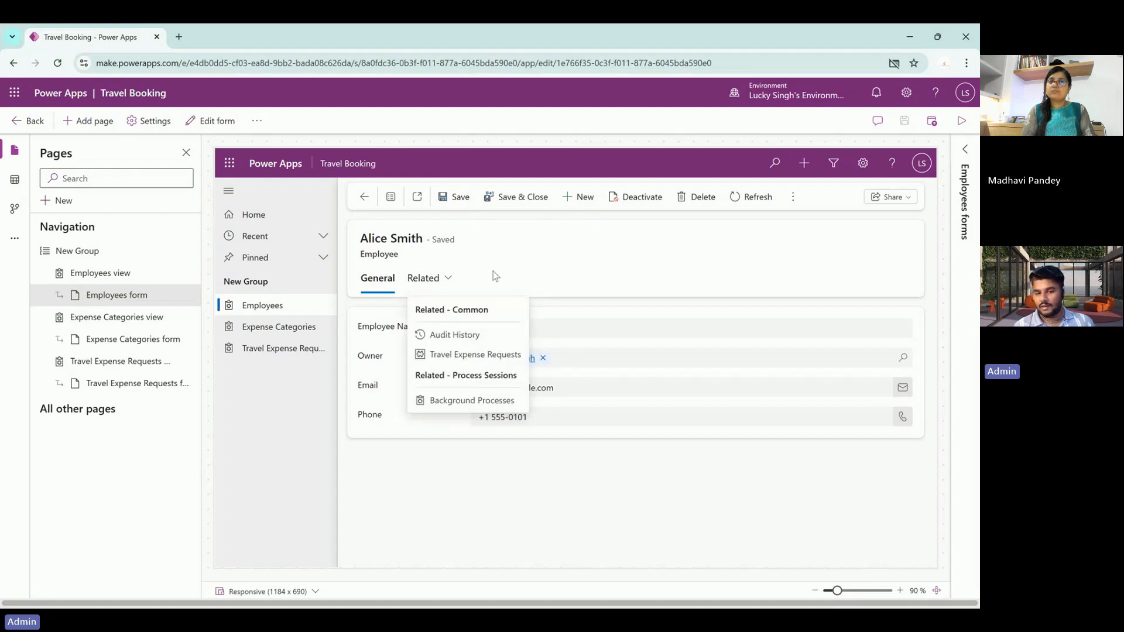
- View the employee's related Travel Expense Requests, then return to the solution's Apps list
click(475, 356)
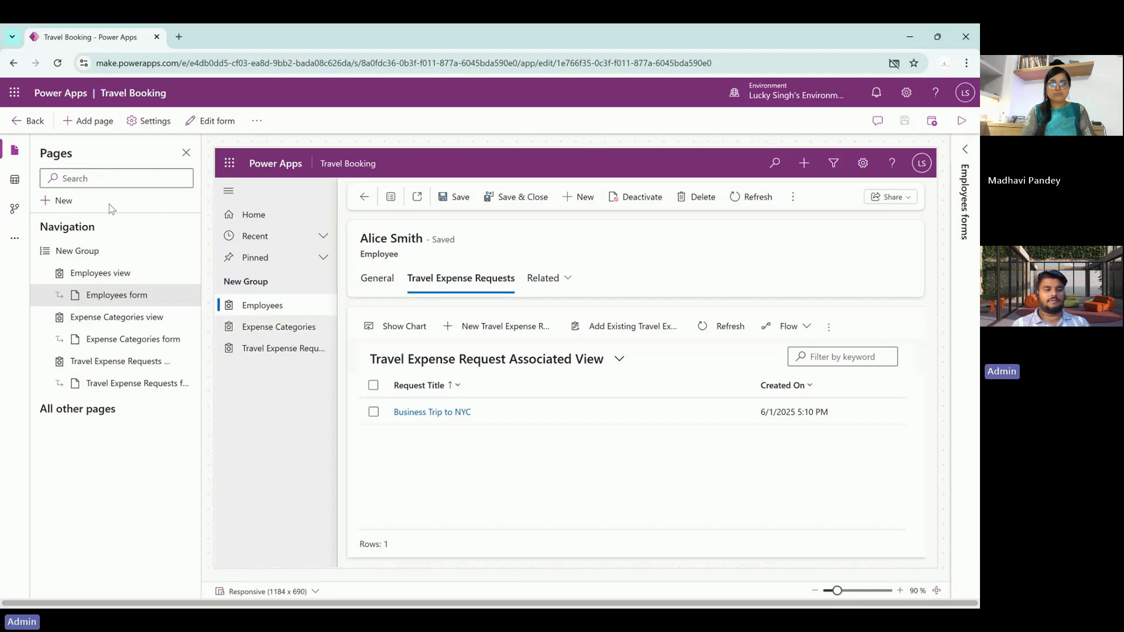
click(39, 127)
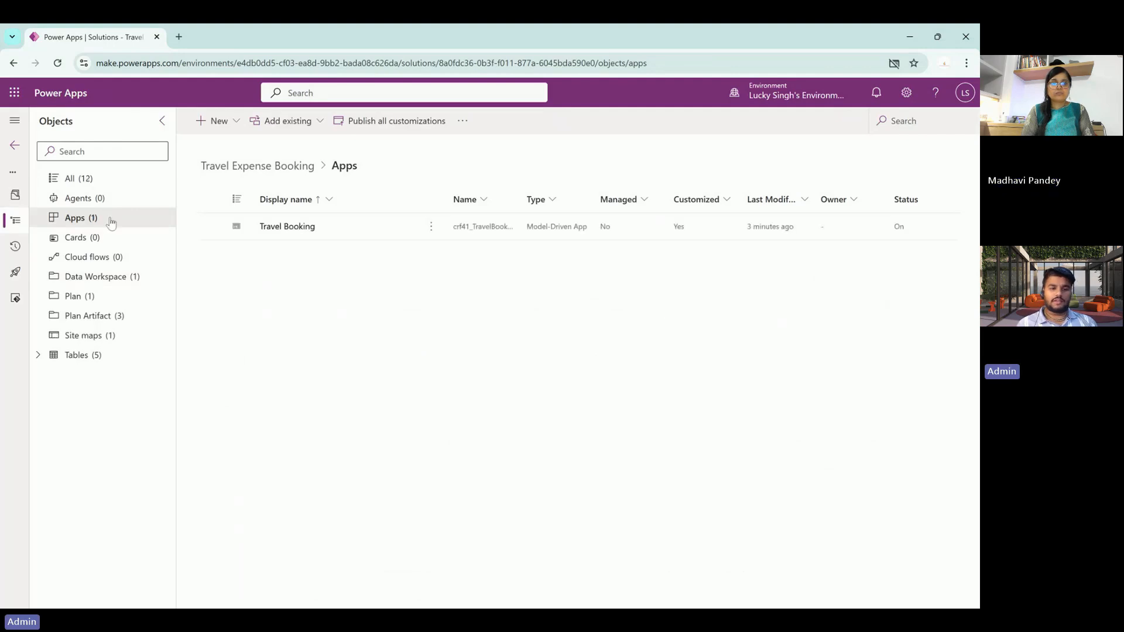
- Go to Tables, filter to Custom tables, and open the Employee table
click(15, 146)
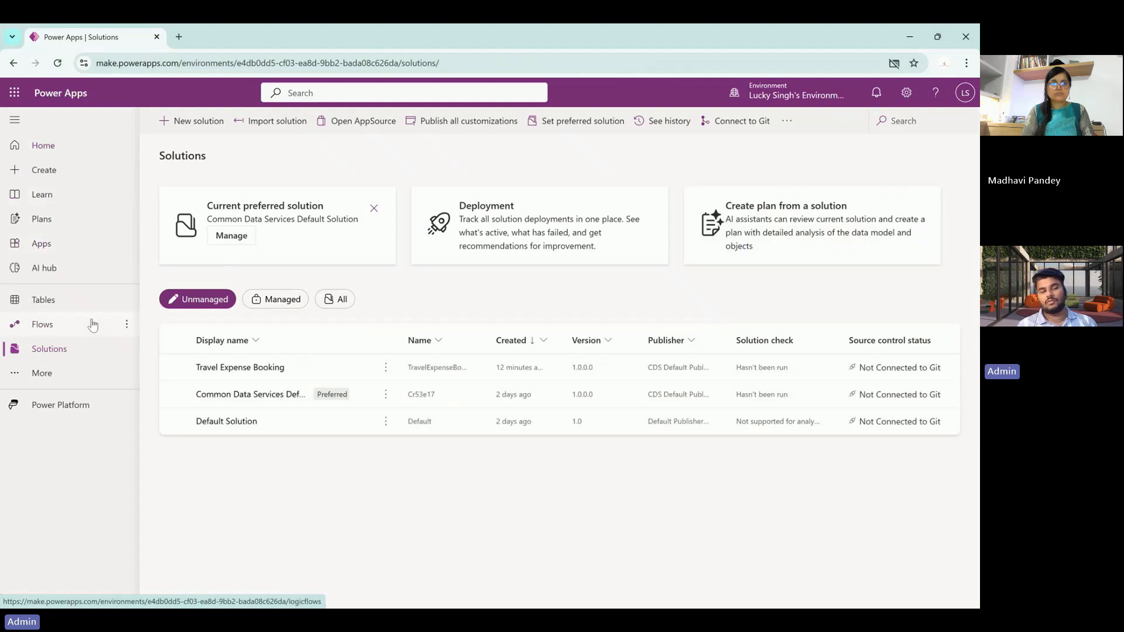
click(71, 308)
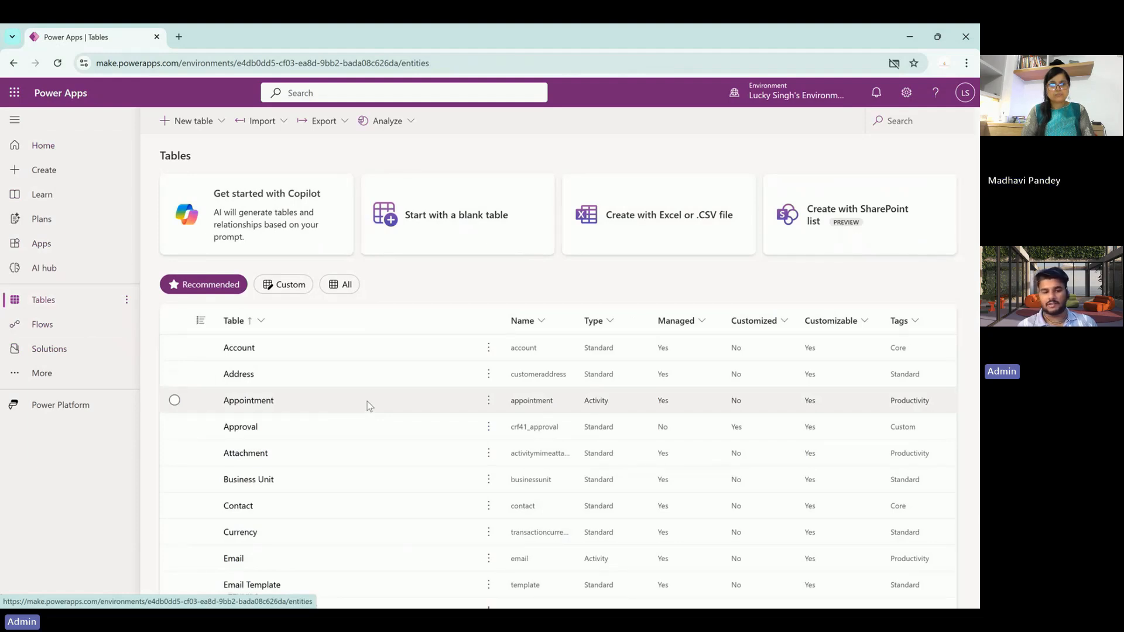
scroll(368, 405, down, 7)
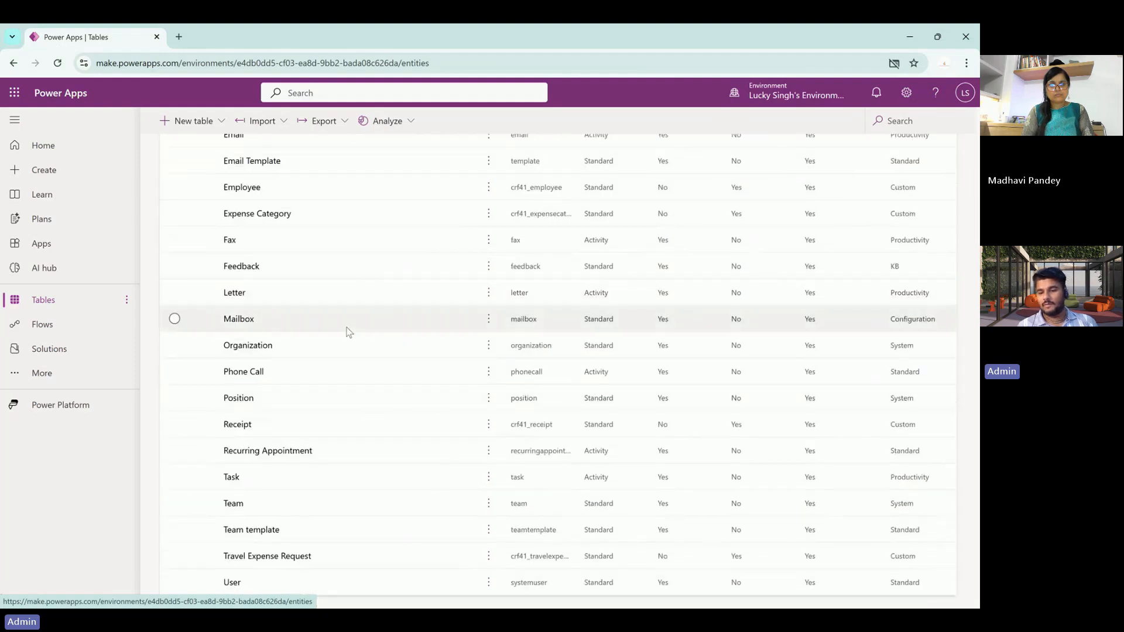
scroll(344, 310, up, 8)
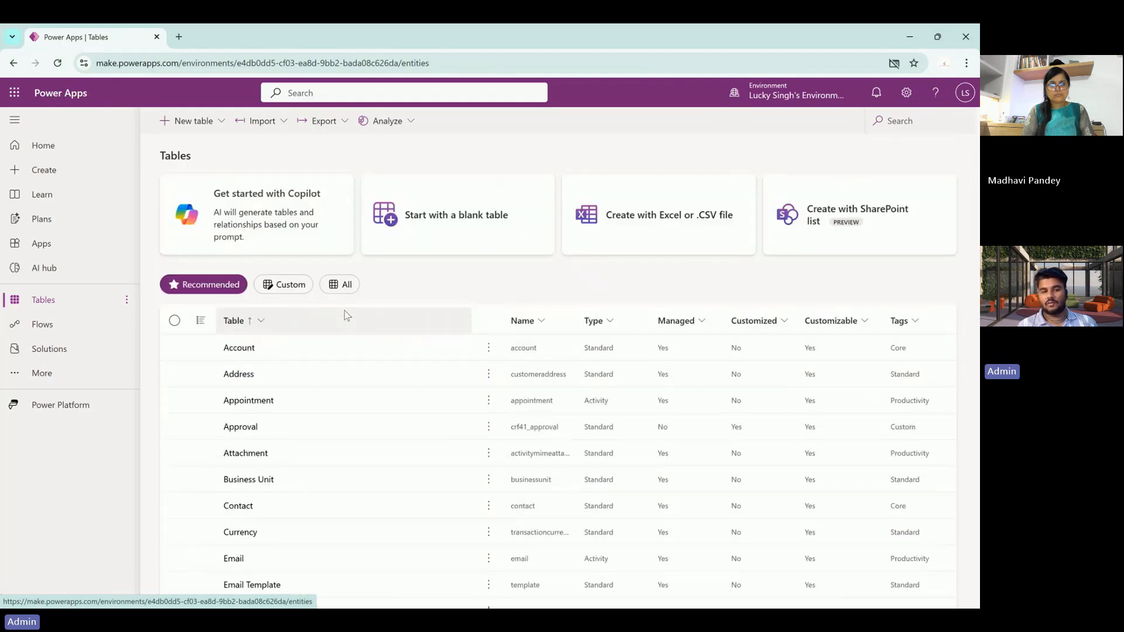
click(298, 287)
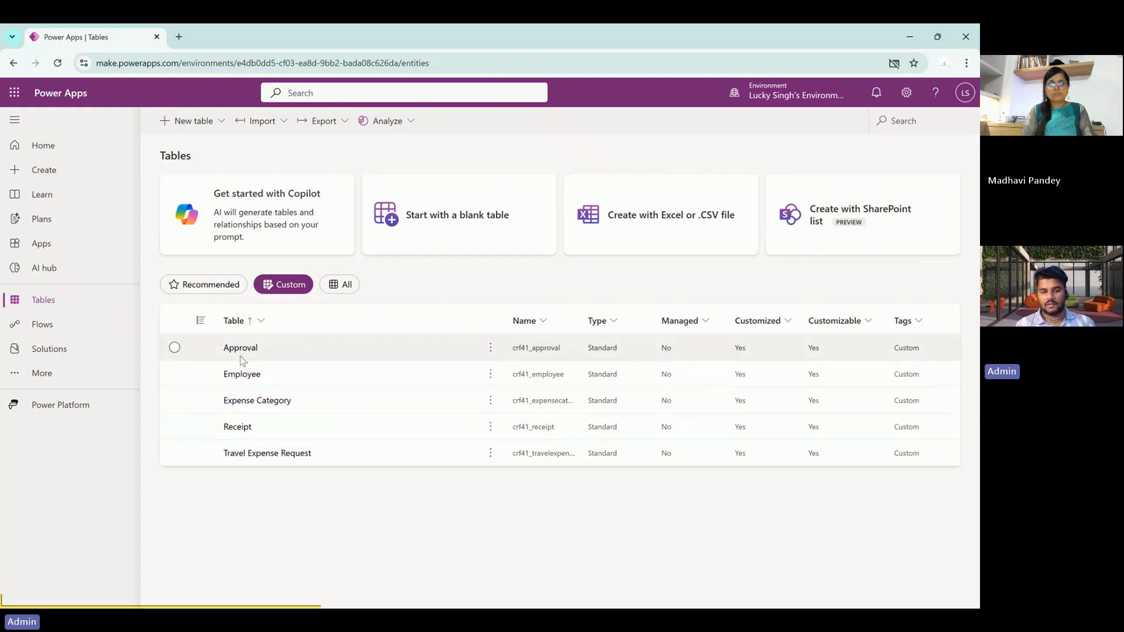
click(244, 382)
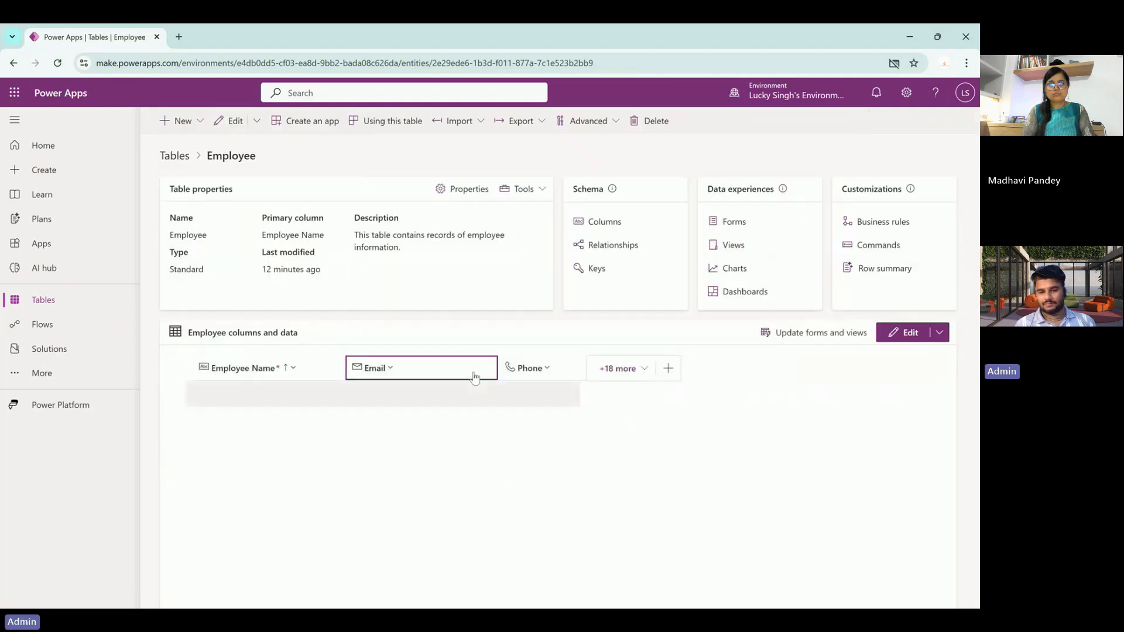
scroll(318, 495, down, 1)
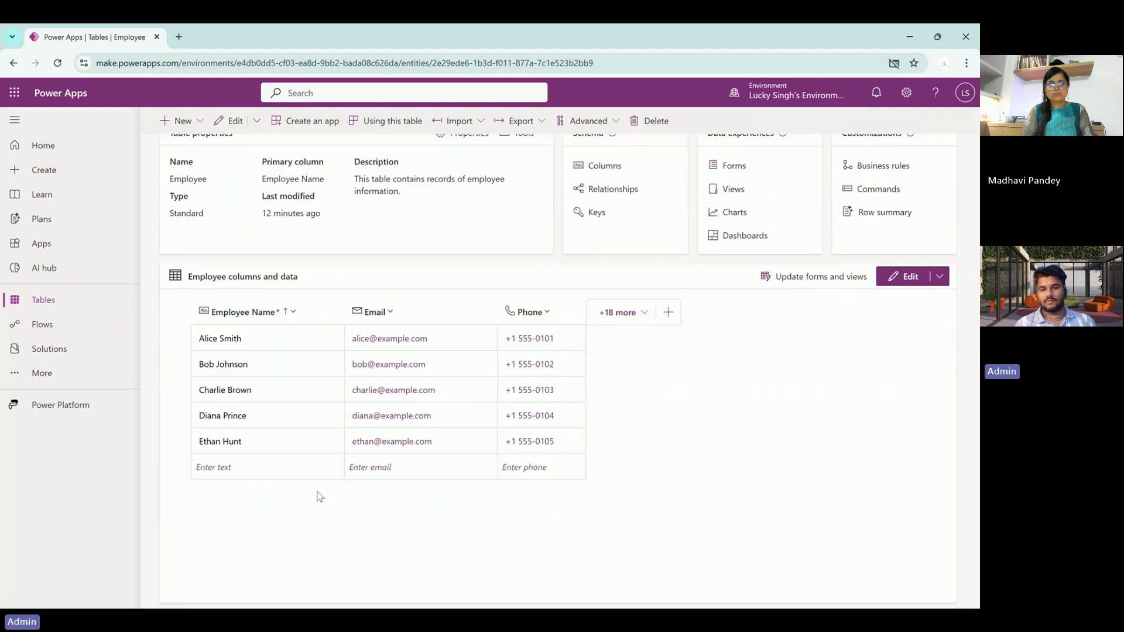
click(622, 313)
click(764, 572)
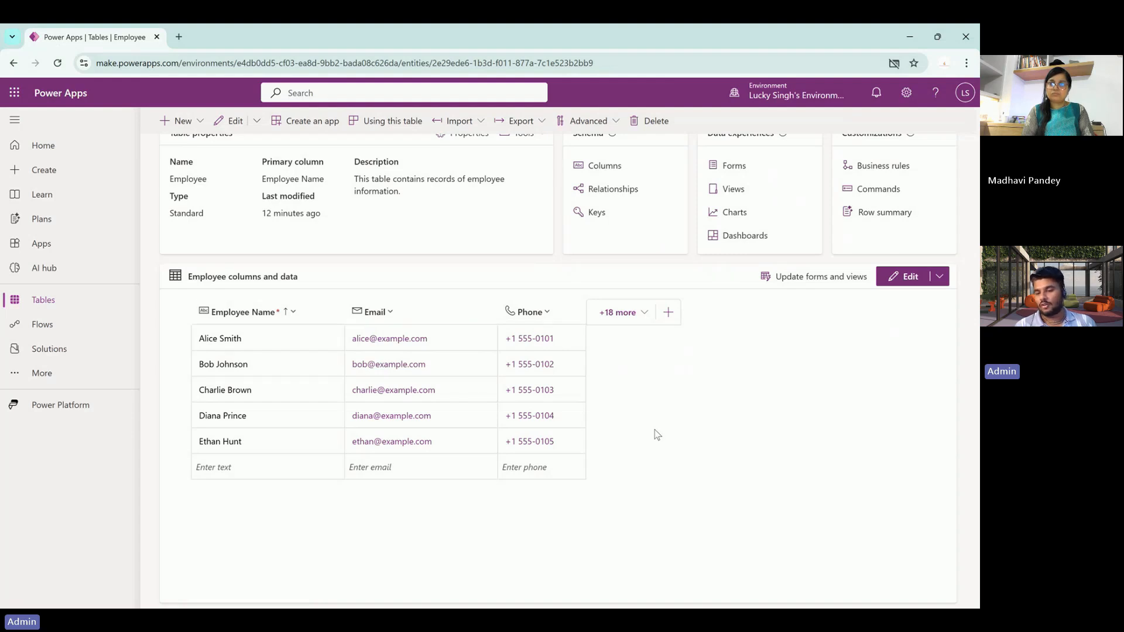
scroll(654, 433, up, 1)
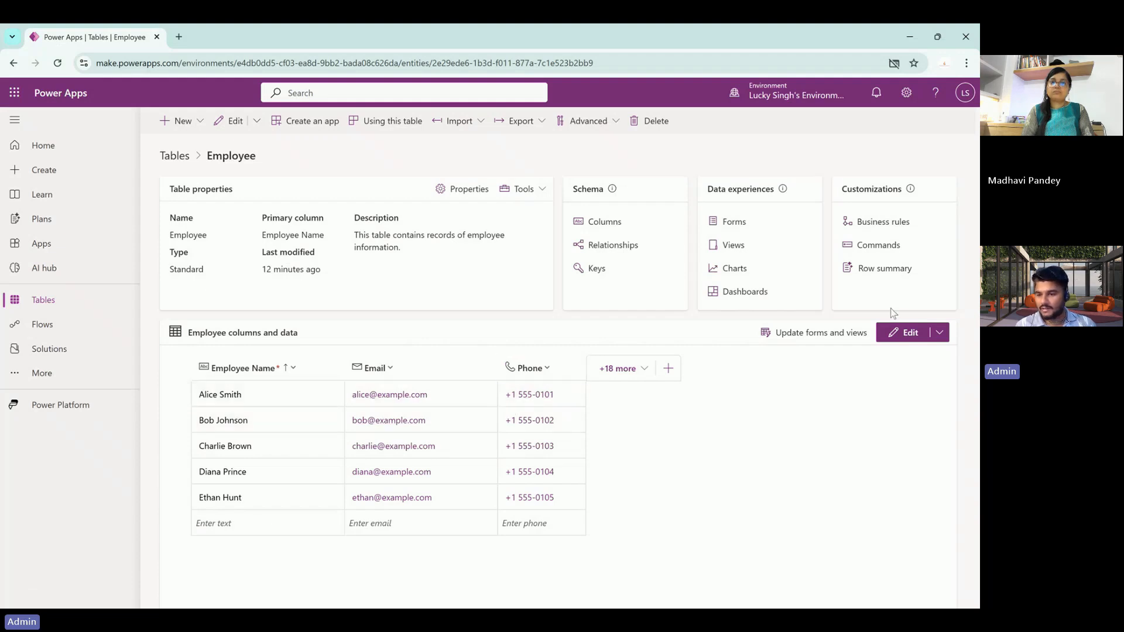
- Rename the first employee to 'Lucky', then open the Power Platform admin center from settings
click(906, 333)
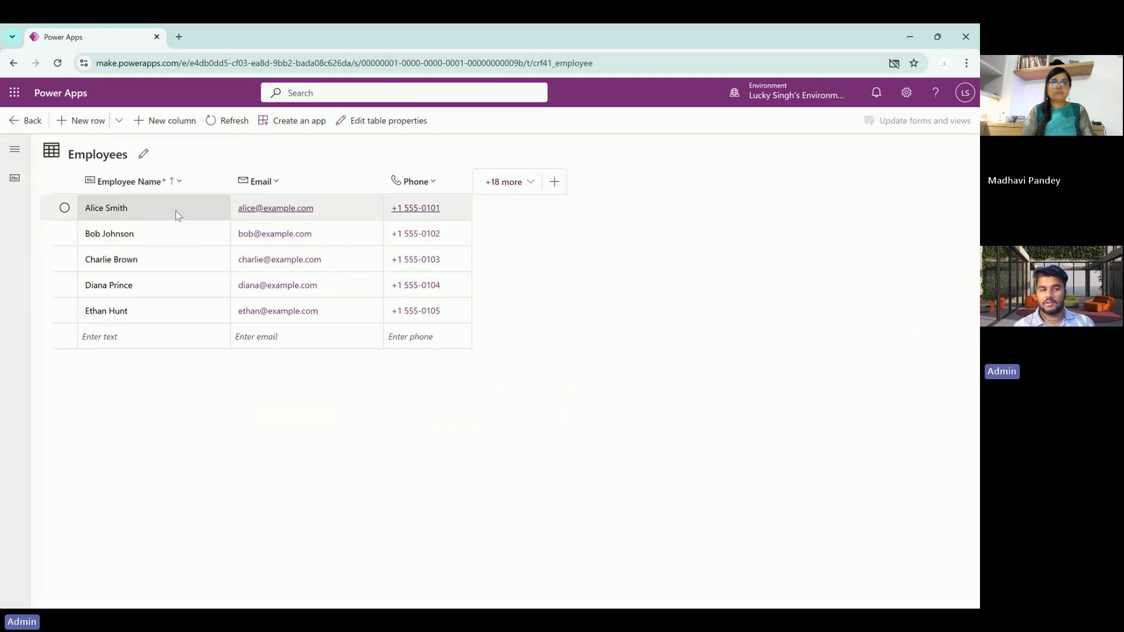
click(178, 214)
text(Lucky)
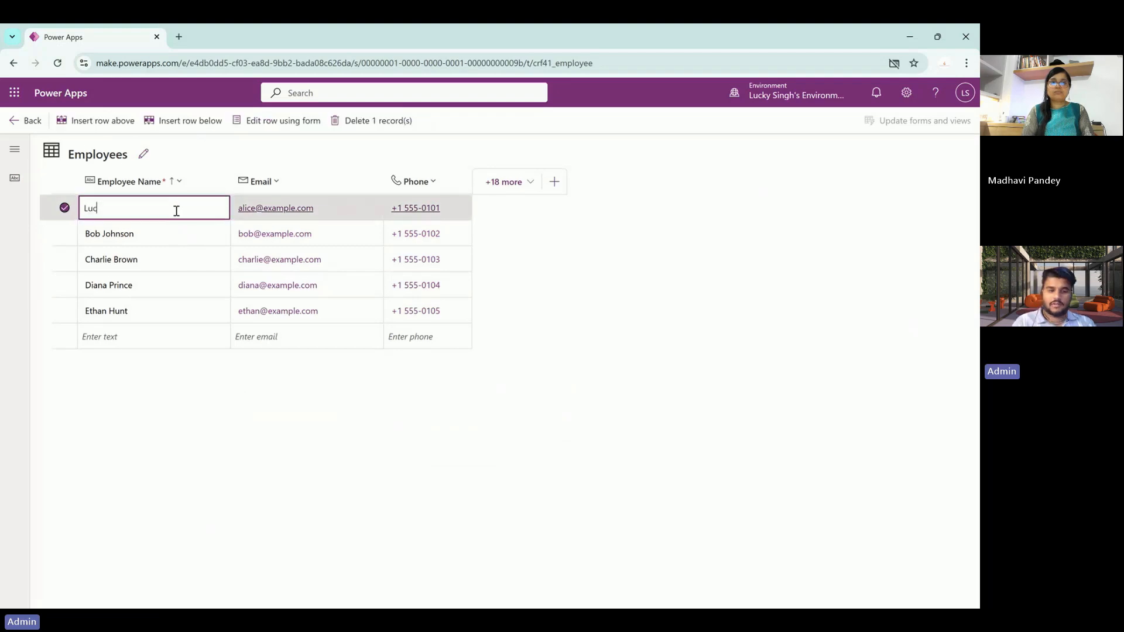
key(Tab)
click(165, 225)
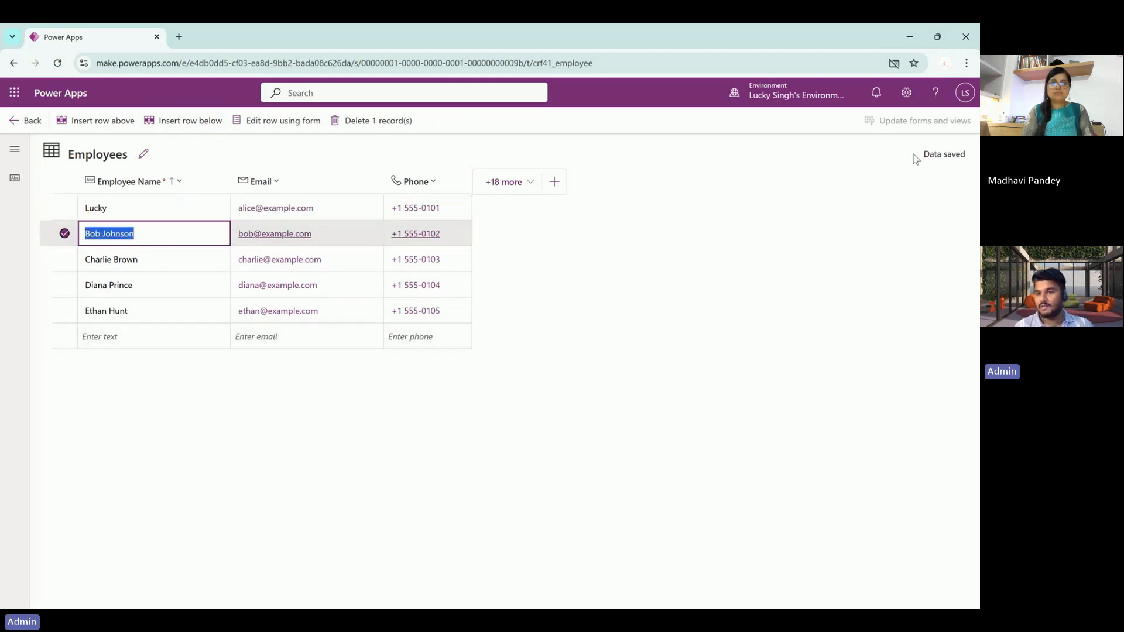
click(908, 94)
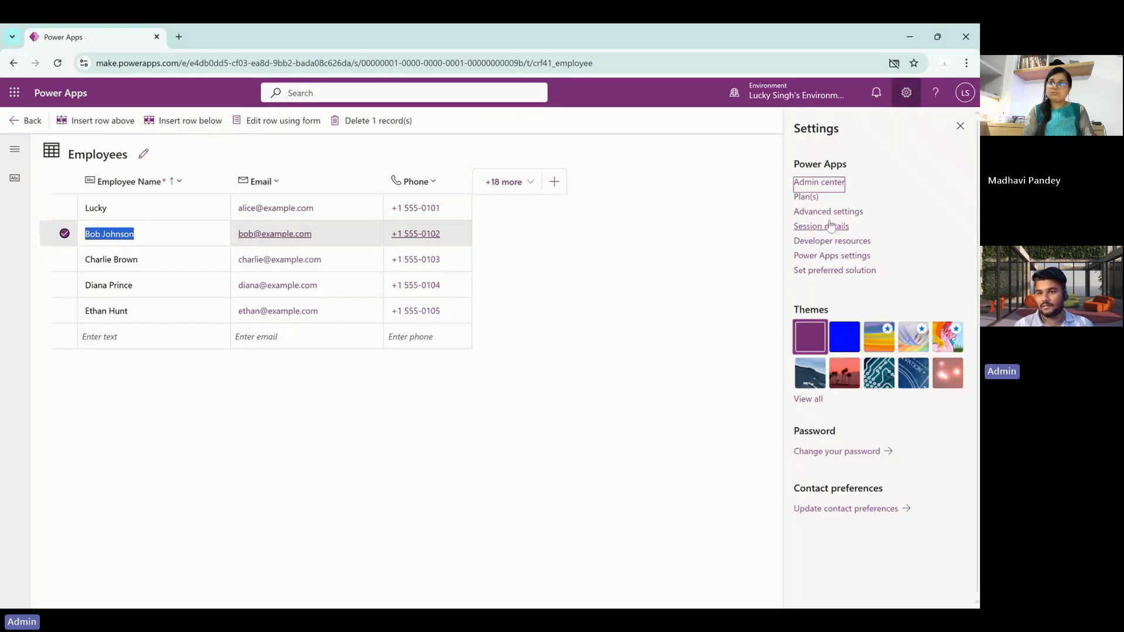
click(819, 182)
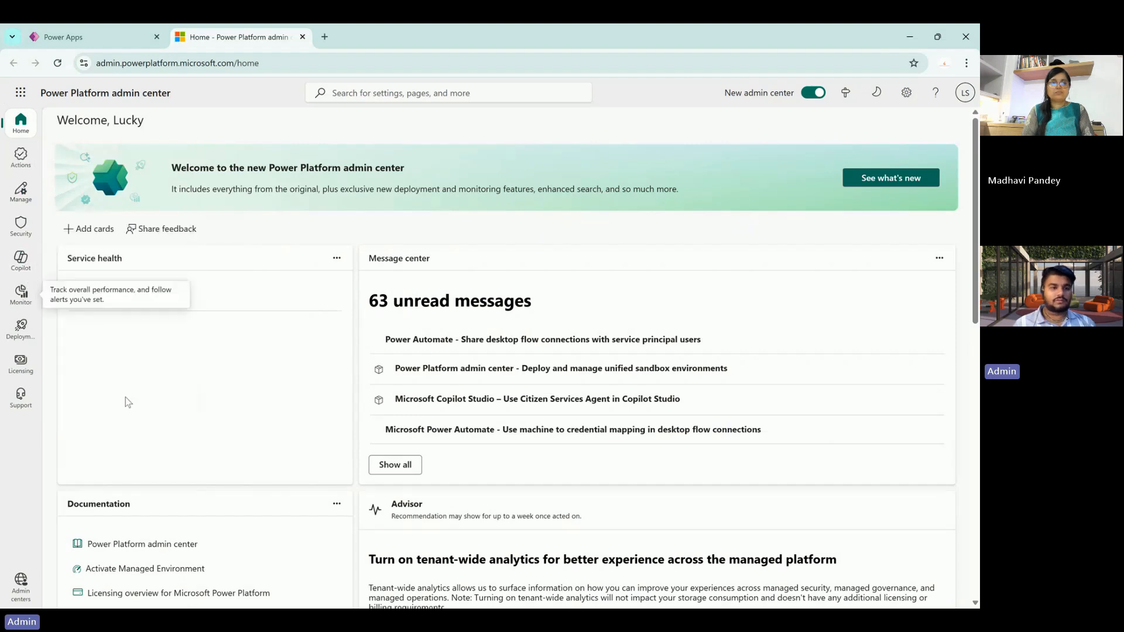
- Open the developer environment's settings from the Environments list
click(20, 157)
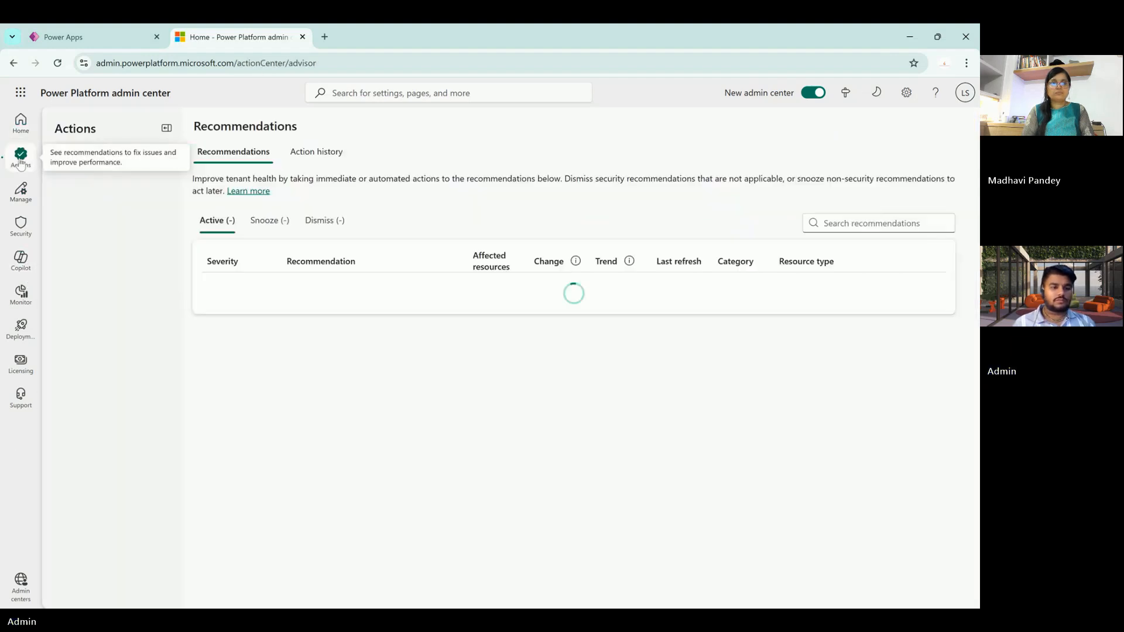
click(21, 194)
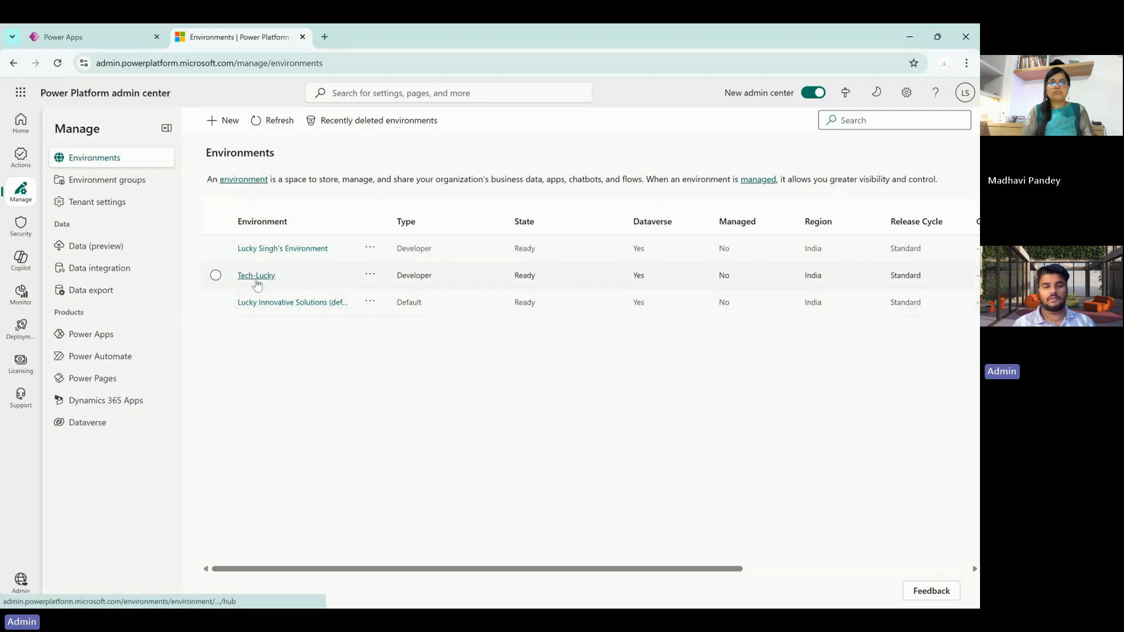
click(257, 276)
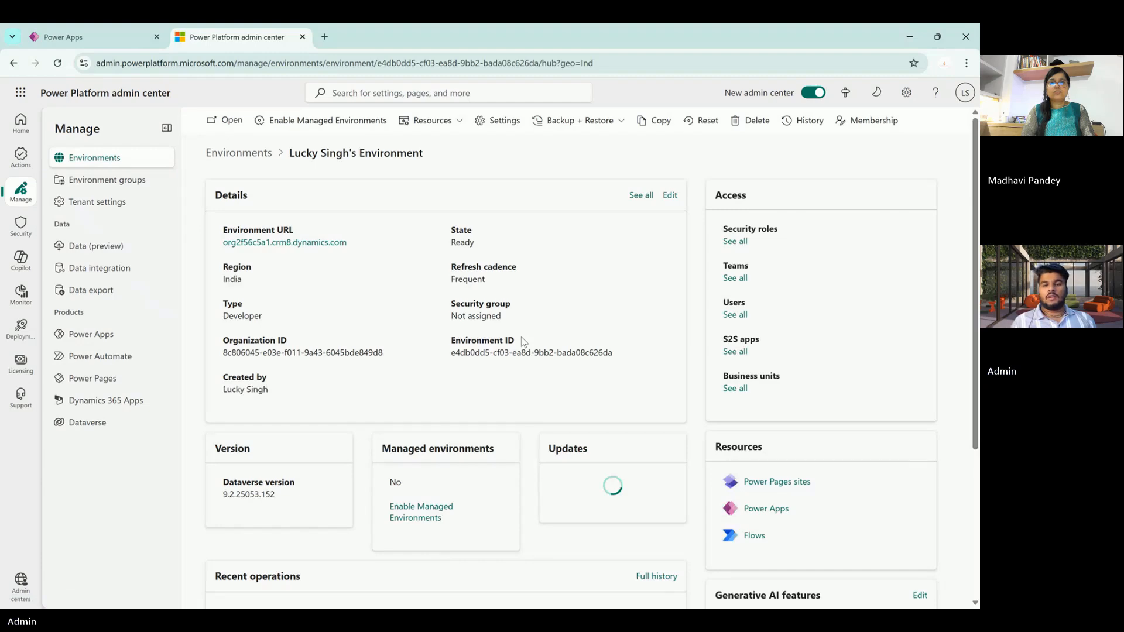
click(505, 121)
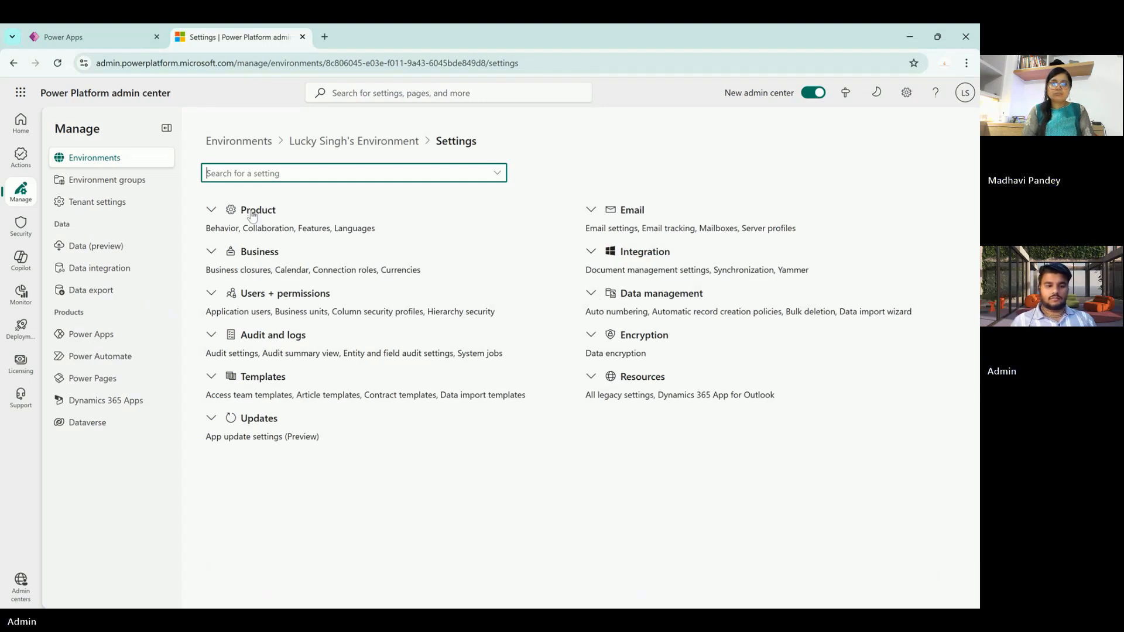
- Open the first user's details under Users + permissions, showing System Administrator and Basic User roles
click(261, 257)
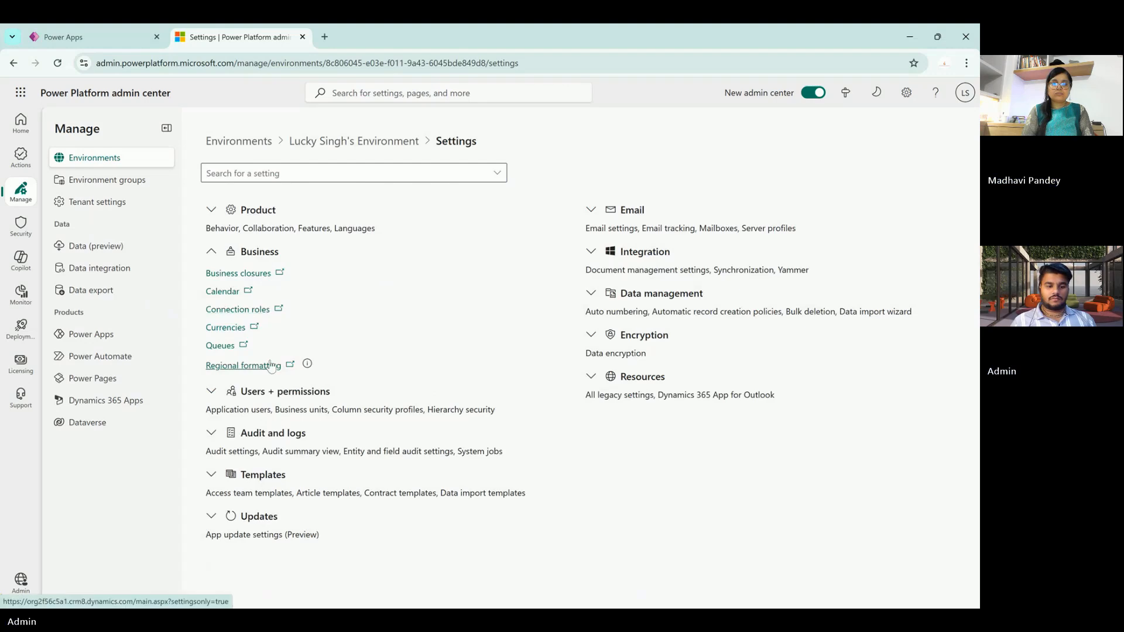
click(272, 391)
scroll(272, 394, down, 1)
scroll(272, 398, down, 1)
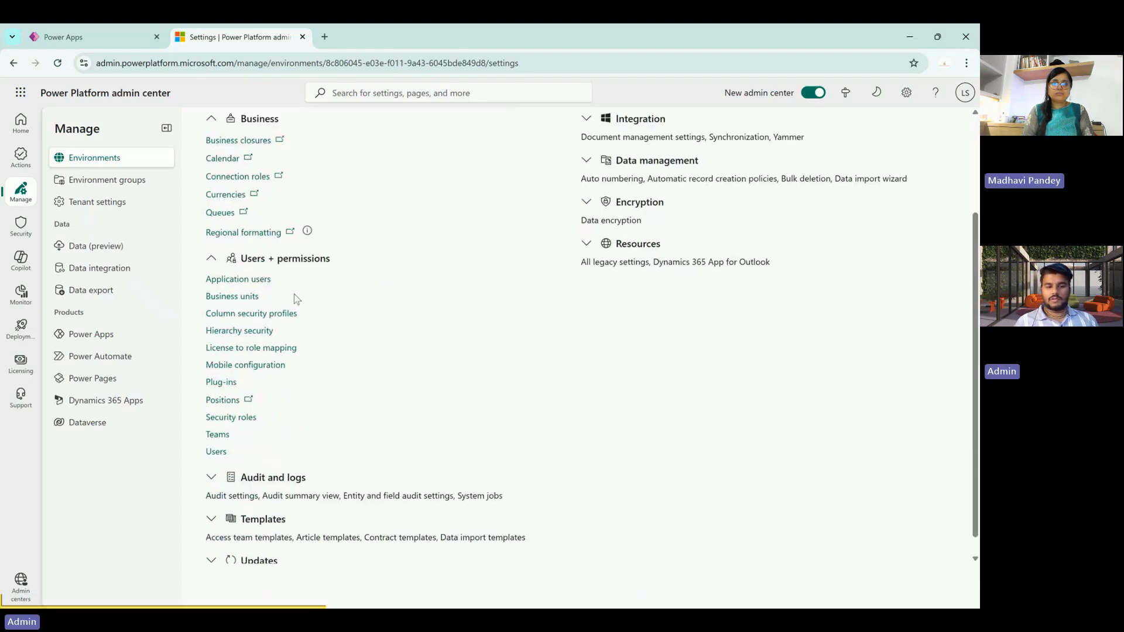
click(216, 452)
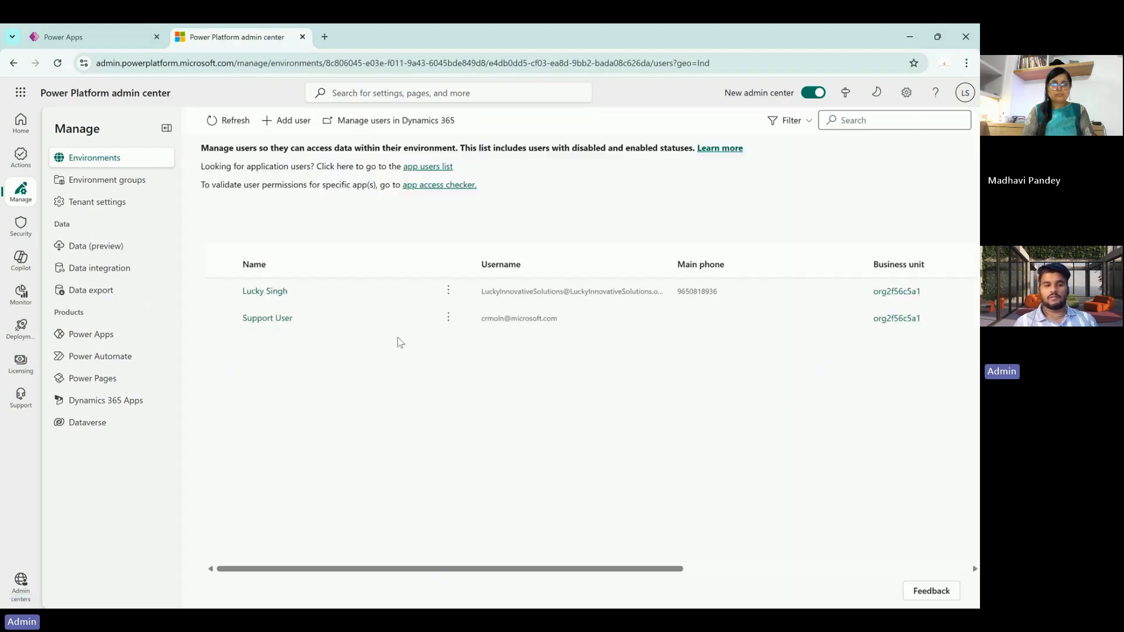
click(269, 298)
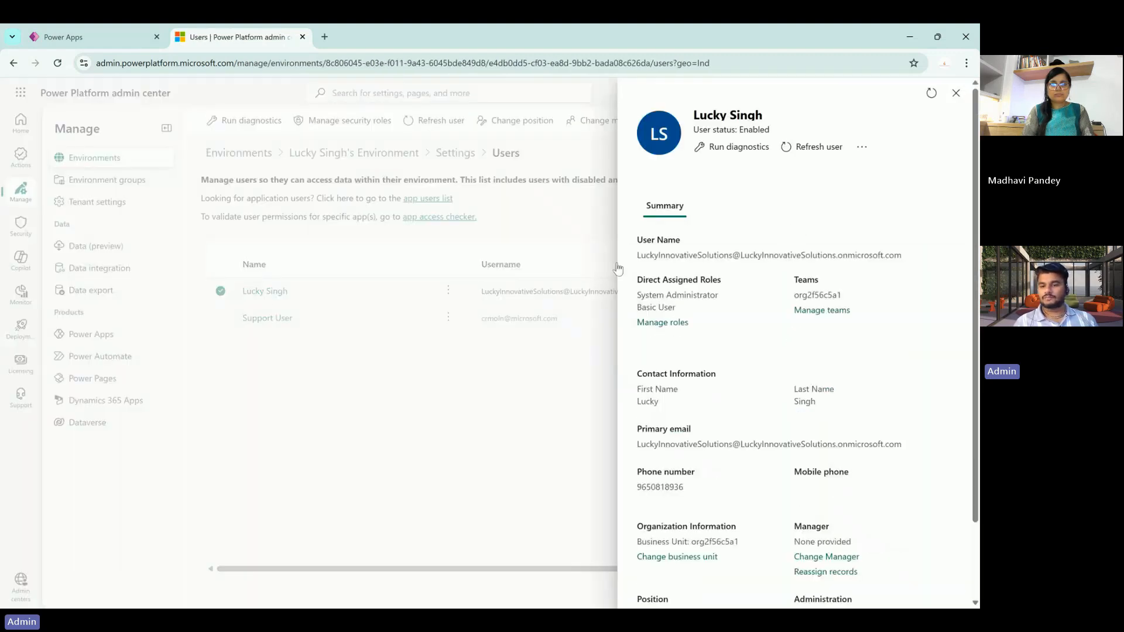
scroll(714, 337, down, 1)
scroll(714, 338, down, 2)
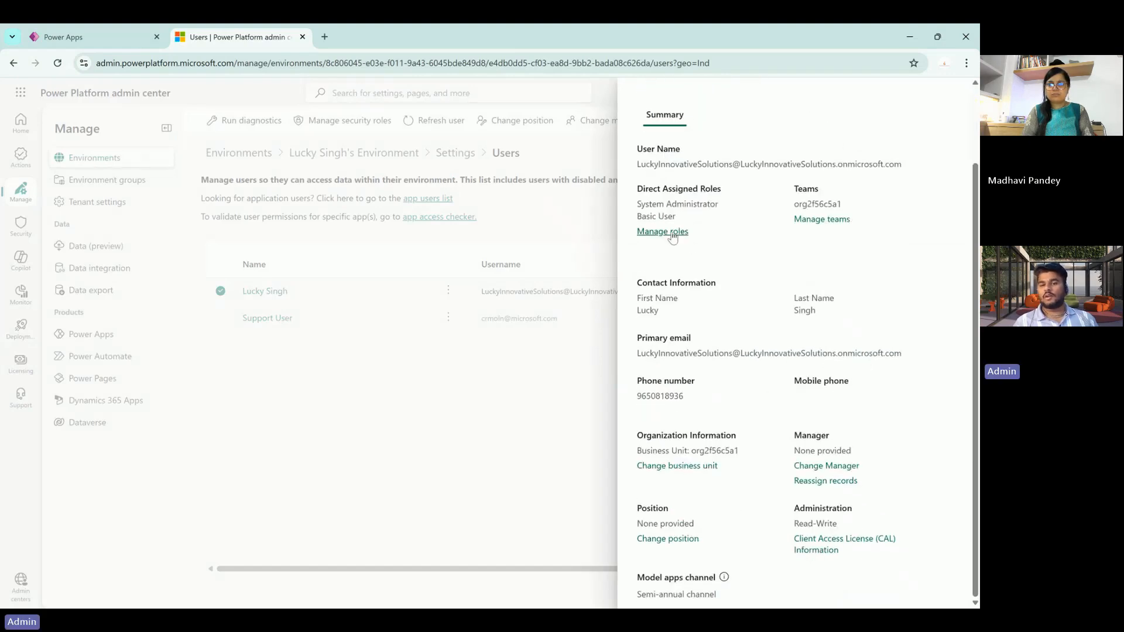
- Review the user's security role assignments in the Manage security roles list
click(673, 233)
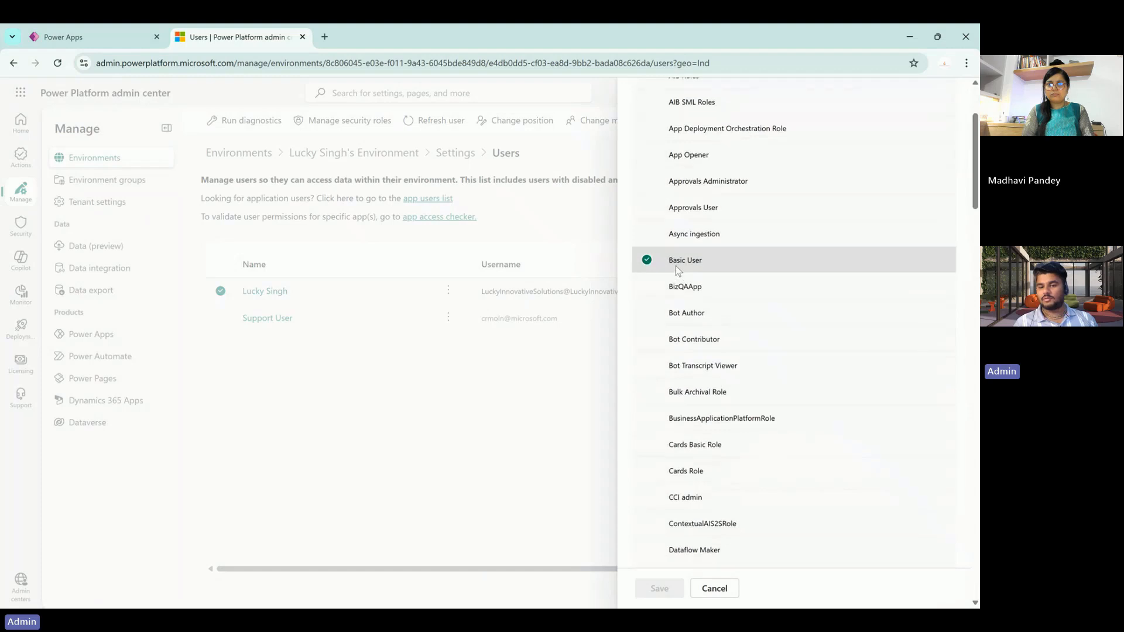
scroll(676, 266, down, 20)
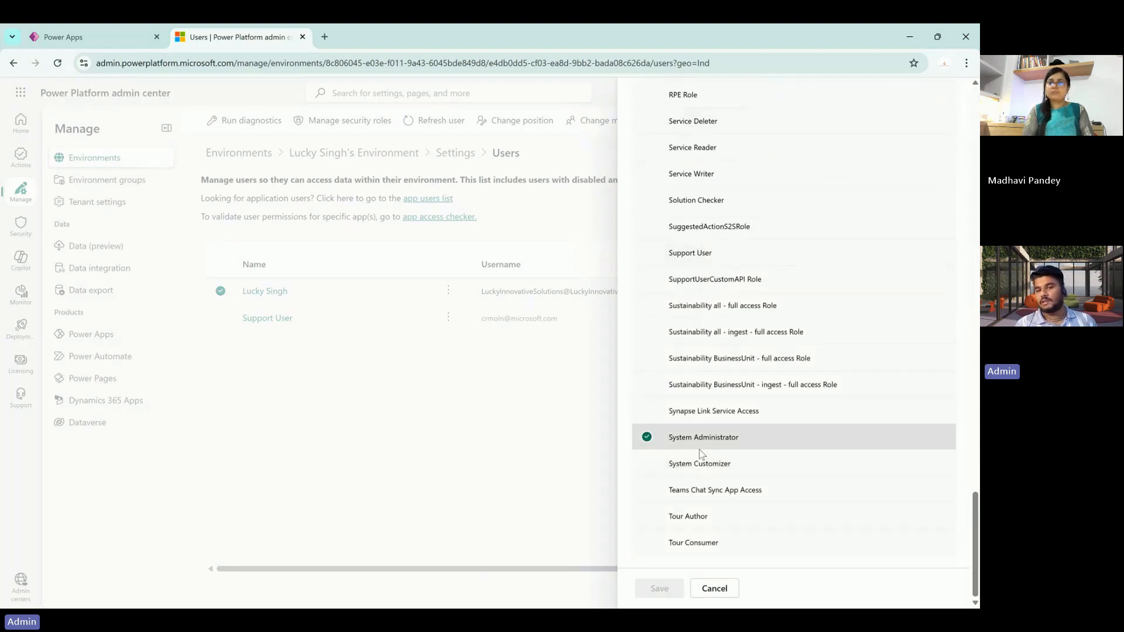
scroll(699, 449, up, 5)
scroll(701, 455, up, 20)
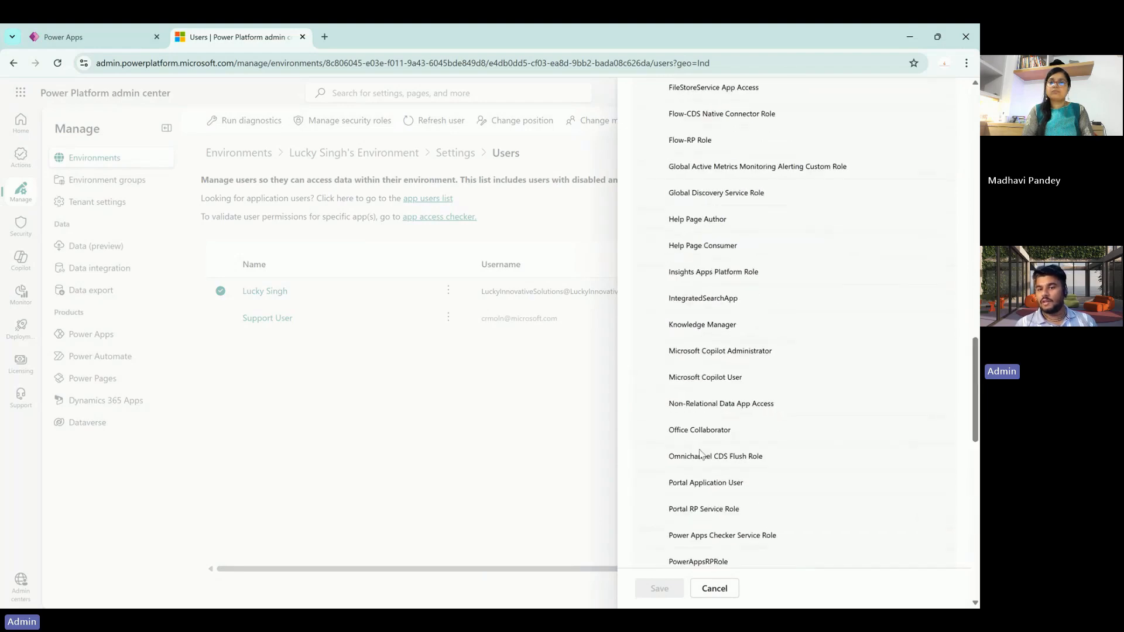
scroll(700, 454, up, 3)
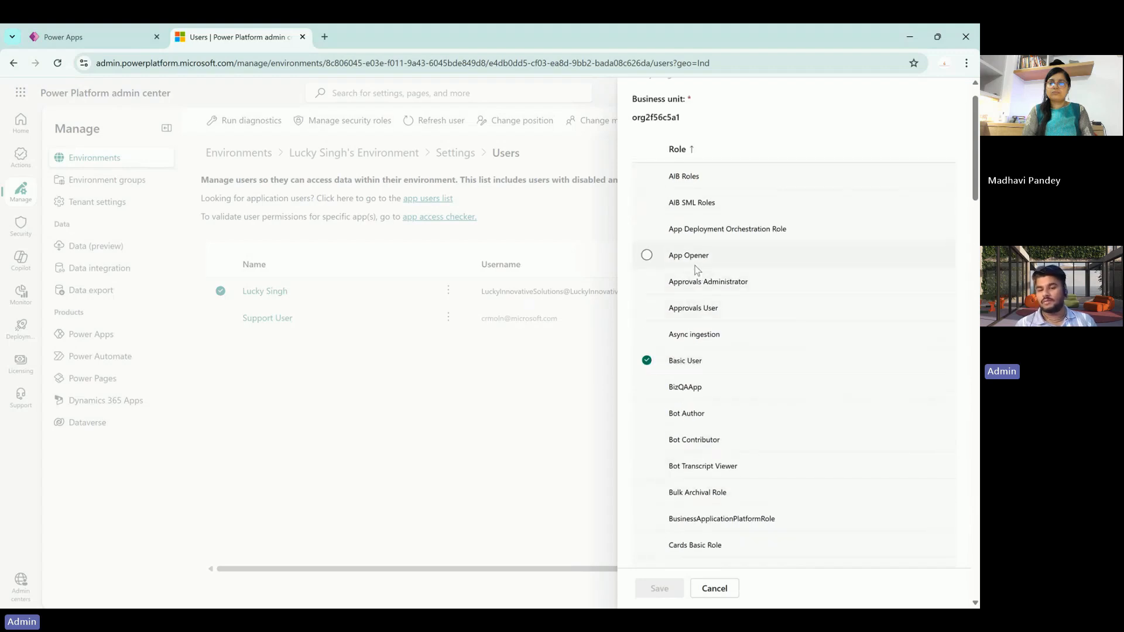
scroll(723, 332, down, 5)
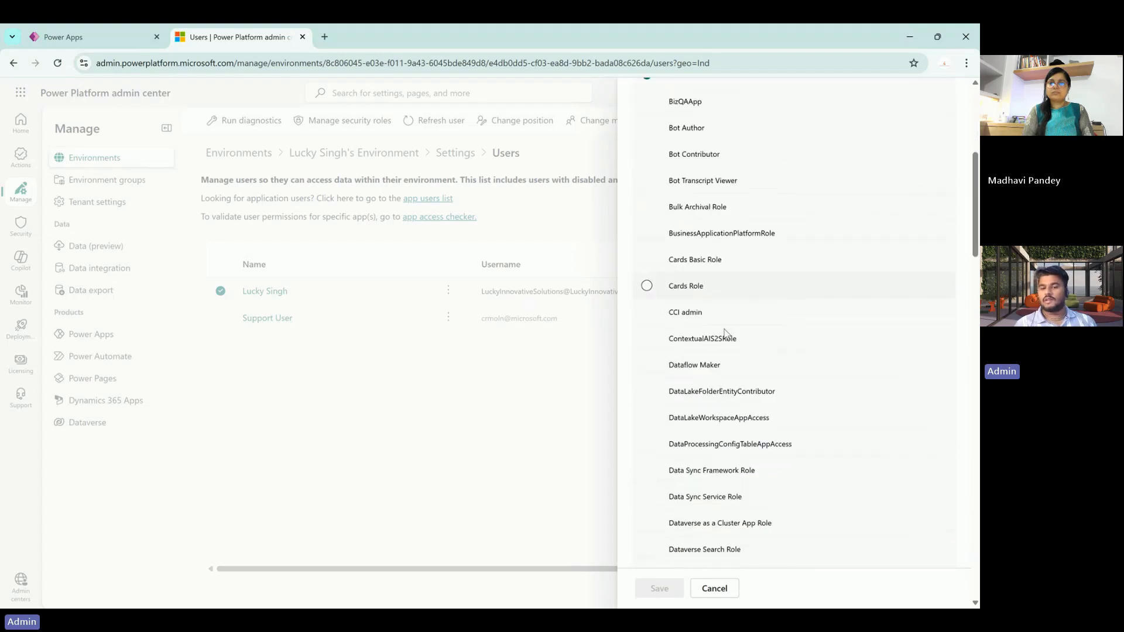
scroll(725, 332, down, 12)
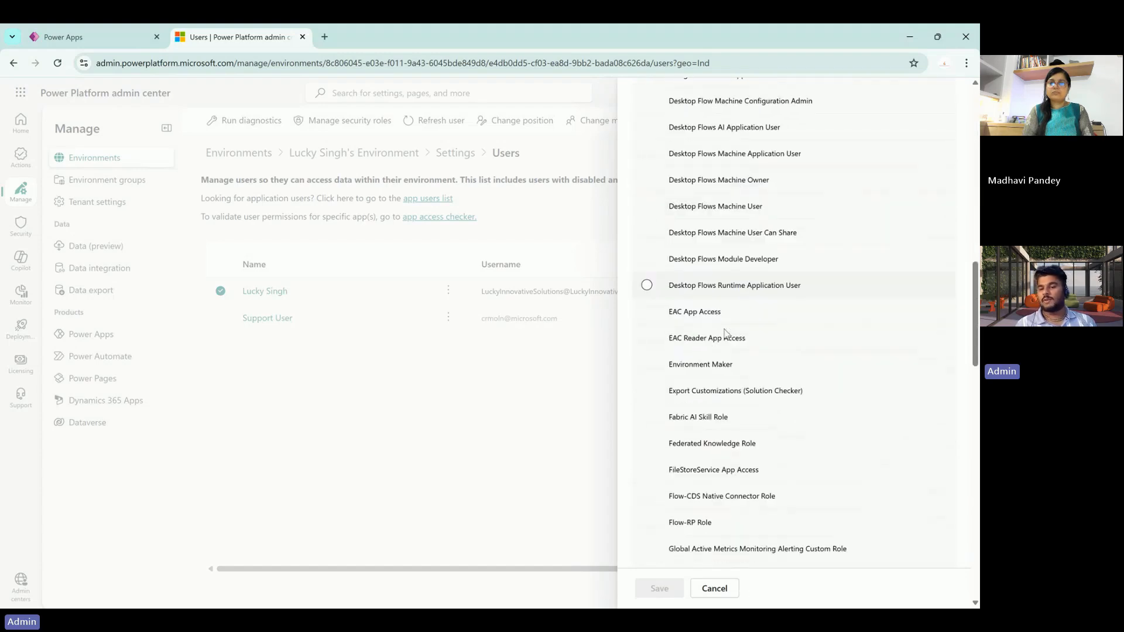
scroll(725, 333, down, 12)
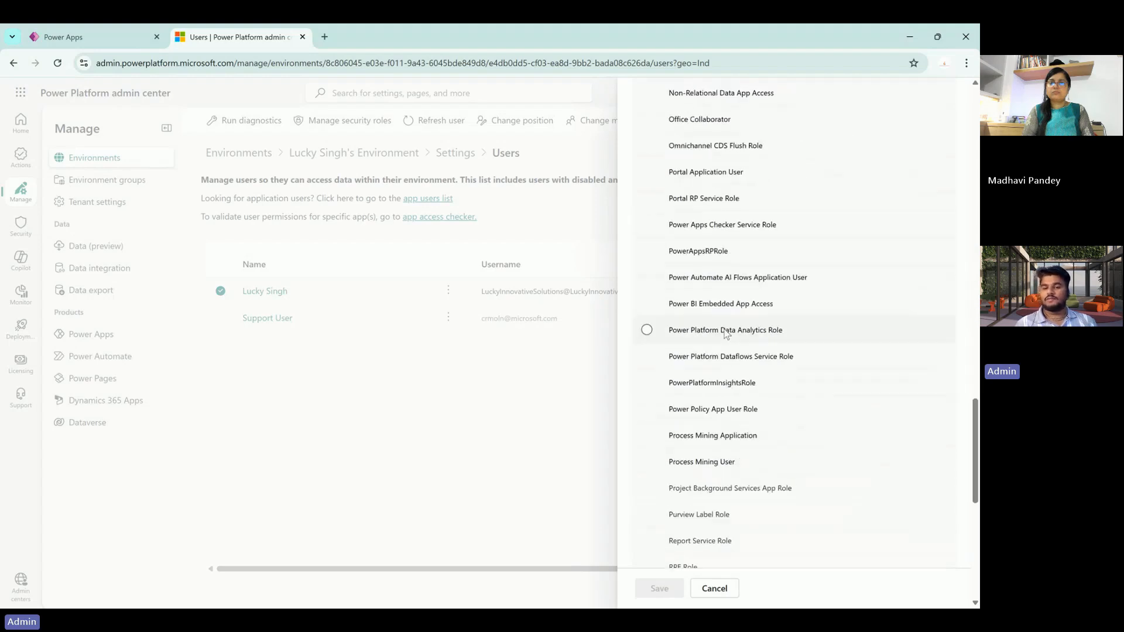
scroll(725, 333, down, 3)
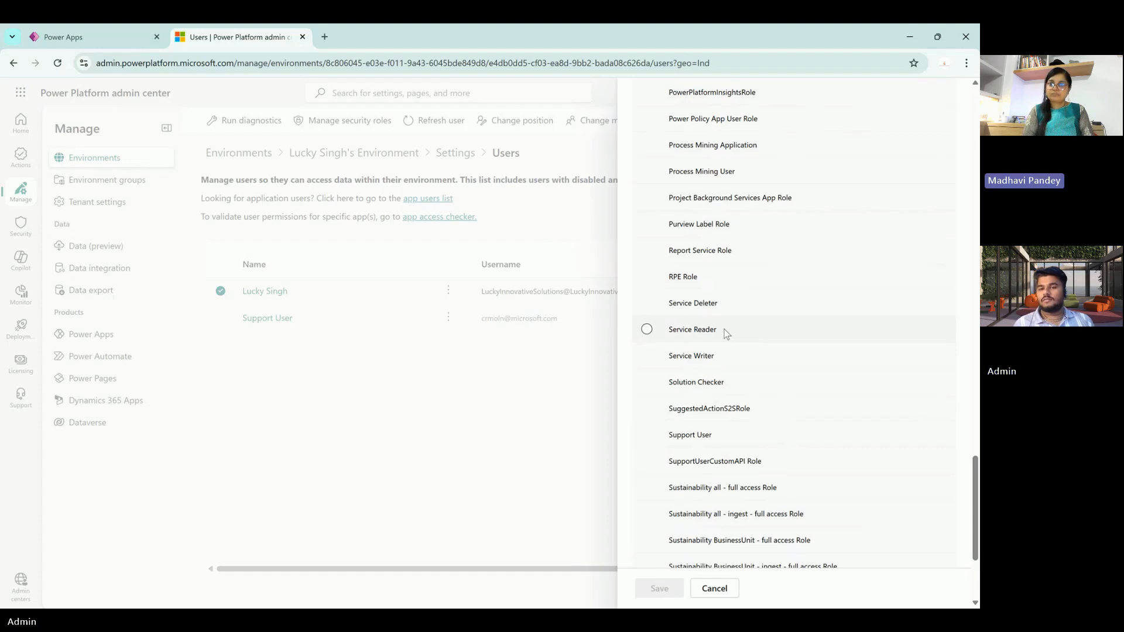
scroll(726, 334, up, 20)
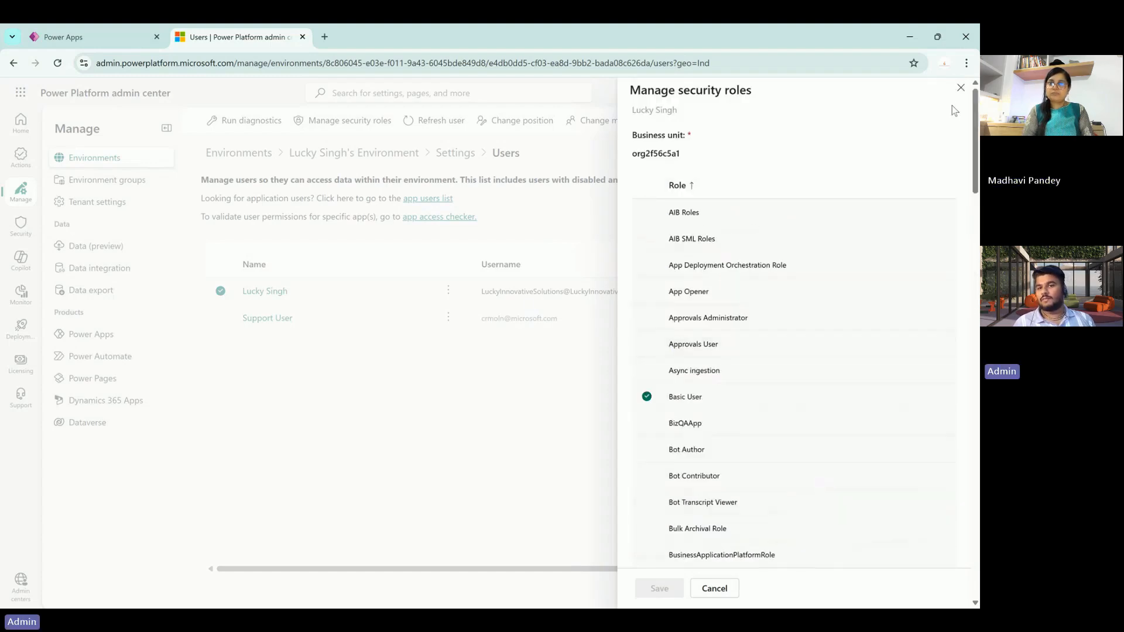
- Close the roles and user panels without saving and return to the Power Apps tab
click(961, 87)
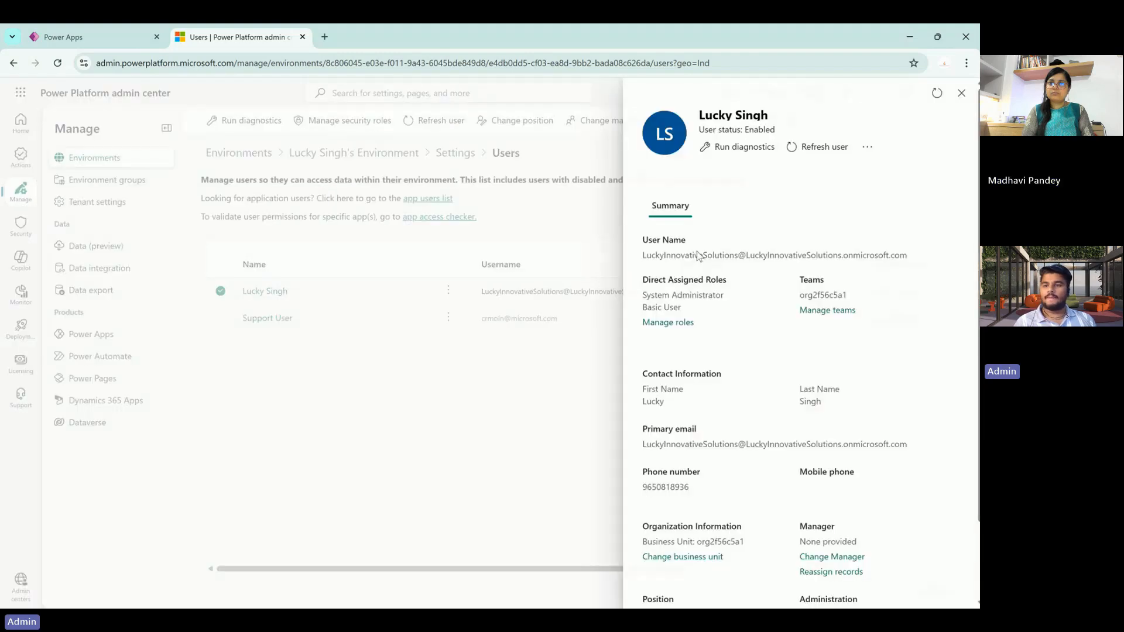
click(962, 92)
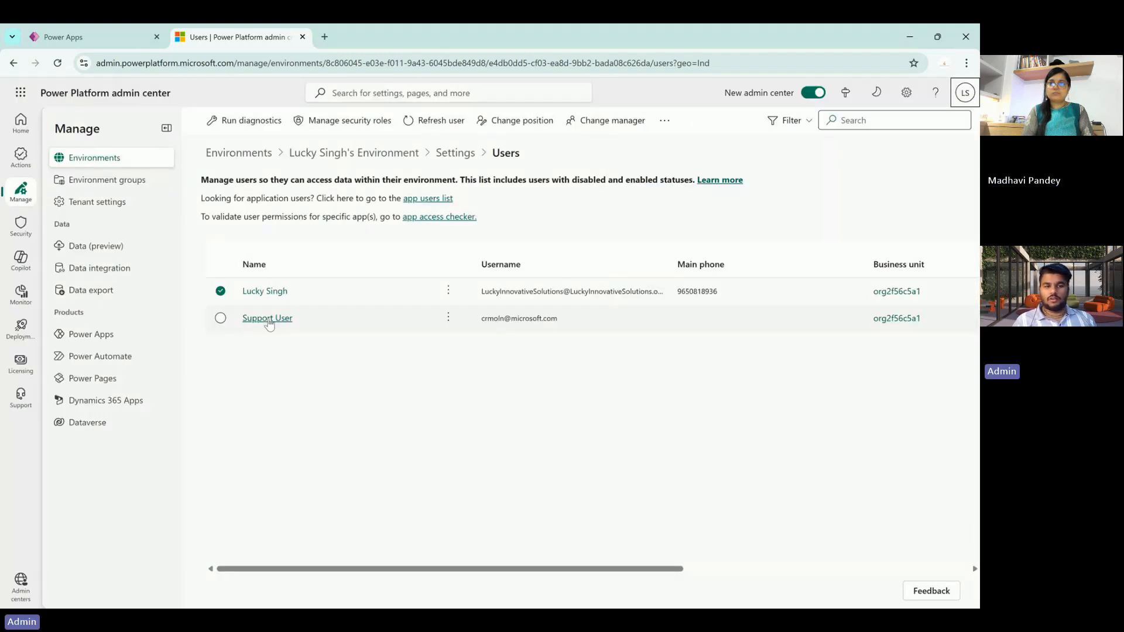
click(86, 27)
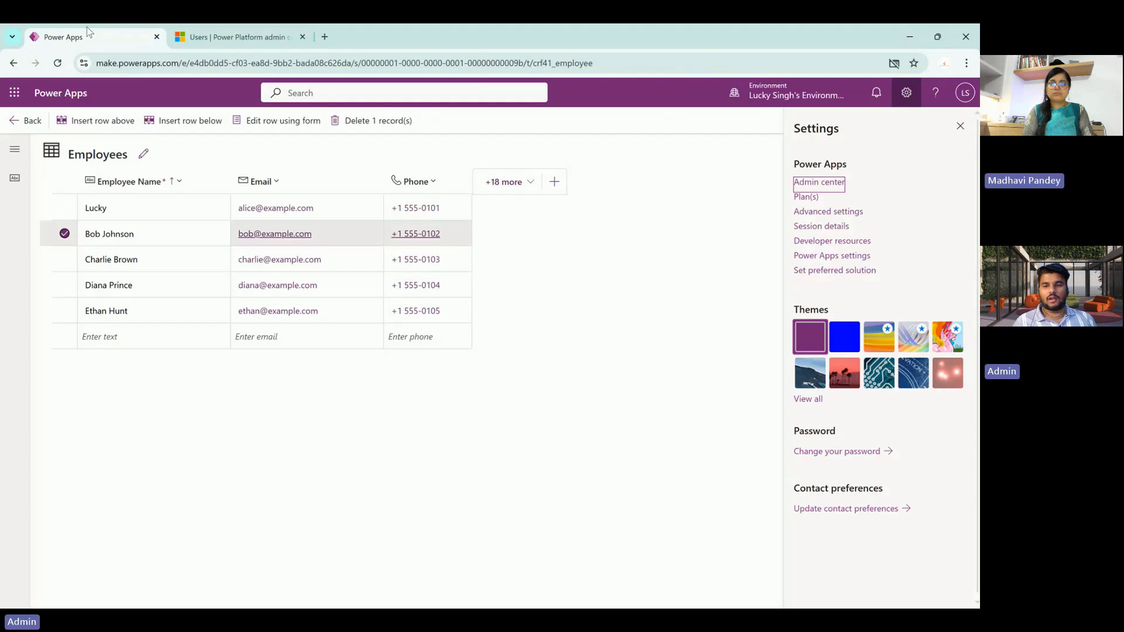
- Close the Settings panel, go back to the Employee table, then go to the Power Apps Home page
click(961, 129)
click(14, 123)
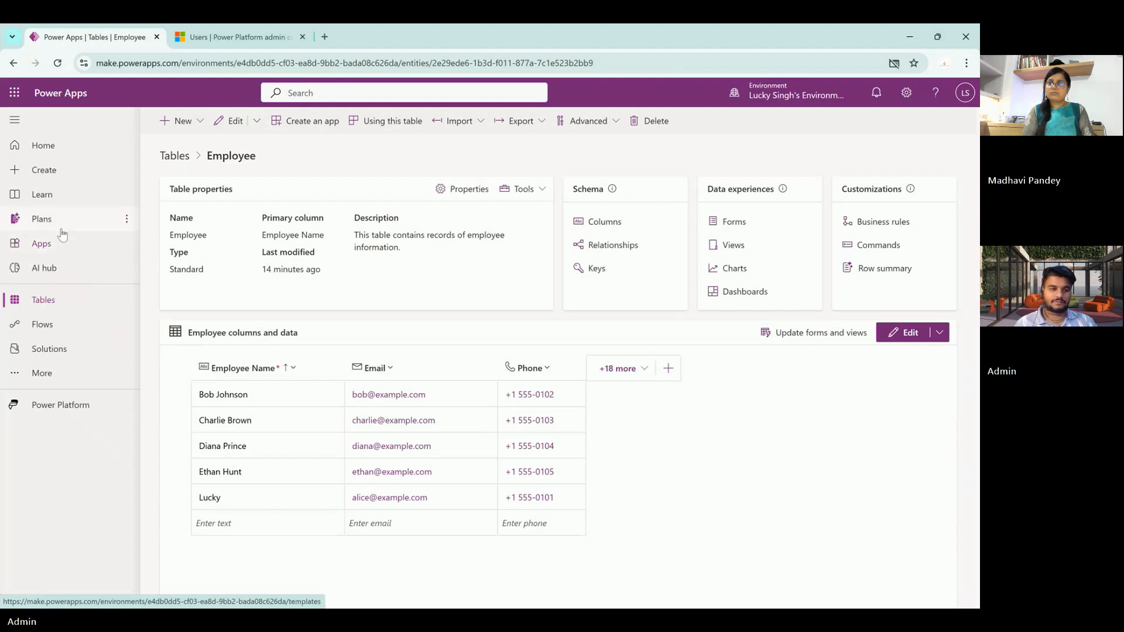
click(41, 151)
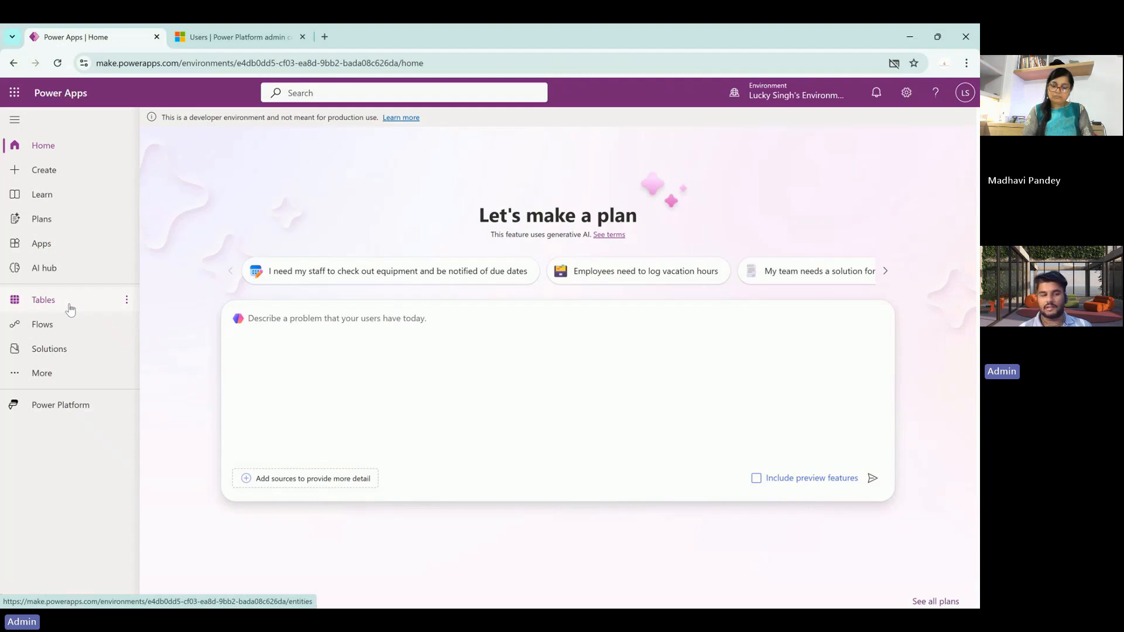
- Navigate through Flows to the AI hub page
click(55, 333)
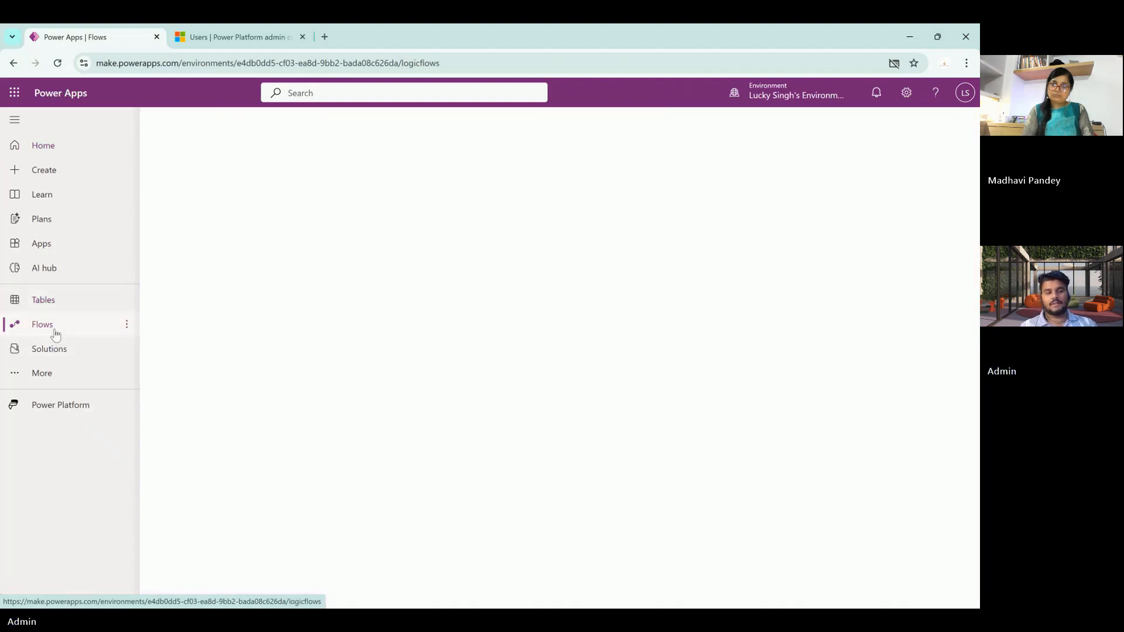
click(62, 280)
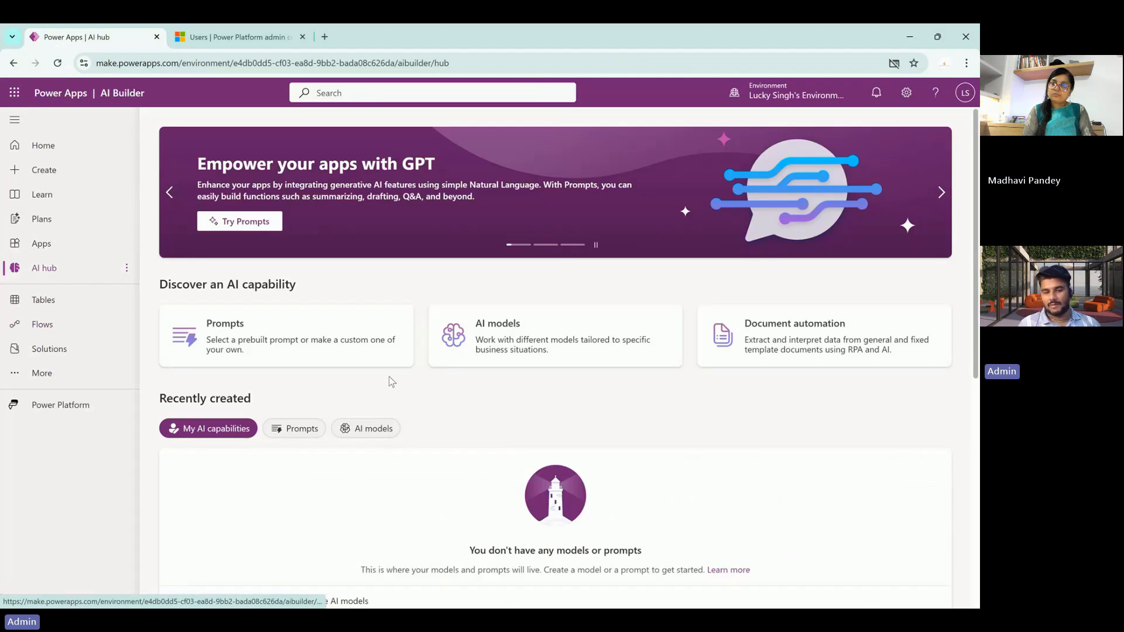
scroll(389, 379, down, 2)
- Browse the Most popular AI models carousel: invoice processing, text recognition, prediction
click(512, 297)
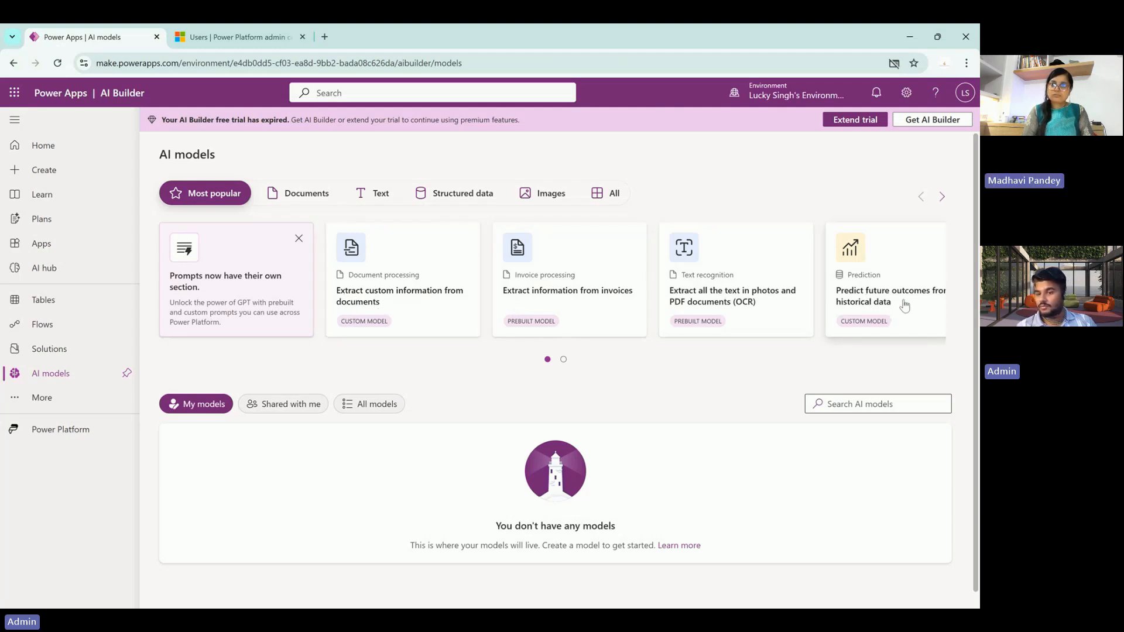
scroll(904, 305, right, 1)
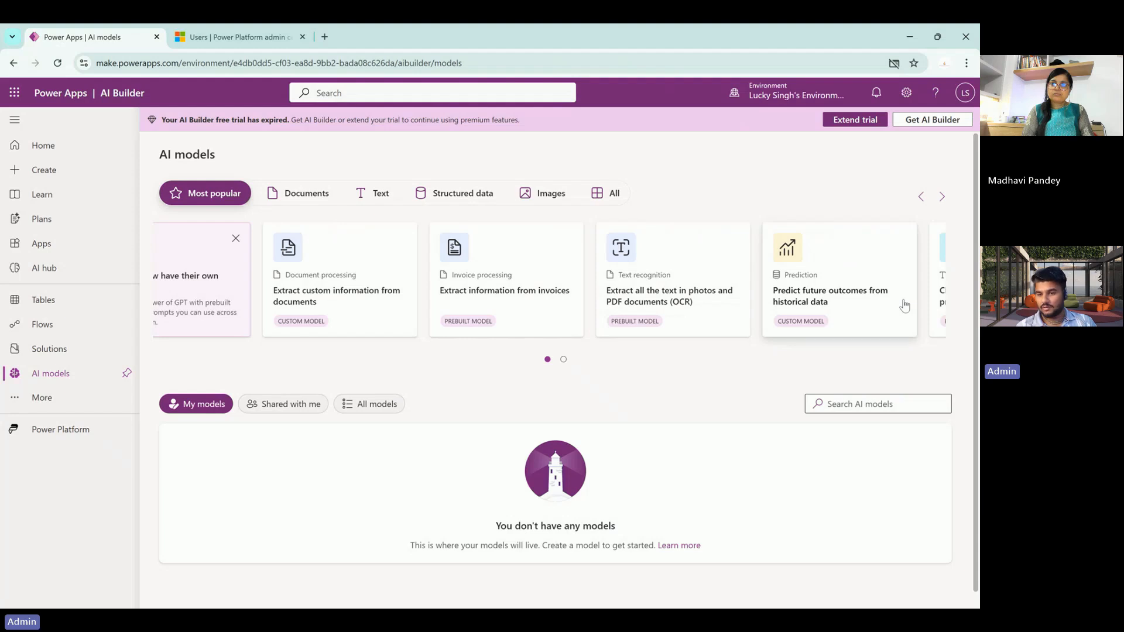
scroll(904, 306, right, 2)
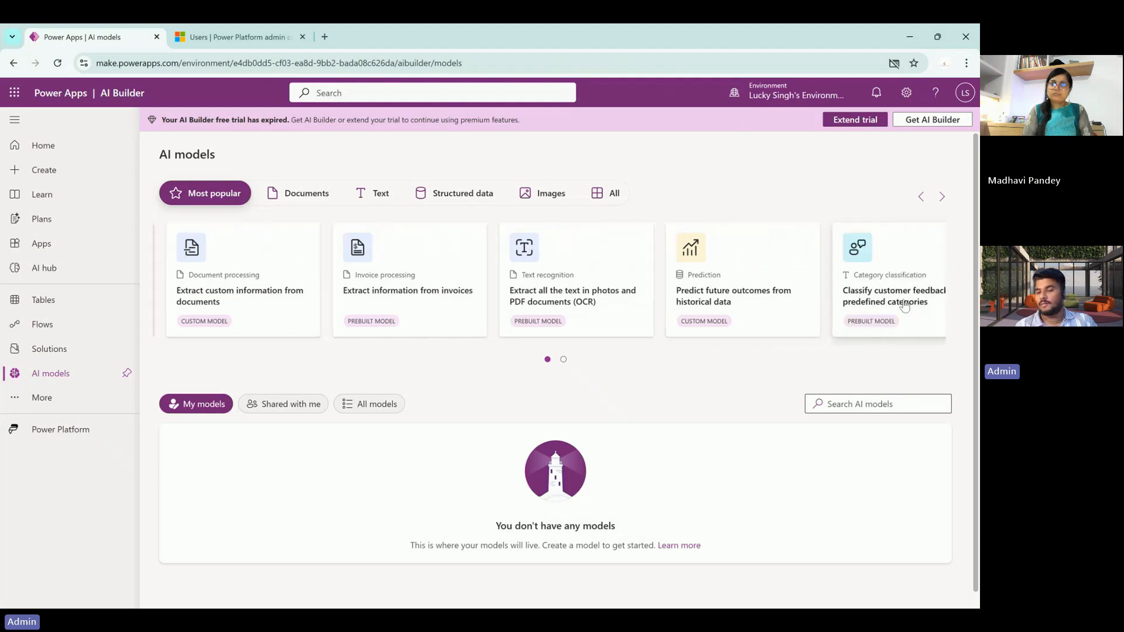
scroll(904, 305, right, 1)
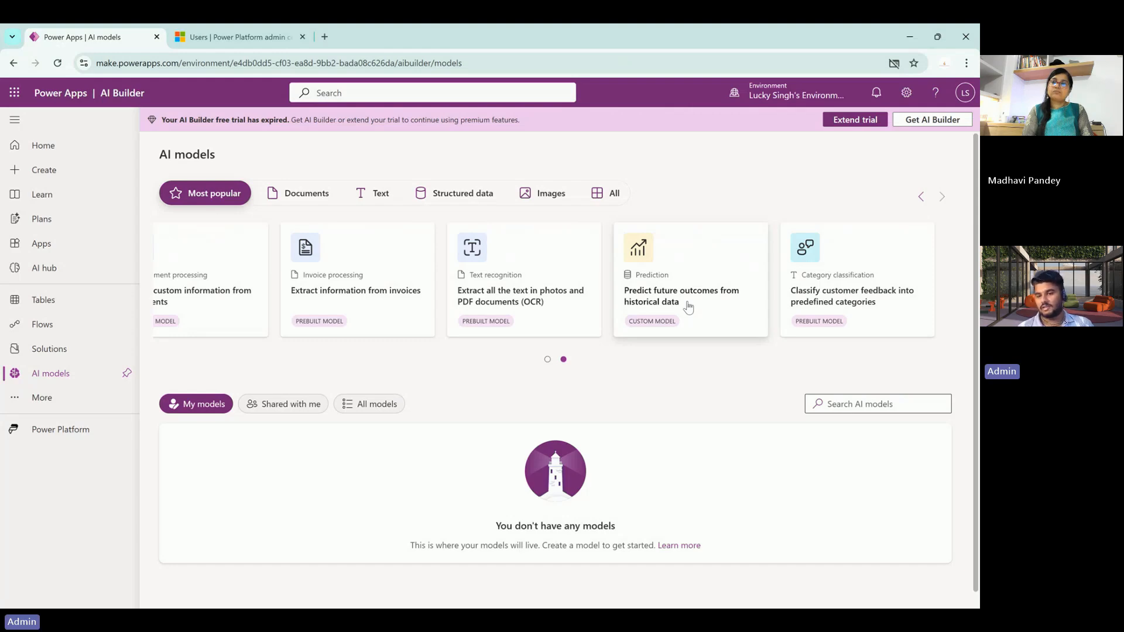
scroll(689, 307, left, 3)
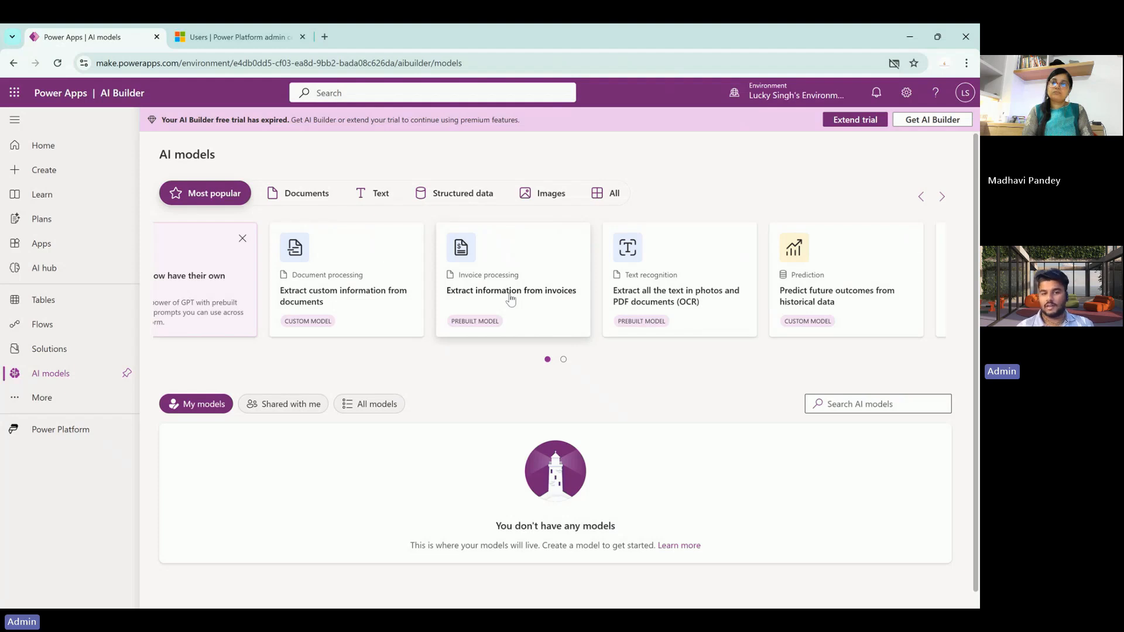
scroll(511, 300, left, 1)
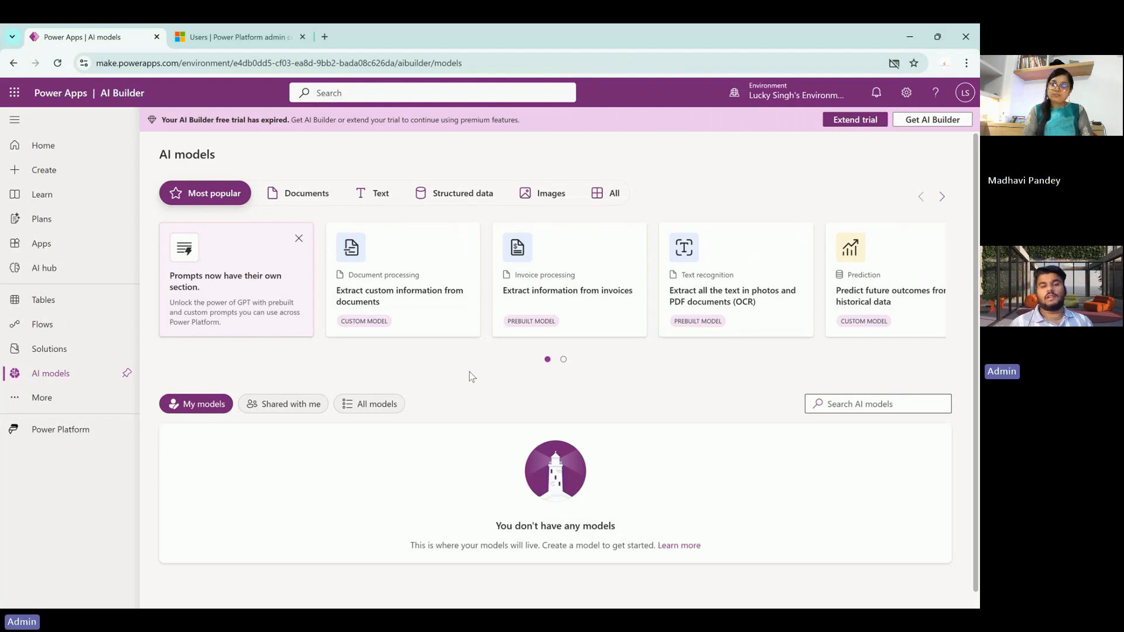
- Open the Learn page and dismiss the Select your experience level prompt
click(43, 200)
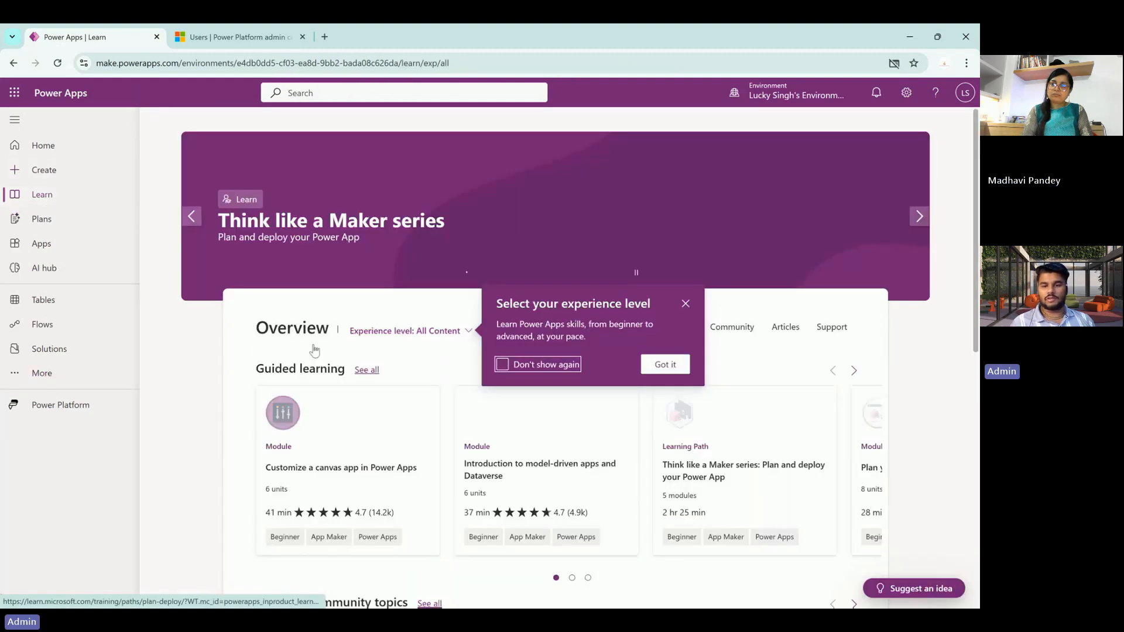
click(685, 304)
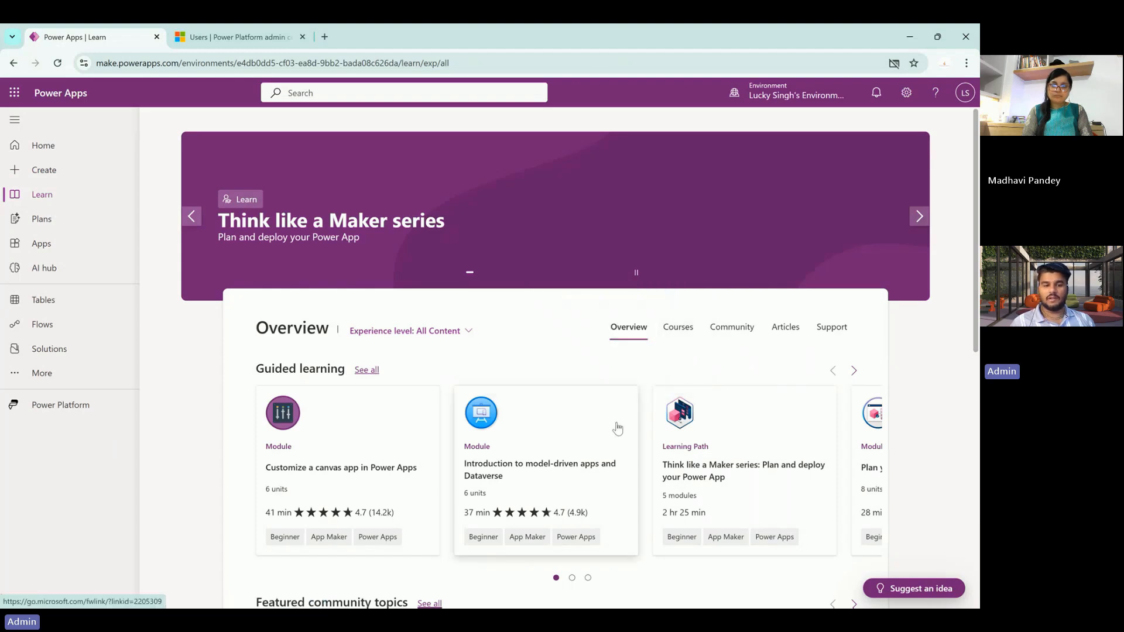
scroll(616, 428, down, 2)
scroll(617, 428, down, 1)
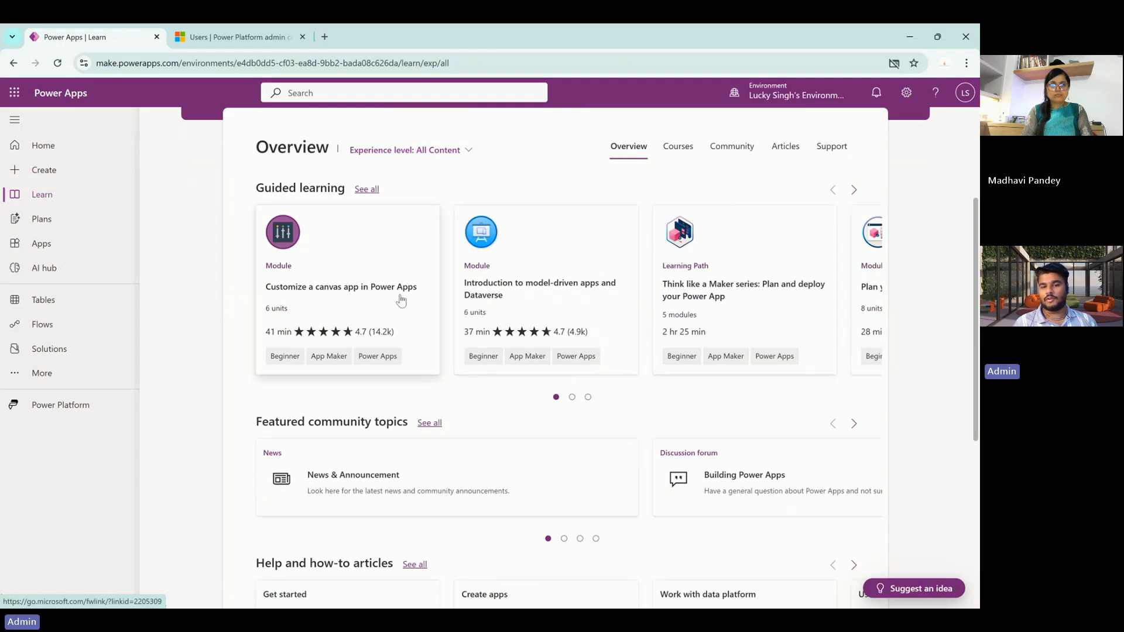
- Browse the Guided learning, how-to articles and Watch and learn carousels
scroll(591, 289, right, 5)
scroll(593, 289, right, 5)
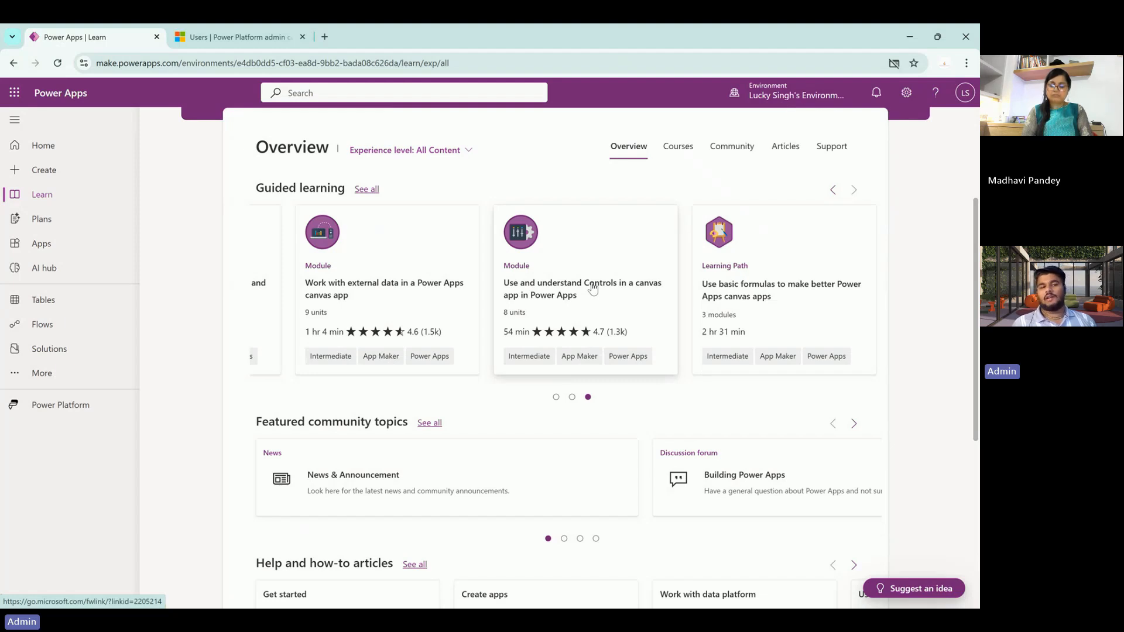
scroll(593, 288, down, 1)
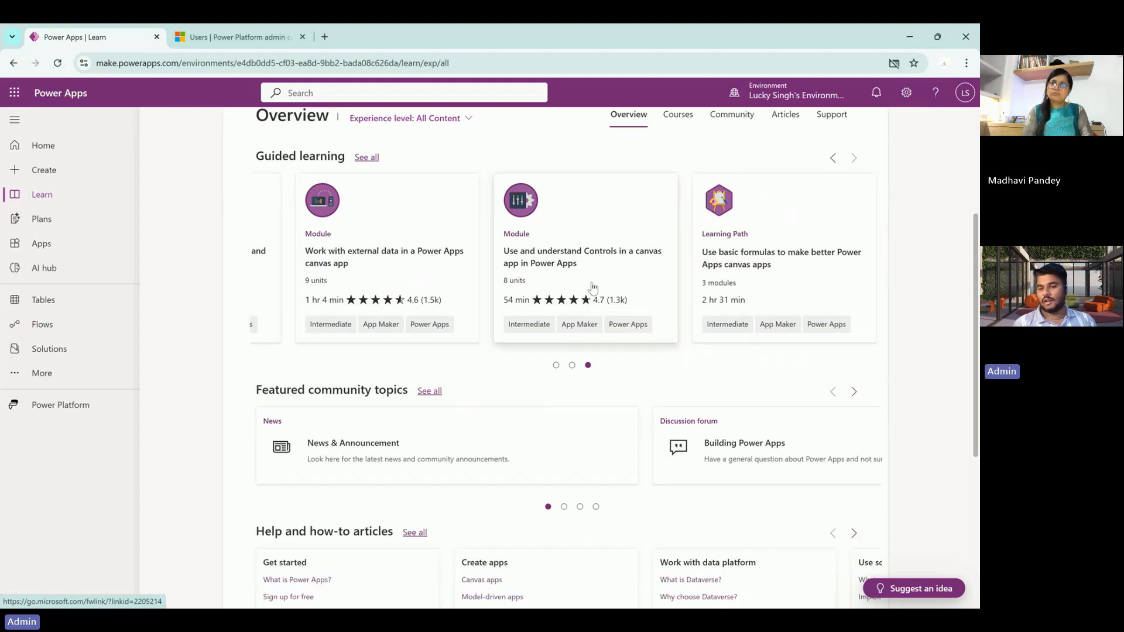
scroll(593, 289, left, 12)
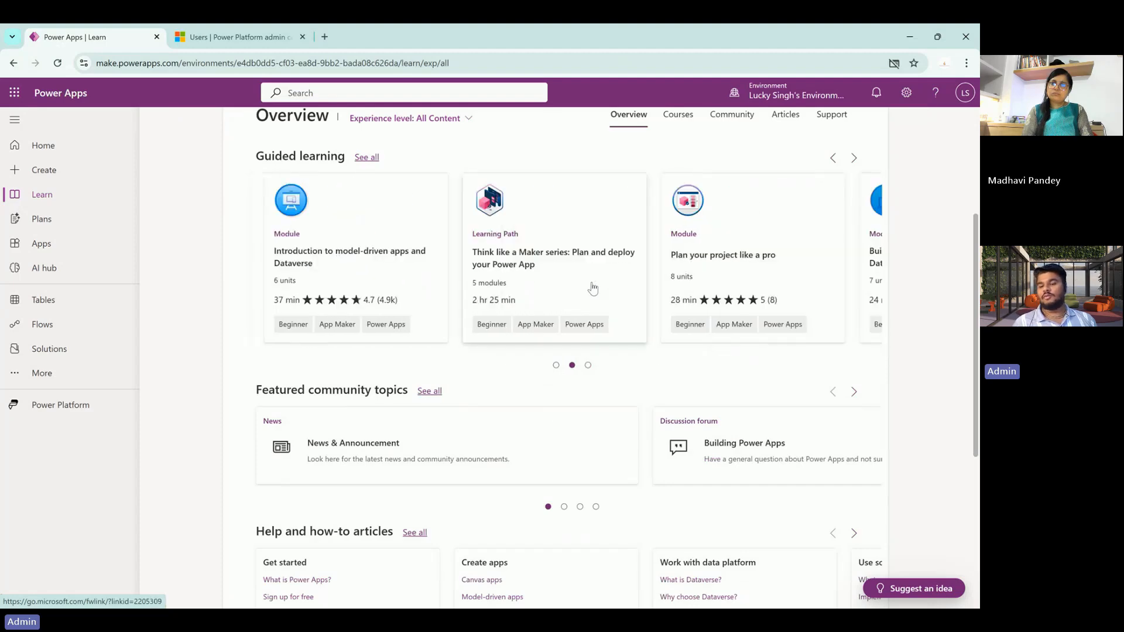
scroll(592, 289, left, 3)
scroll(593, 288, down, 5)
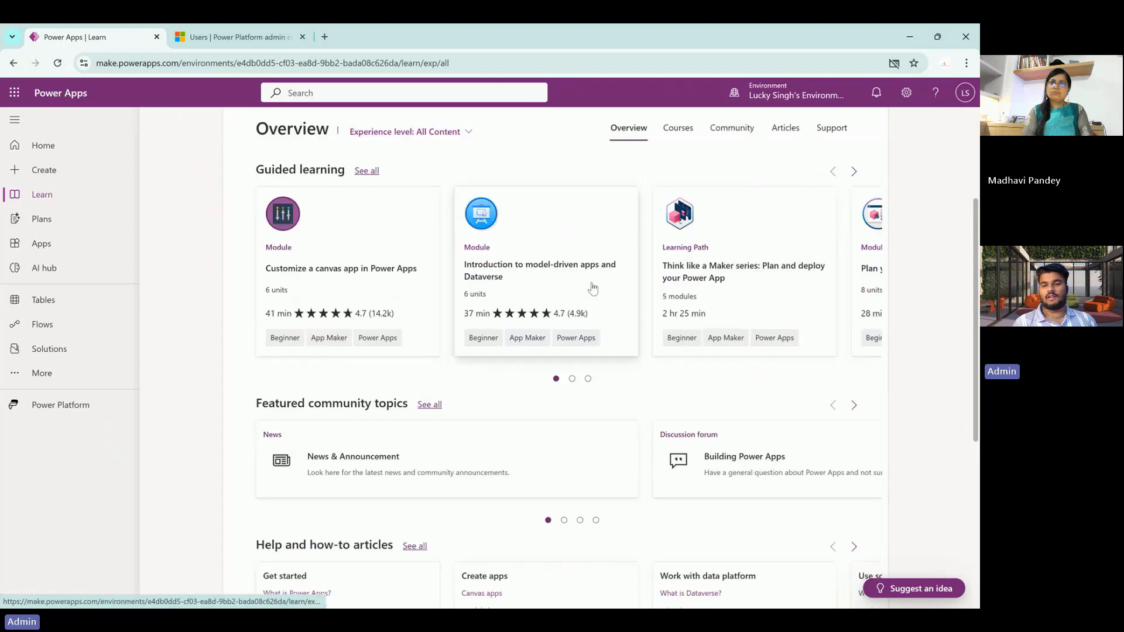
scroll(593, 288, down, 1)
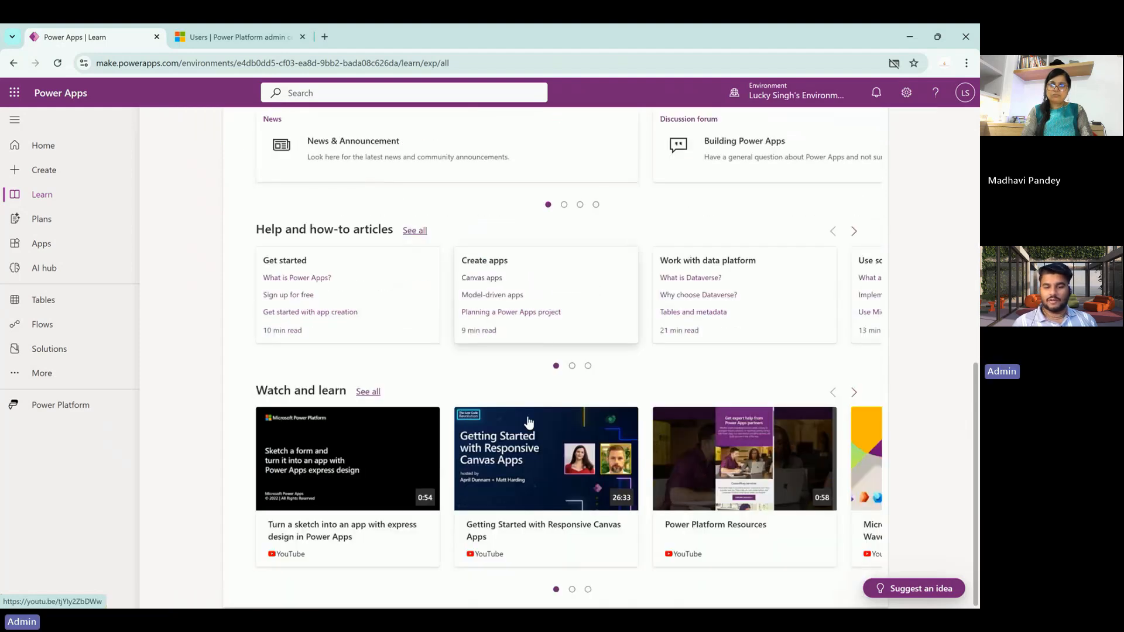
scroll(615, 454, right, 4)
scroll(615, 453, right, 5)
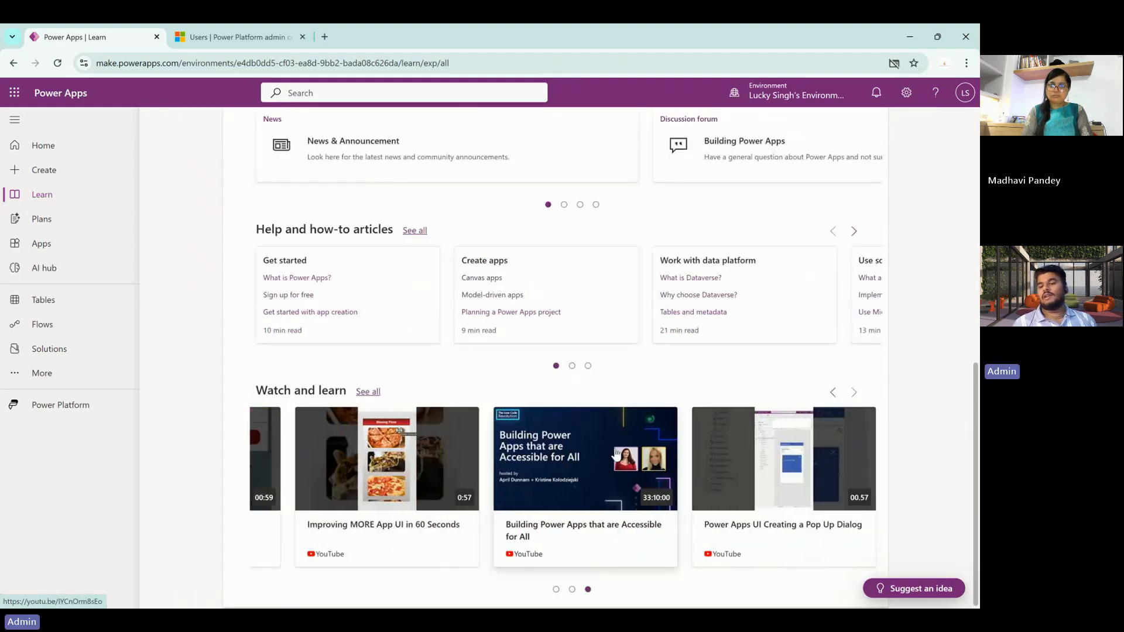